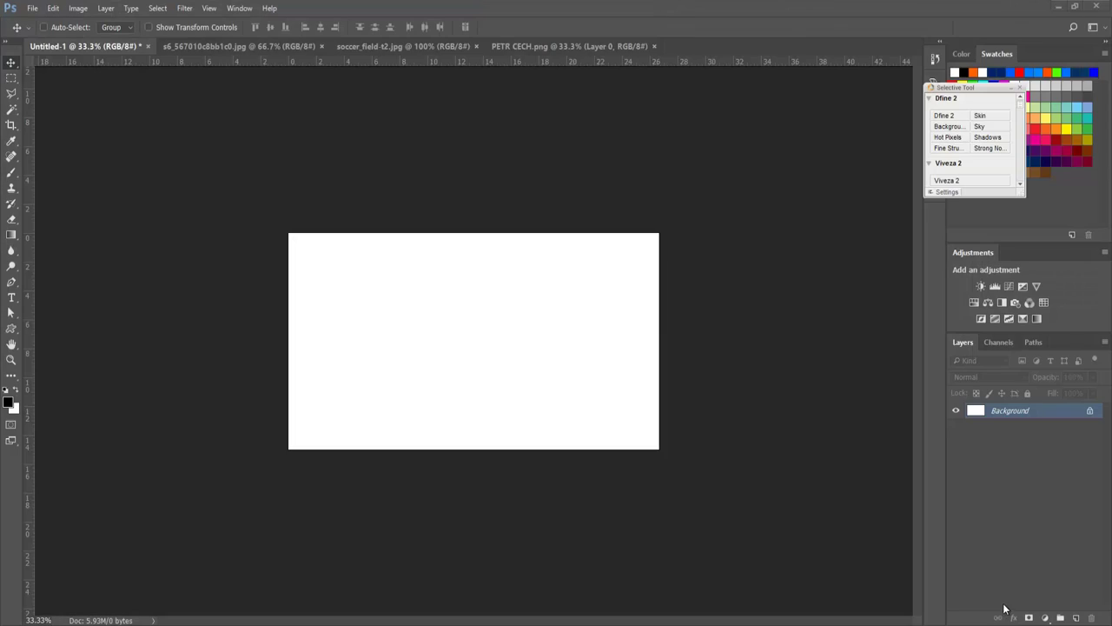
Step: Copy the goalkeeper cutout from PETR CECH.png into Untitled-1 as a new layer
left_click(527, 335)
left_click(505, 48)
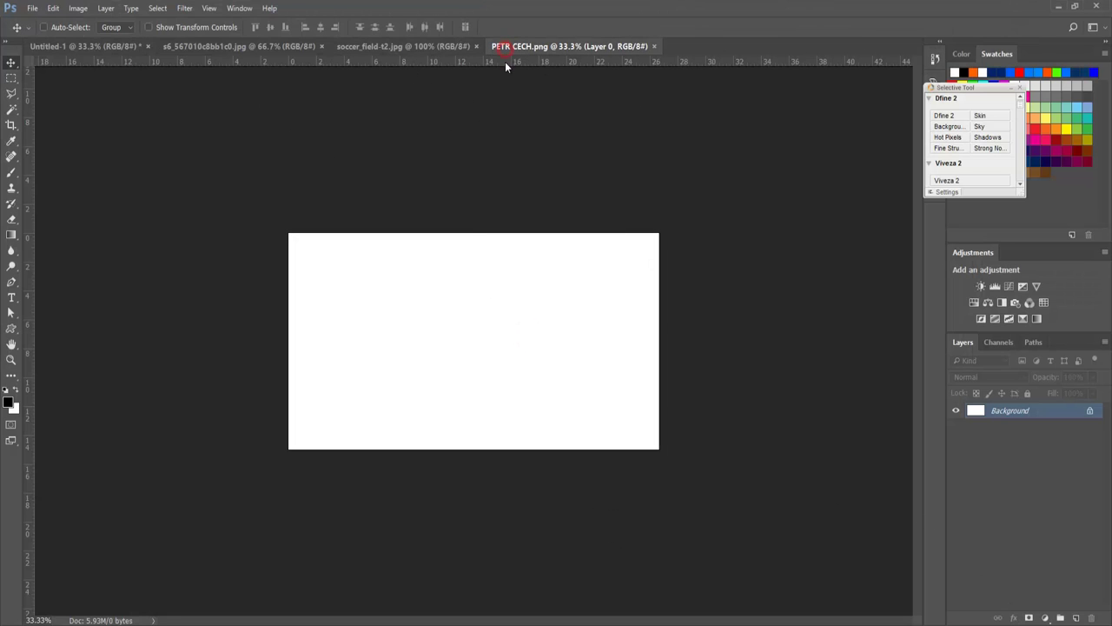
mouse_move(556, 316)
left_mouse_down()
mouse_move(267, 150)
mouse_move(181, 52)
mouse_move(539, 339)
left_mouse_up()
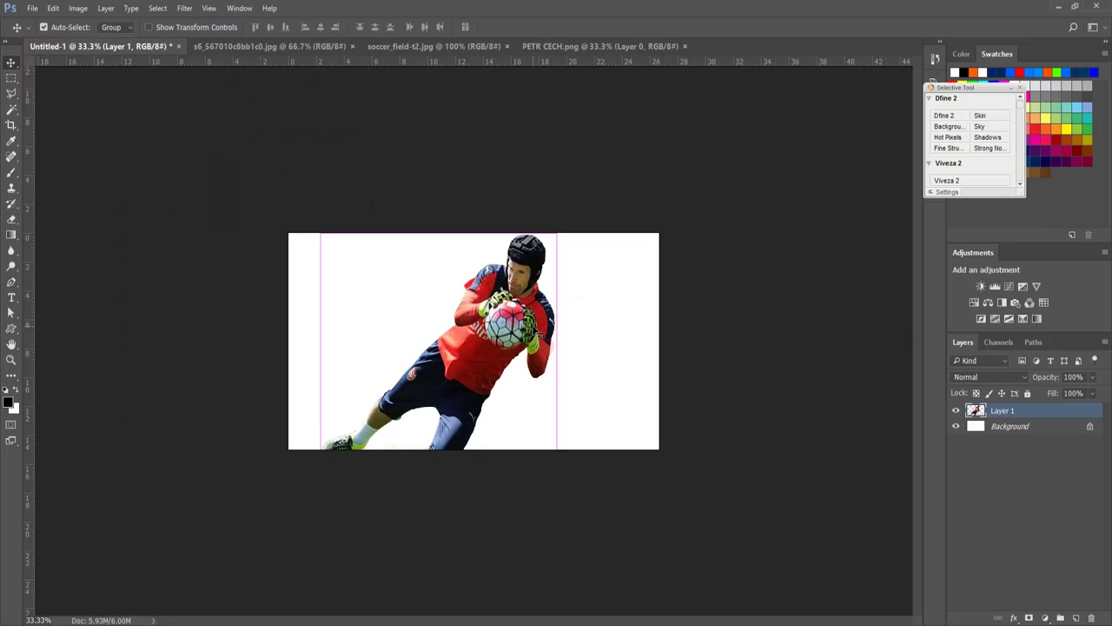
Step: Scale the goalkeeper to about 48% and position him right of centre
key("ctrl+t")
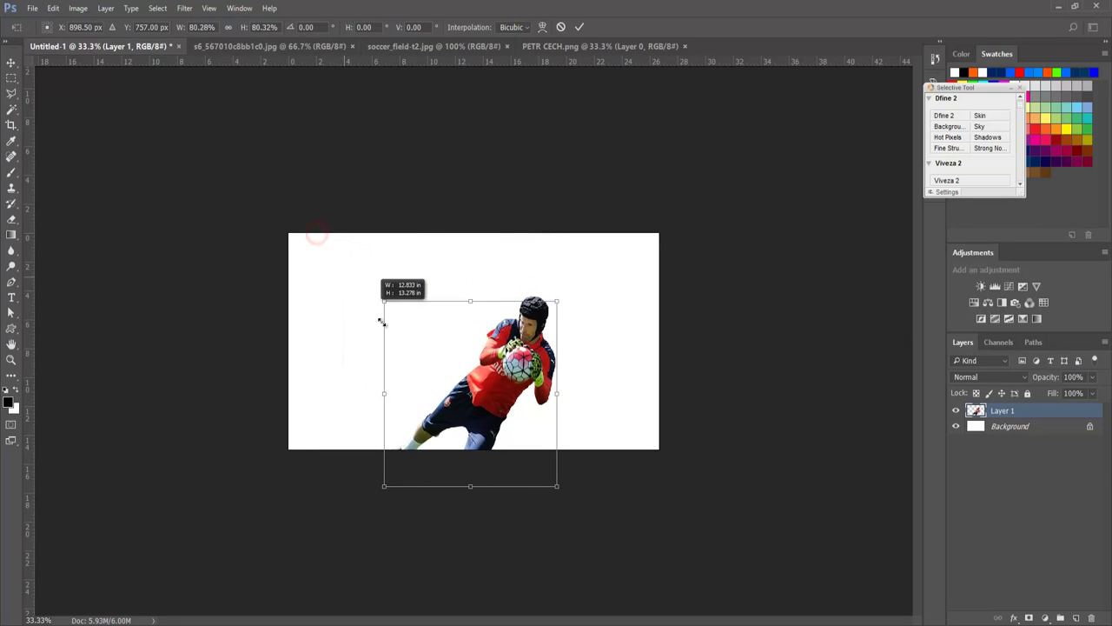
left_click_drag(321, 235, 403, 321)
left_click_drag(472, 372, 484, 323)
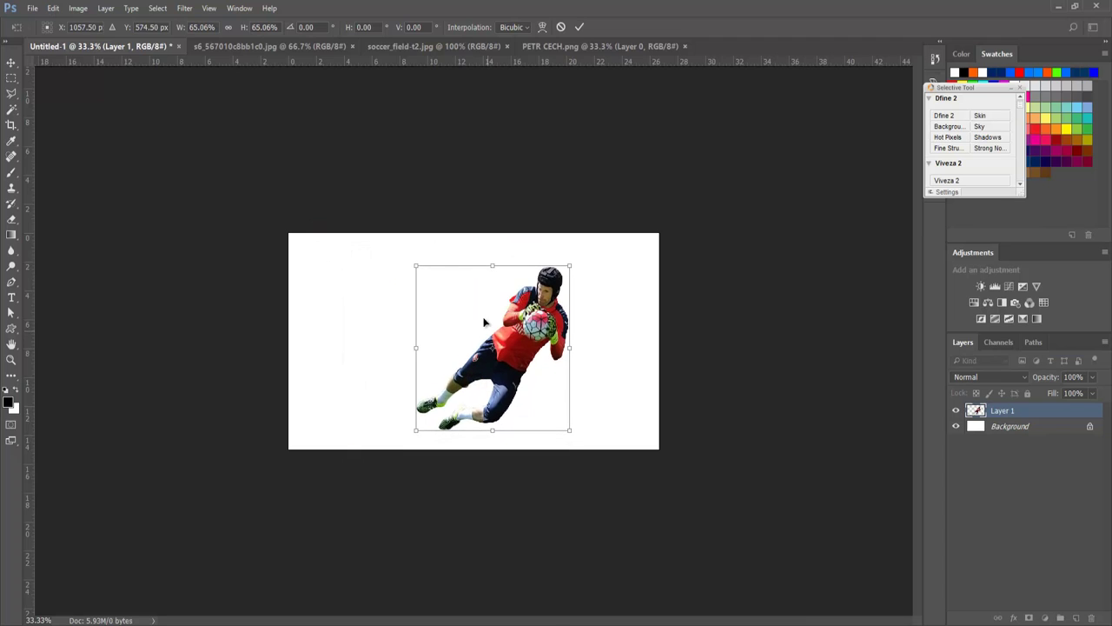
left_click_drag(418, 270, 447, 299)
left_click_drag(514, 365, 511, 363)
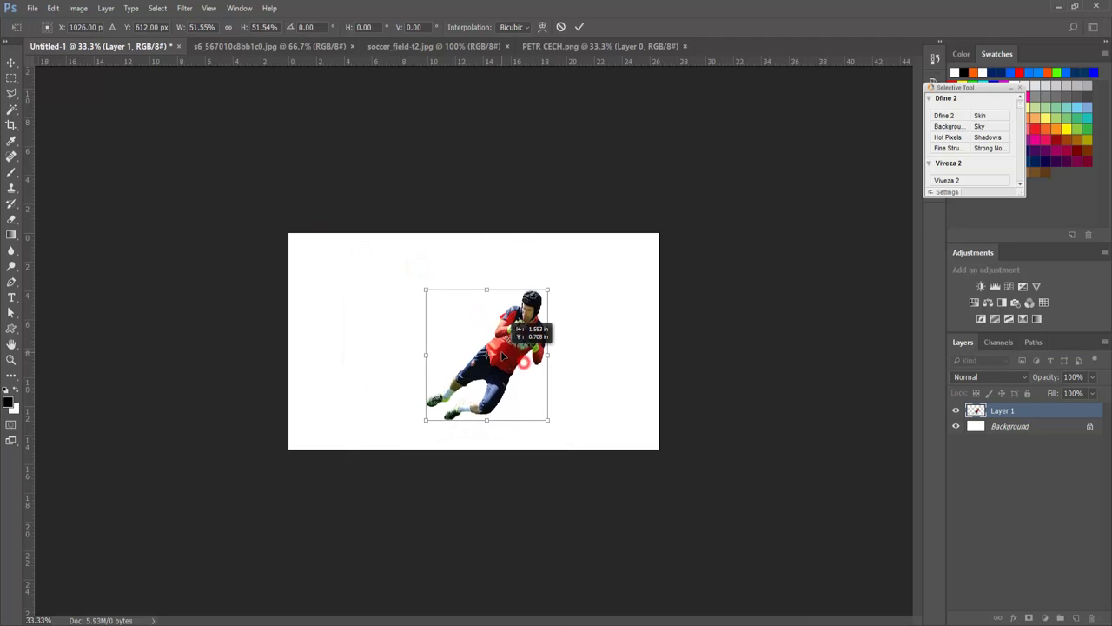
left_click_drag(434, 297, 442, 301)
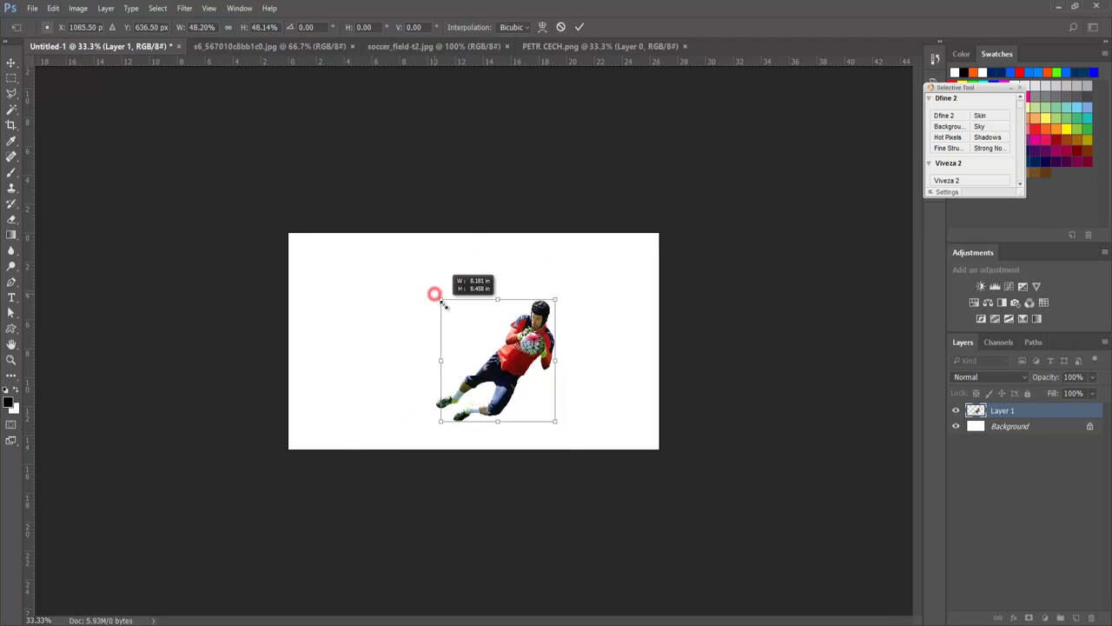
key("Return")
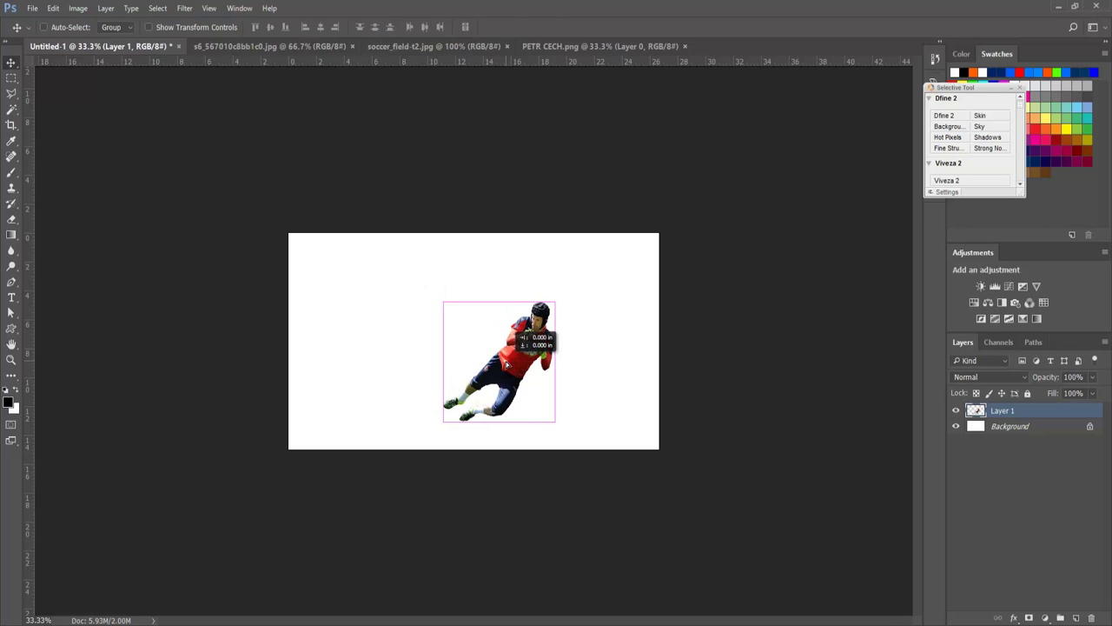
key("ctrl+plus")
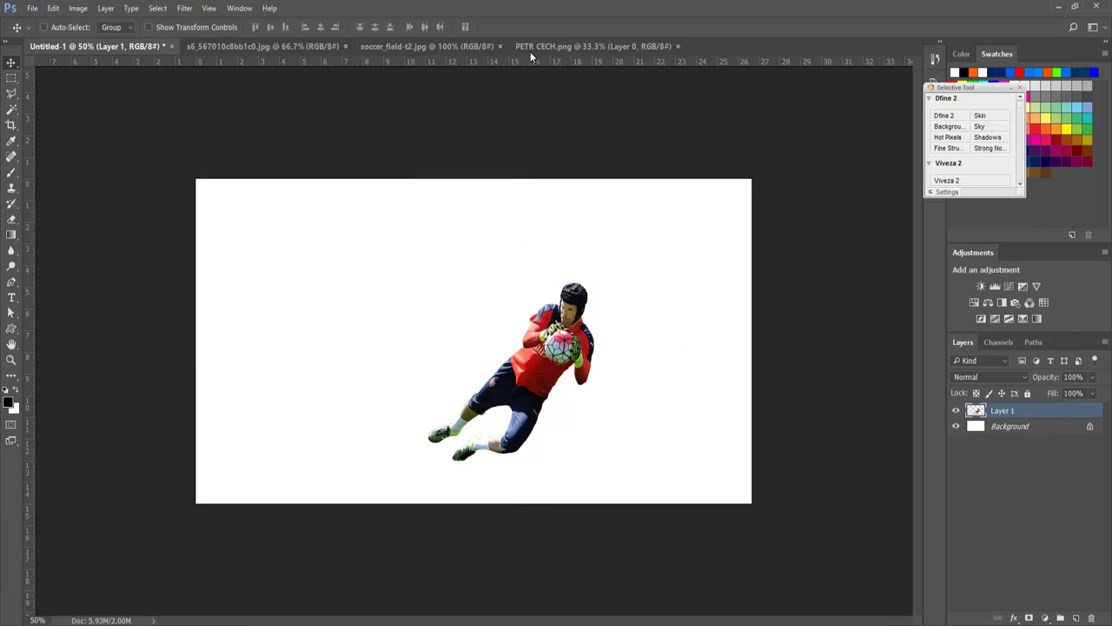
Step: Darken the champions photo with Levels 18 / 0.77 / 239 and copy it into Untitled-1
left_click(279, 49)
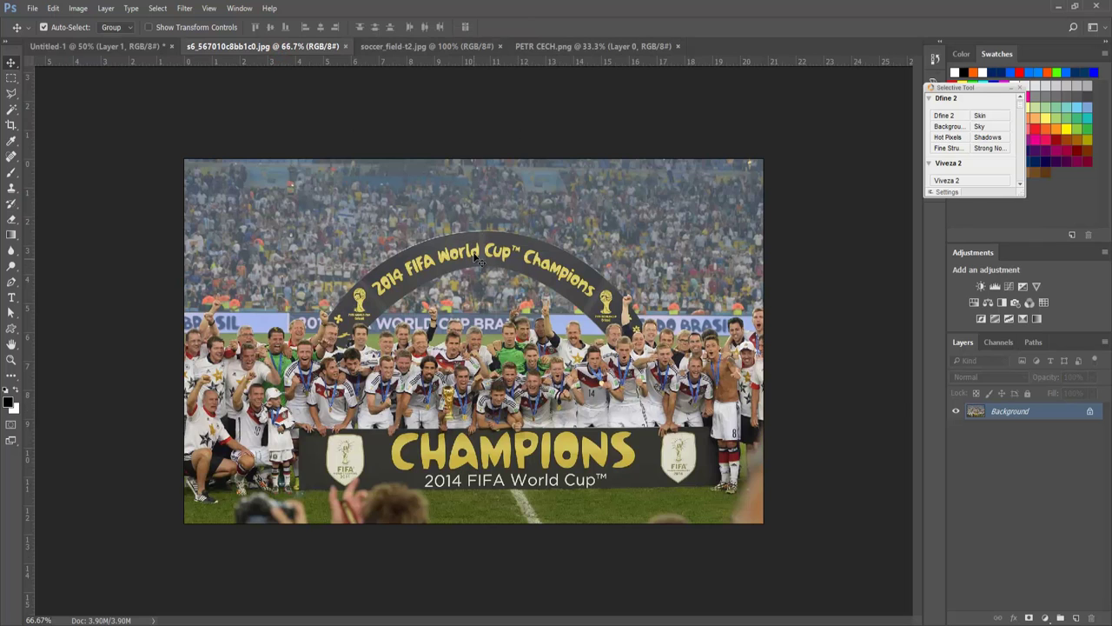
key("ctrl+l")
left_click_drag(830, 323, 891, 324)
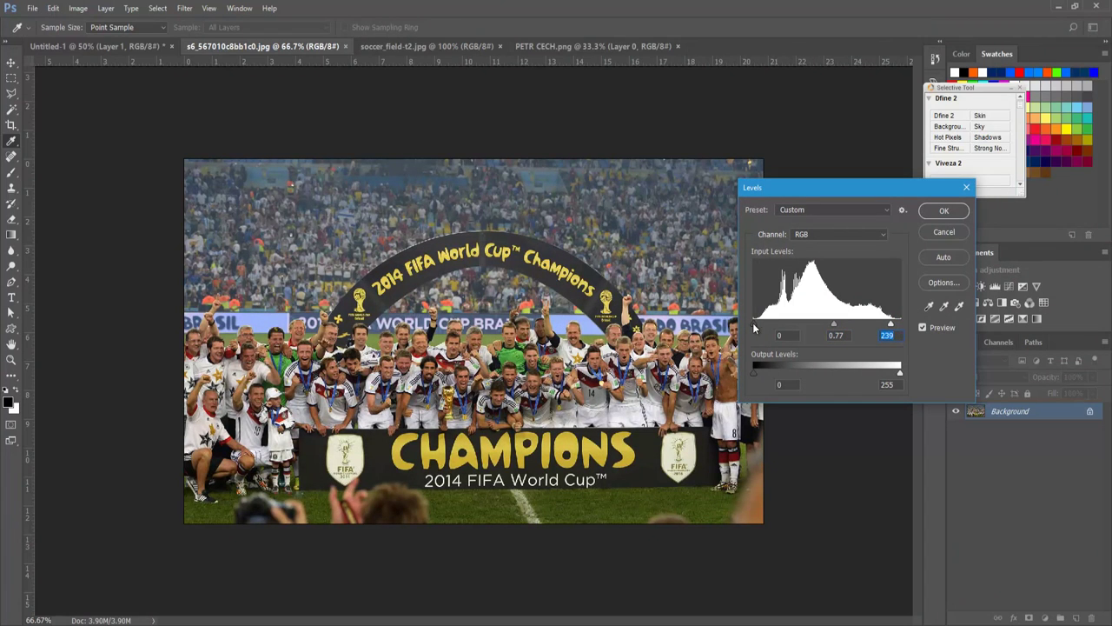
left_click_drag(753, 326, 763, 326)
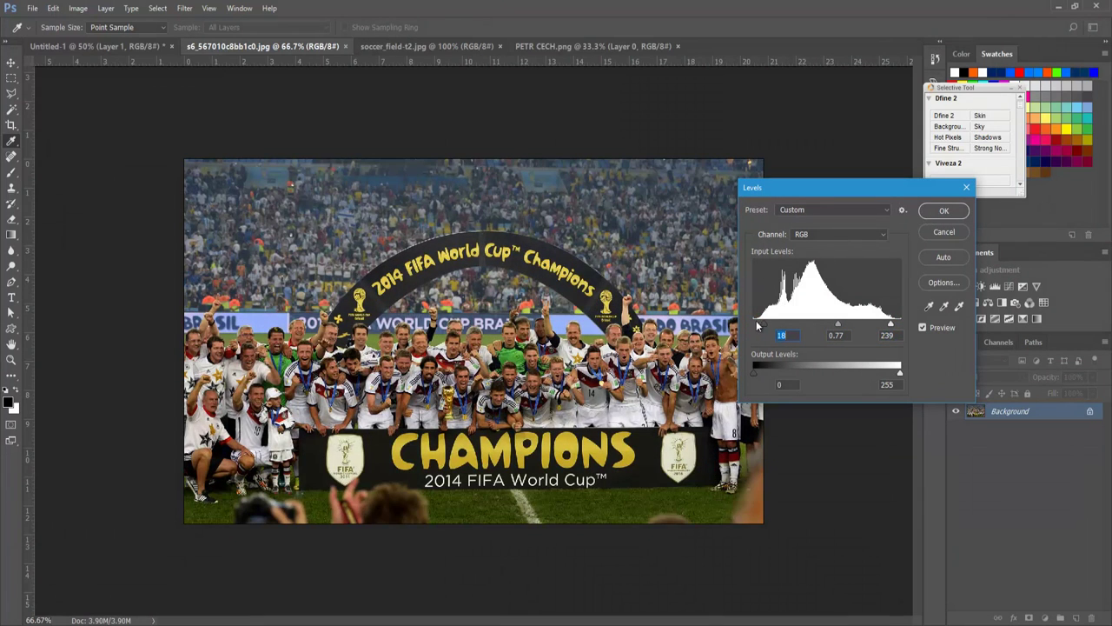
left_click(944, 209)
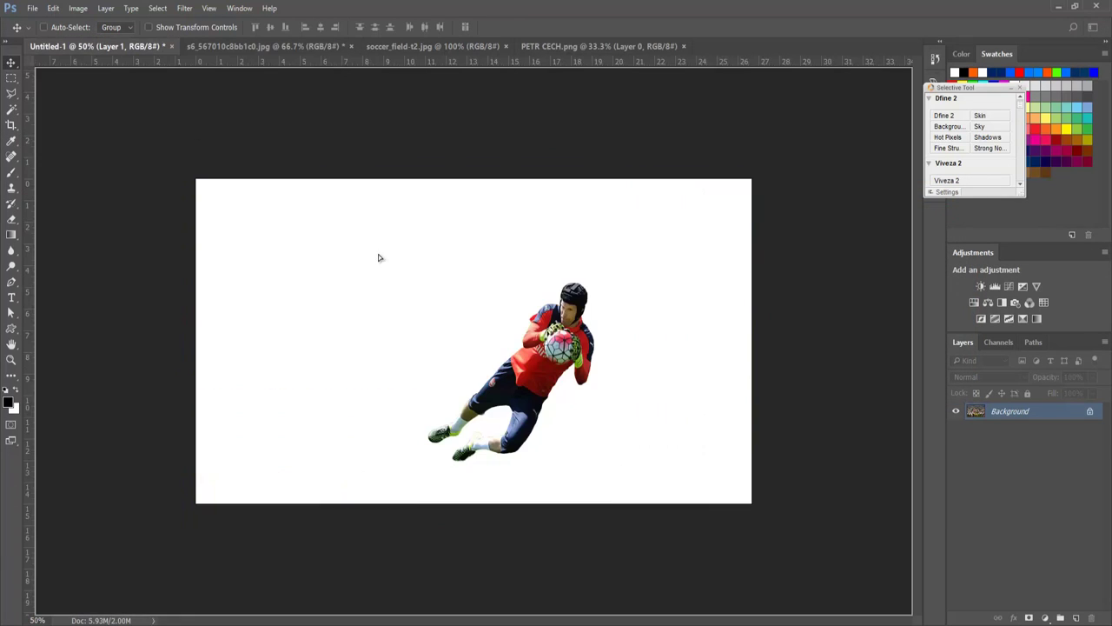
mouse_move(96, 44)
left_mouse_down()
mouse_move(378, 255)
mouse_move(416, 258)
mouse_move(385, 239)
left_mouse_up()
Step: Set the champions photo behind the keeper at about 128% across the canvas top, then show the soccer field image
key("ctrl+bracketleft")
key("ctrl+t")
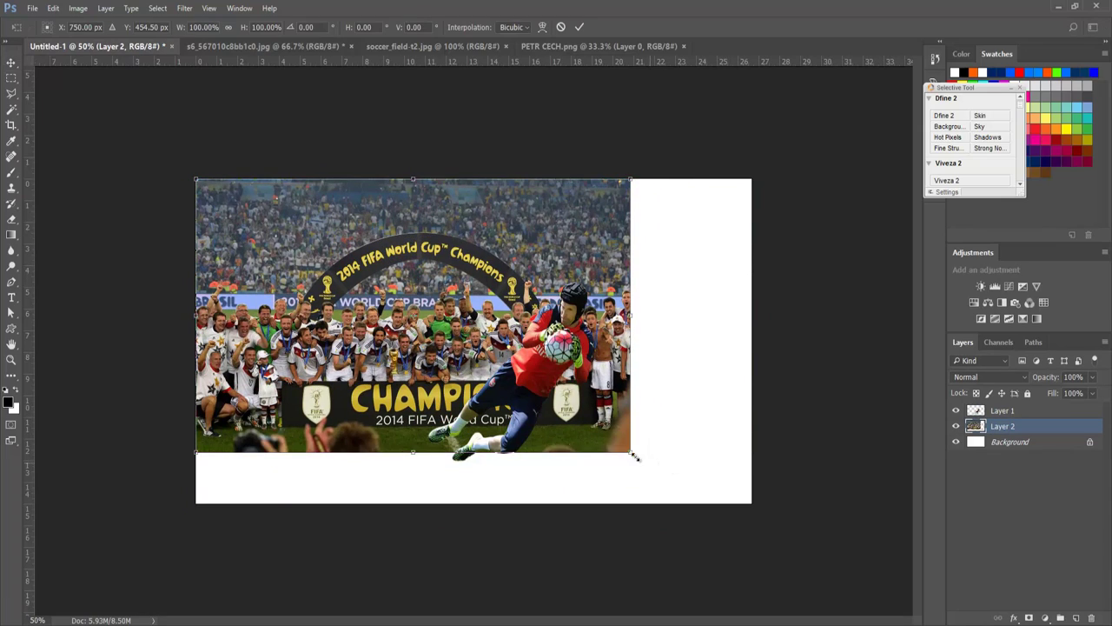
mouse_move(632, 452)
left_mouse_down()
mouse_move(745, 479)
mouse_move(749, 540)
left_mouse_up()
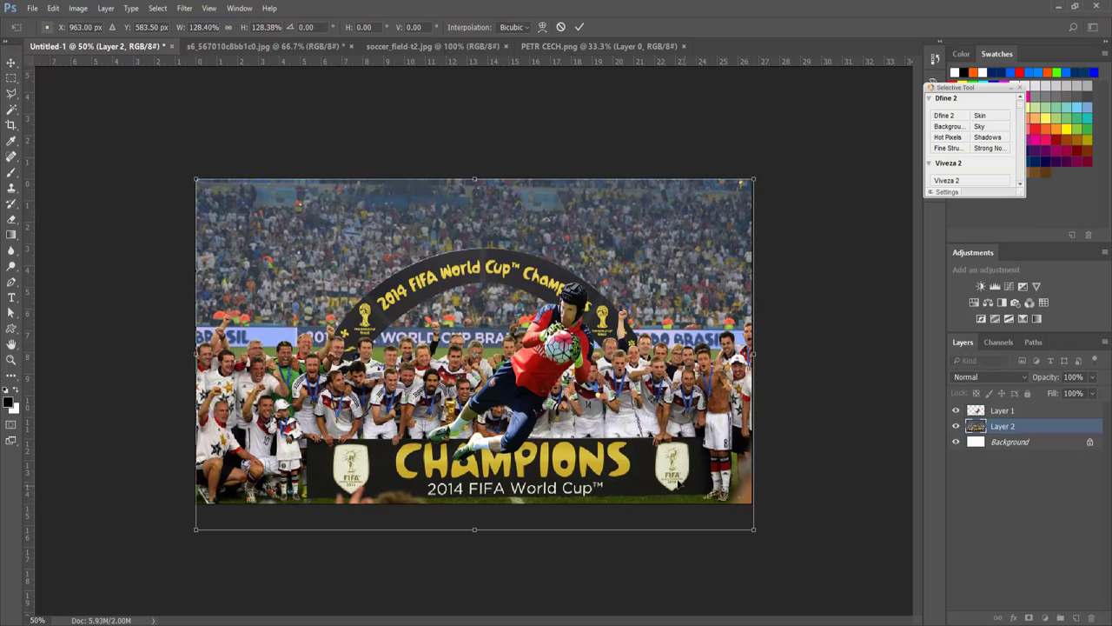
key("Up")
key("Up")
key("Up")
key("Up")
key("Up")
key("Up")
key("Up")
key("Up")
key("Up")
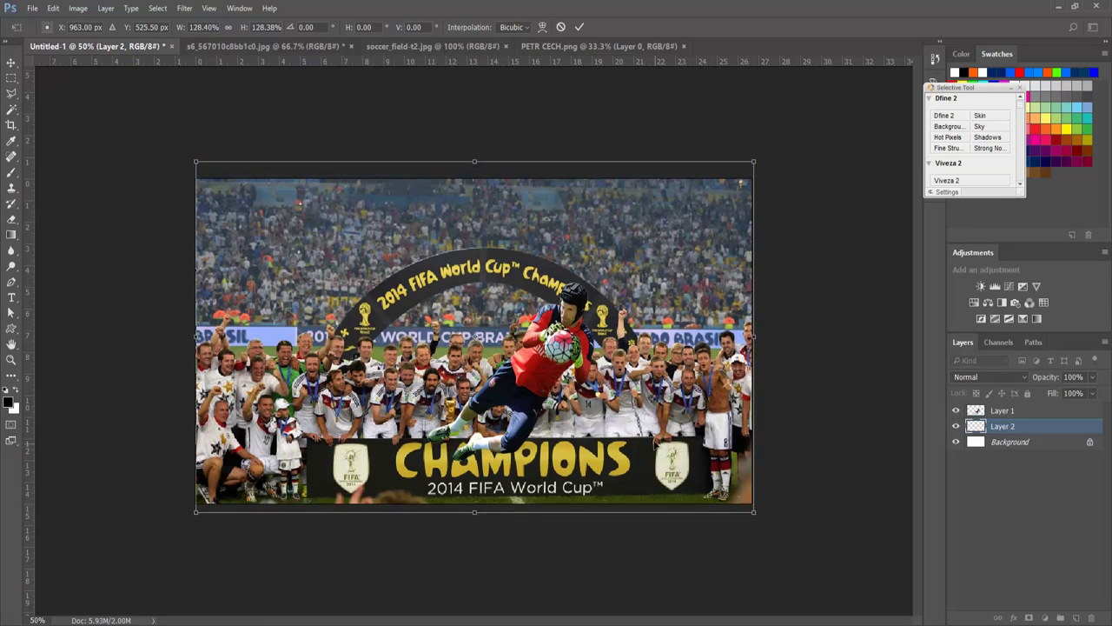
left_click_drag(626, 394, 626, 333)
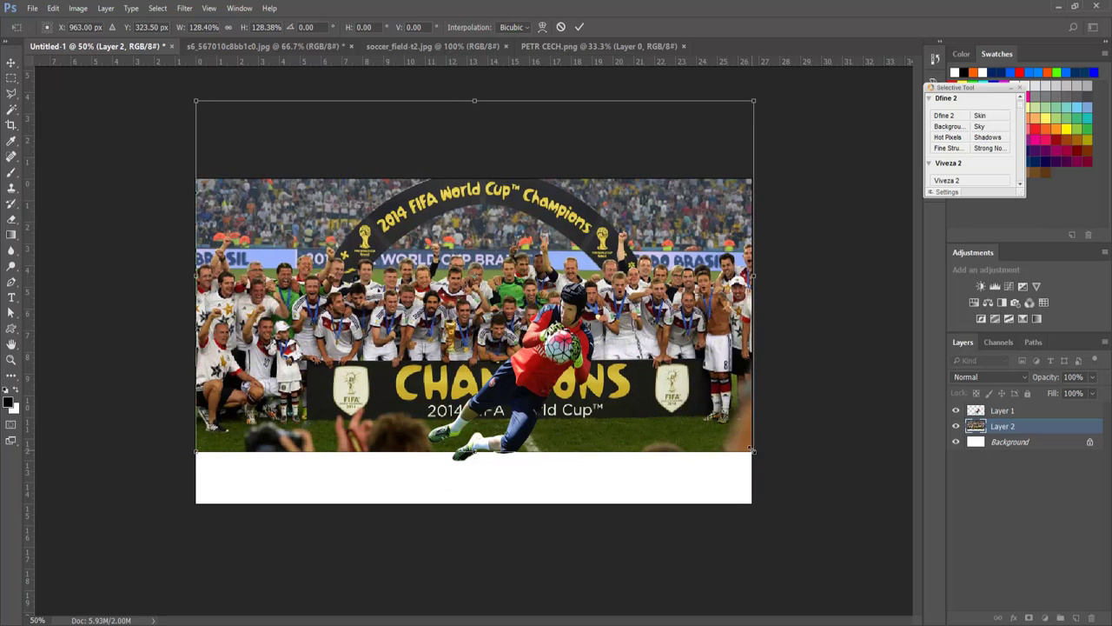
left_click_drag(753, 450, 747, 445)
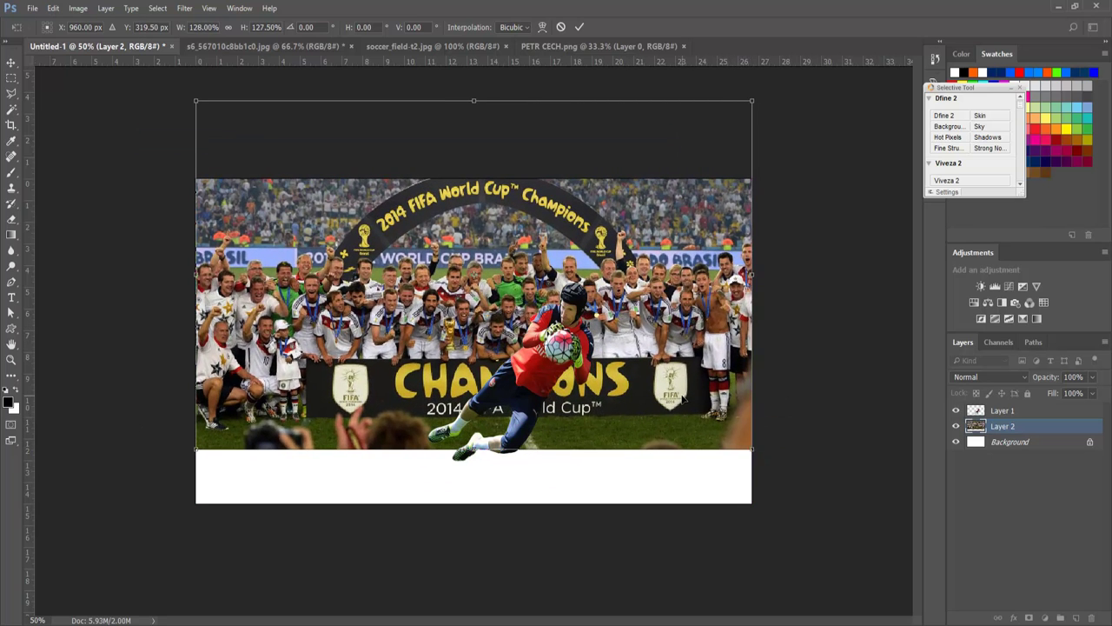
left_click_drag(670, 371, 673, 353)
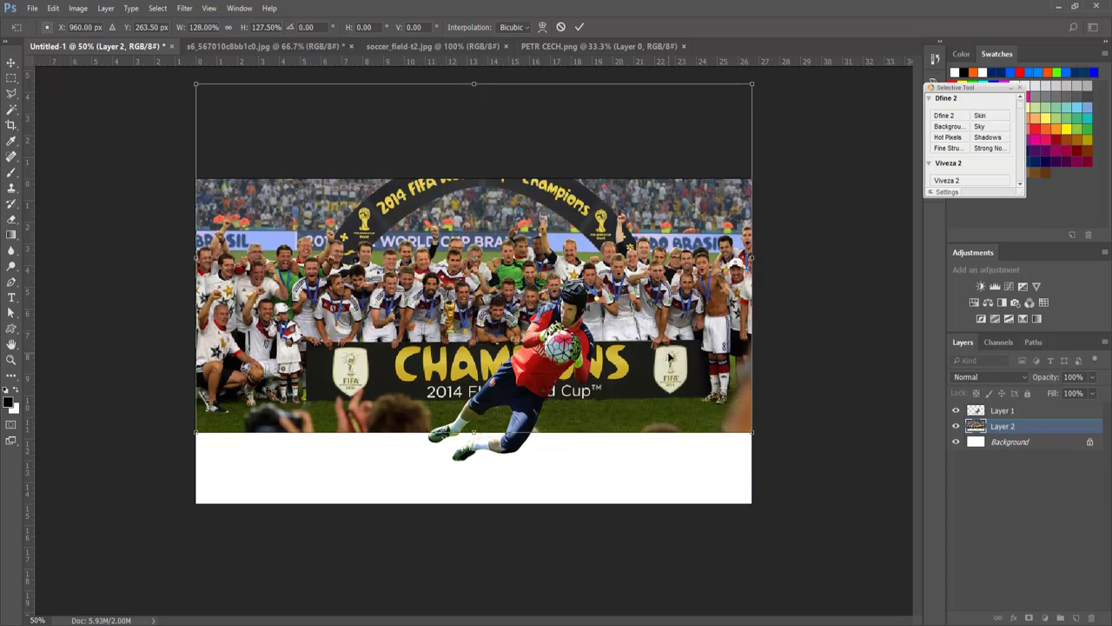
key("Return")
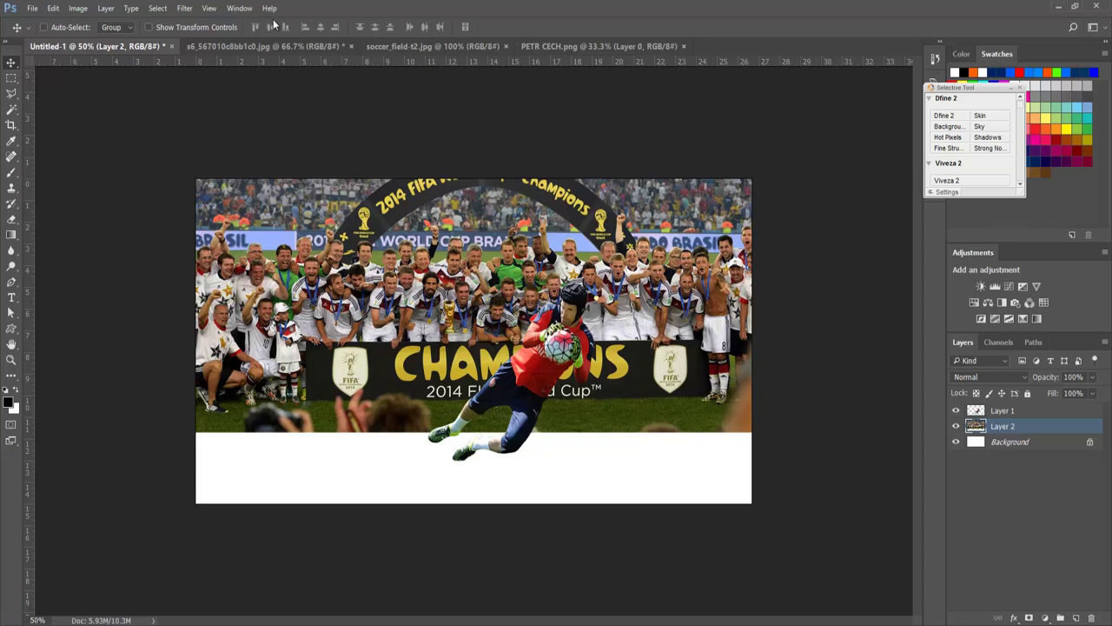
left_click_drag(406, 48, 405, 59)
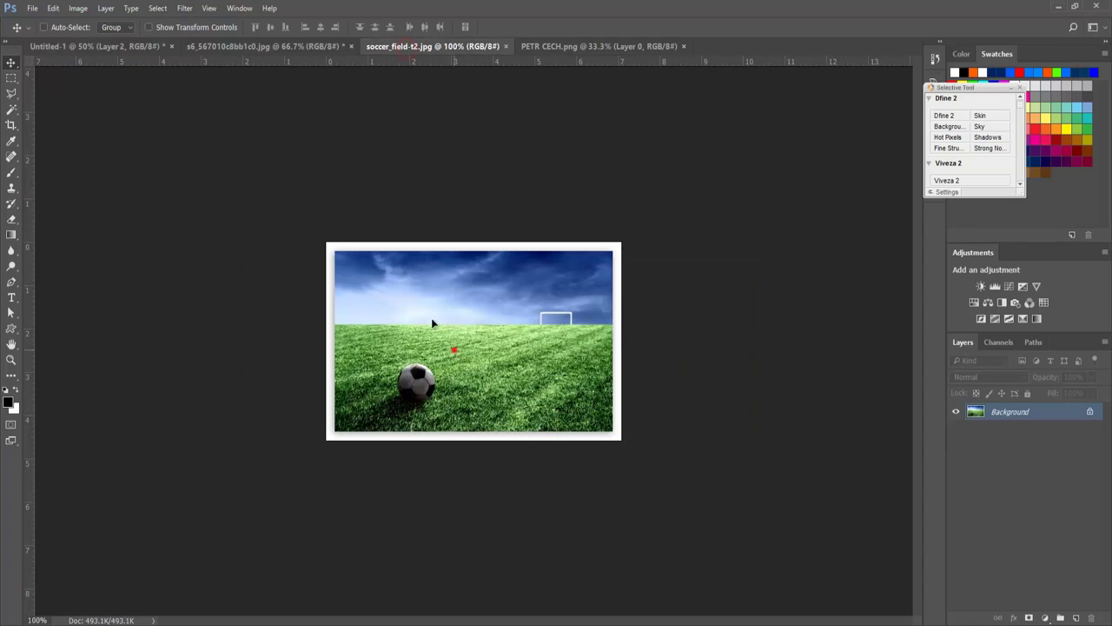
Step: Copy the soccer field image into Untitled-1 below the keeper and roughly position it
mouse_move(454, 351)
left_mouse_down()
mouse_move(376, 374)
mouse_move(405, 391)
left_mouse_up()
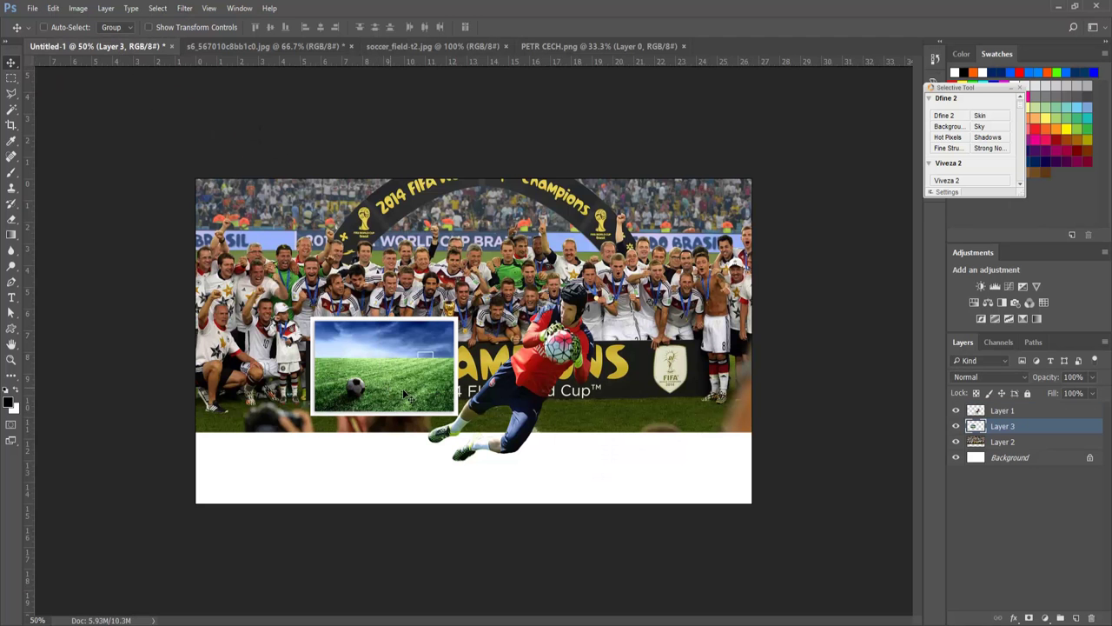
key("ctrl+bracketleft")
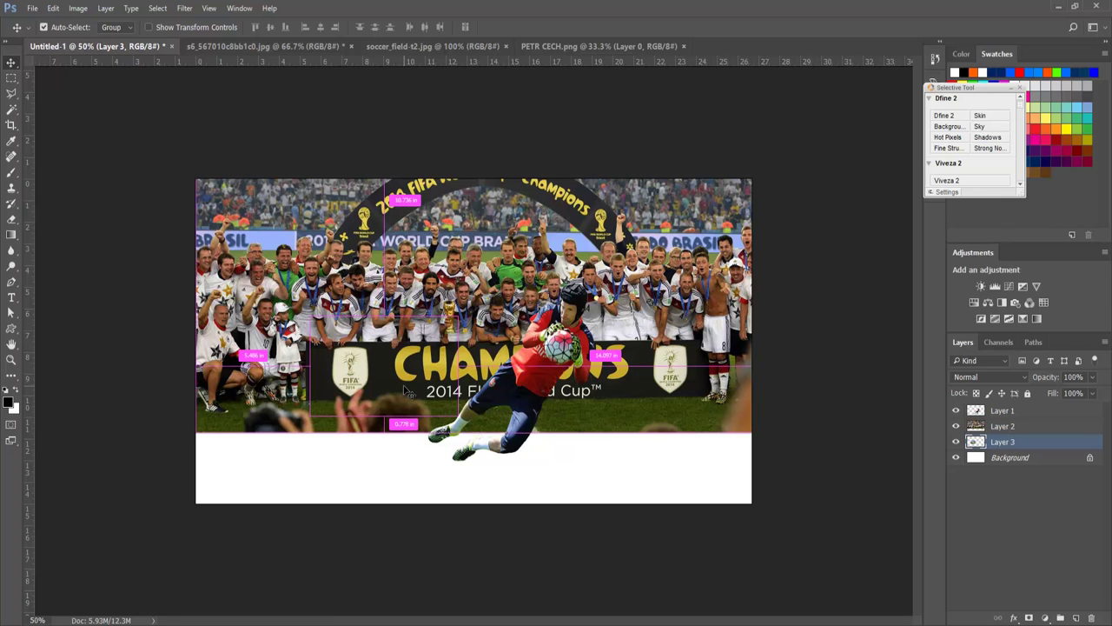
key("ctrl+t")
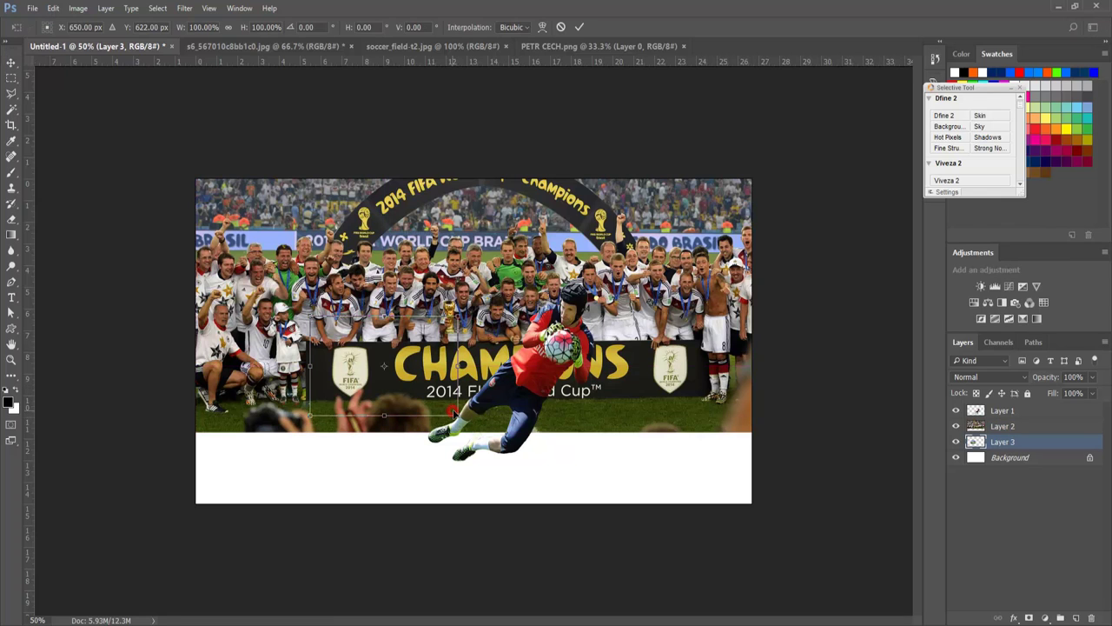
mouse_move(453, 409)
left_mouse_down()
mouse_move(409, 399)
mouse_move(748, 612)
left_mouse_up()
key("Return")
Step: Raise the field above the champions photo and enlarge it to about 123% to fill the canvas
key("ctrl+bracketright")
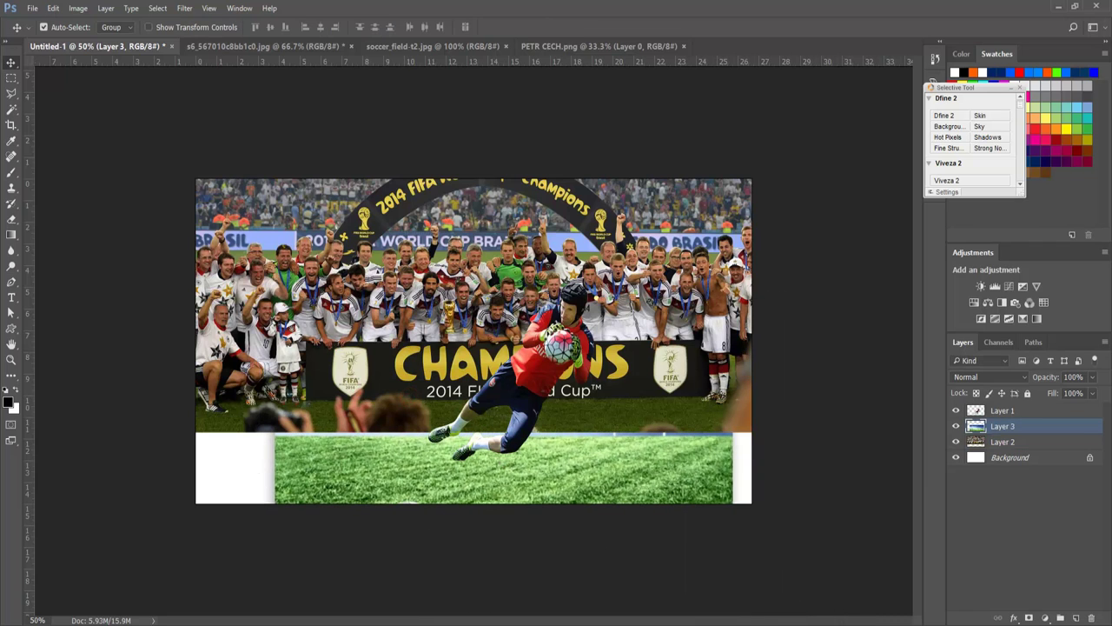
left_click_drag(481, 476, 391, 407)
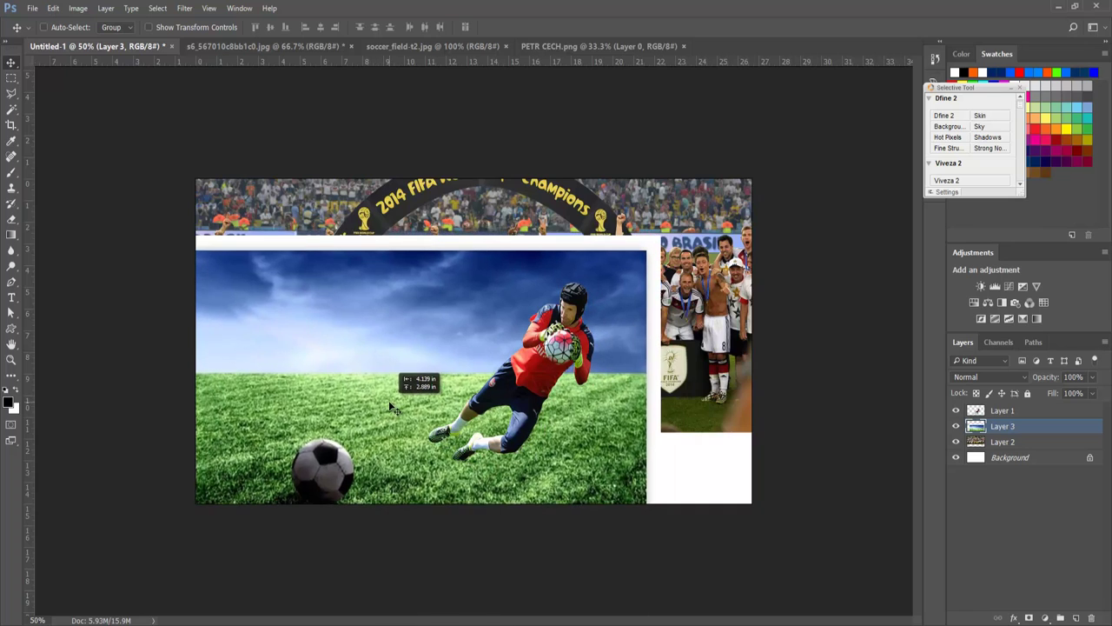
key("ctrl+minus")
key("ctrl+minus")
key("ctrl+t")
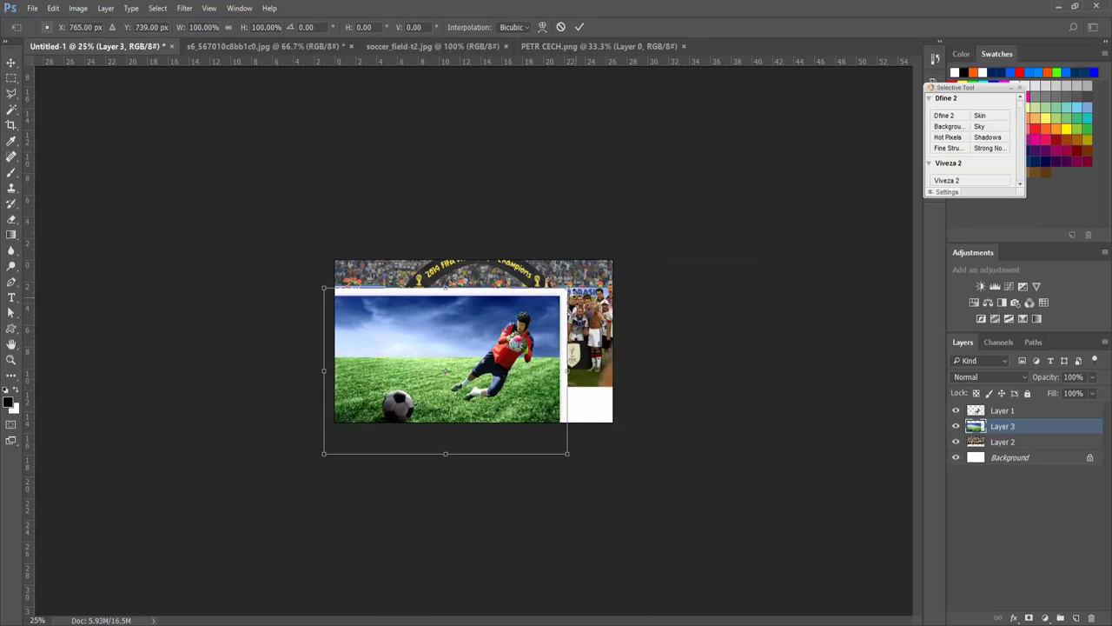
left_click_drag(567, 287, 623, 231)
left_click_drag(459, 321, 460, 350)
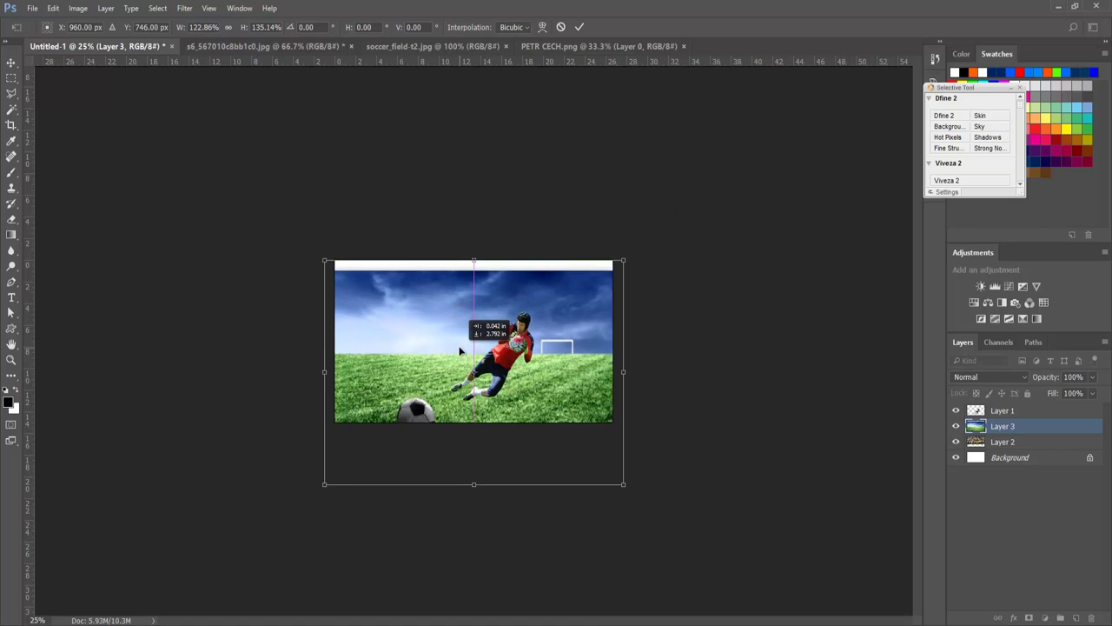
key("Return")
key("ctrl+plus")
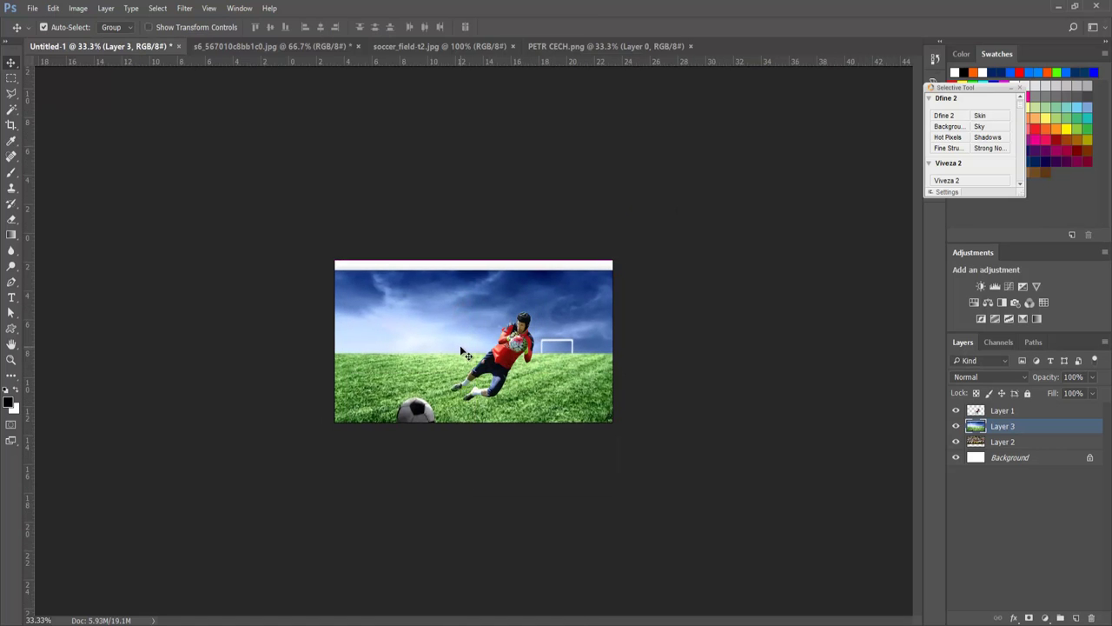
key("ctrl+plus")
Step: Patch out the soccer ball in the field's lower left and heal the white gap along the bottom edge
key("j")
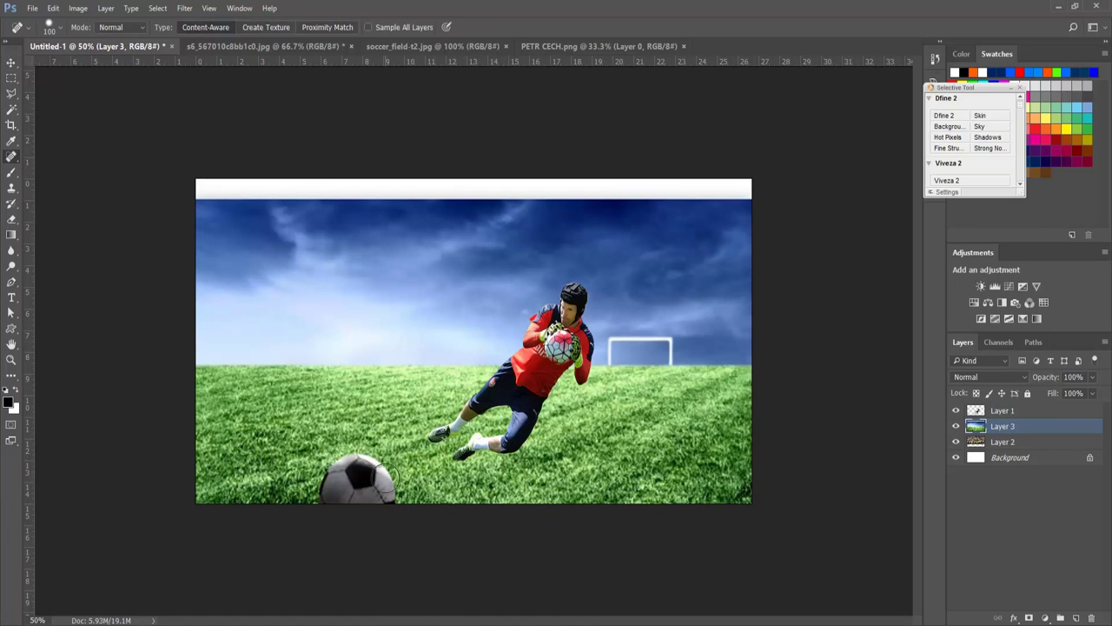
mouse_move(400, 474)
left_mouse_down()
mouse_move(356, 469)
mouse_move(347, 473)
mouse_move(372, 463)
mouse_move(397, 481)
mouse_move(338, 502)
mouse_move(390, 501)
mouse_move(380, 493)
left_mouse_up()
left_click(393, 502)
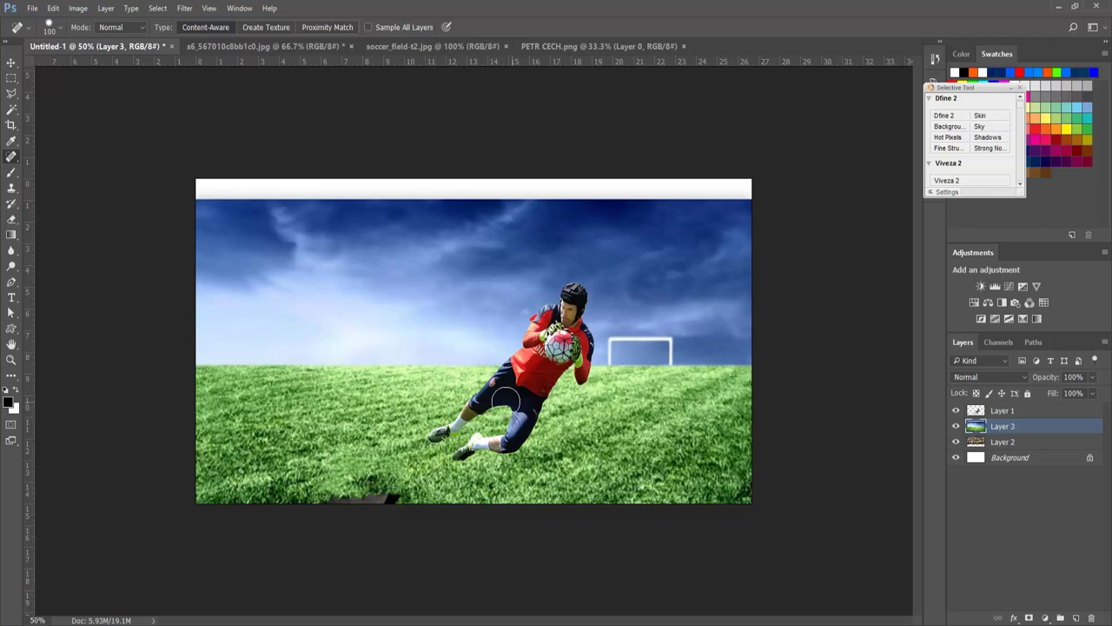
key("v")
left_click(409, 388)
Step: Nudge the field layer slightly down and give it a layer mask
left_click_drag(411, 395, 410, 406)
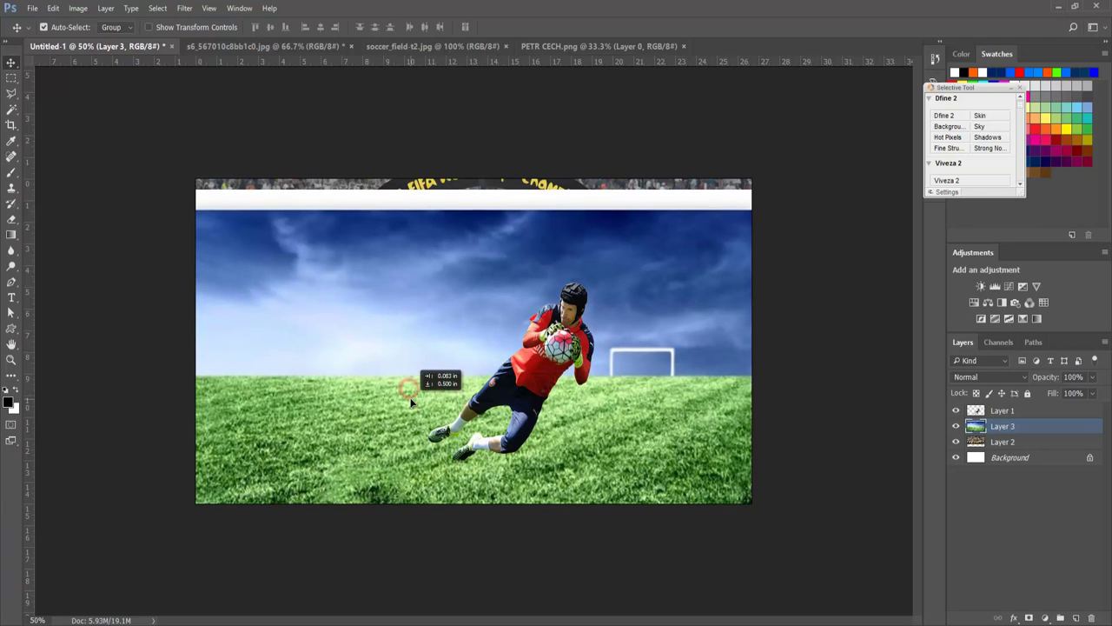
left_click(1029, 617)
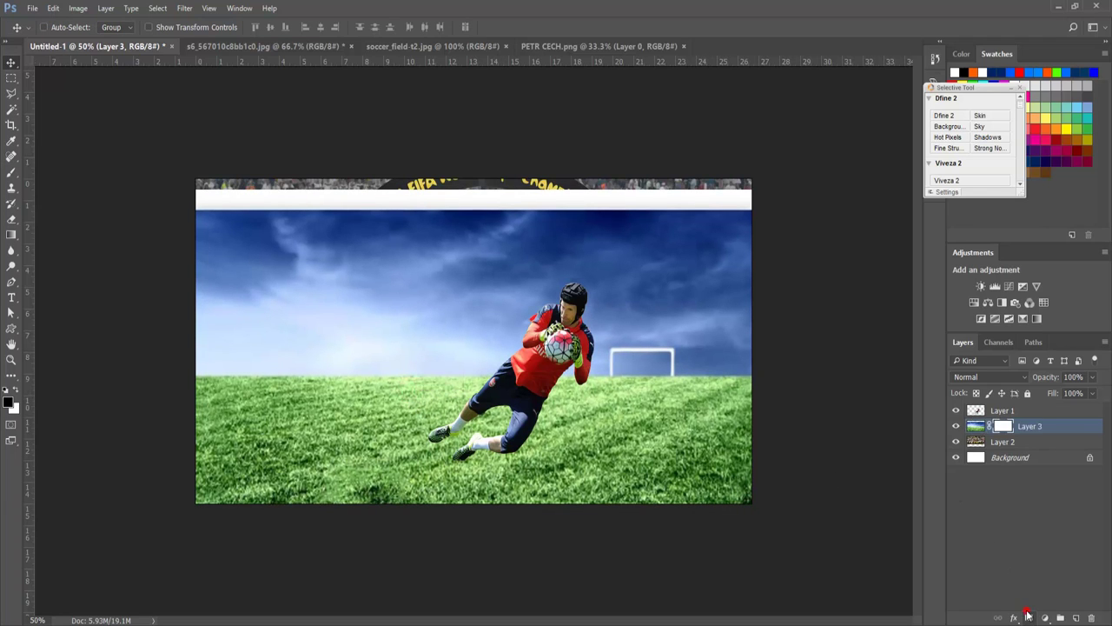
key("g")
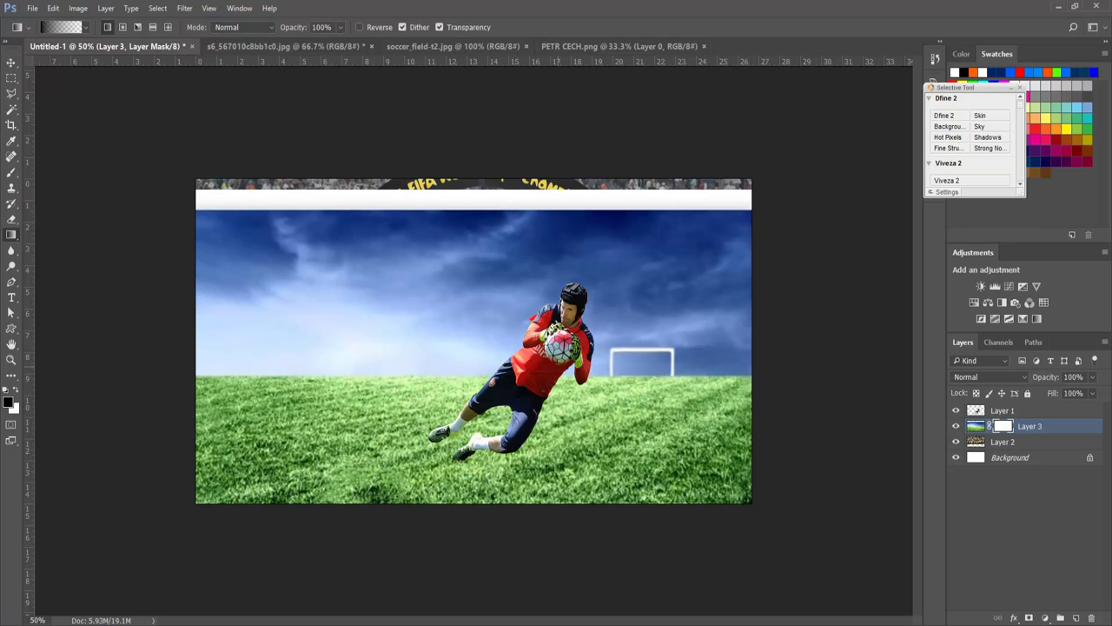
Step: Paint black-to-white gradients on the mask to fade the sky and reveal the crowd and CHAMPIONS banner
left_click_drag(425, 186, 434, 352)
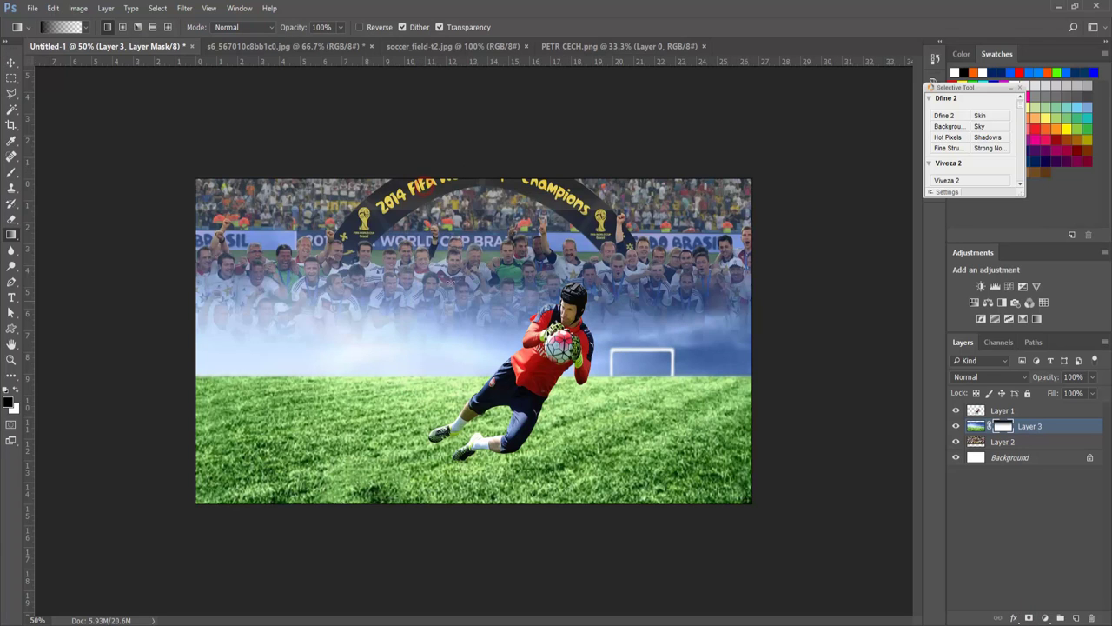
left_click_drag(457, 217, 460, 396)
left_click_drag(476, 261, 476, 355)
left_click_drag(452, 295, 452, 331)
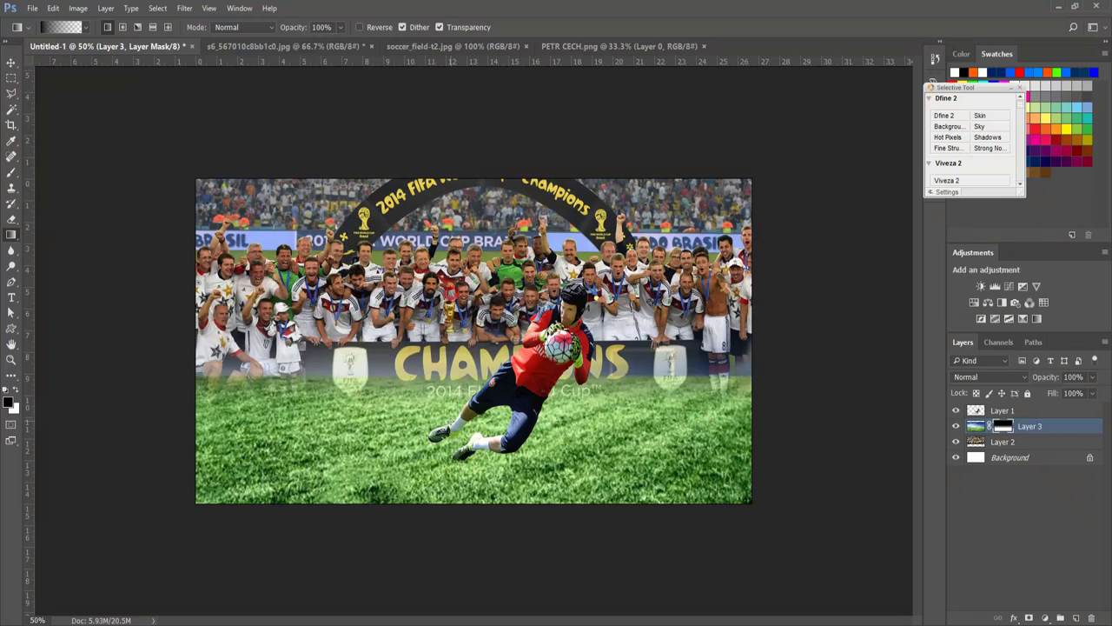
left_click_drag(477, 278, 477, 393)
left_click_drag(660, 297, 662, 414)
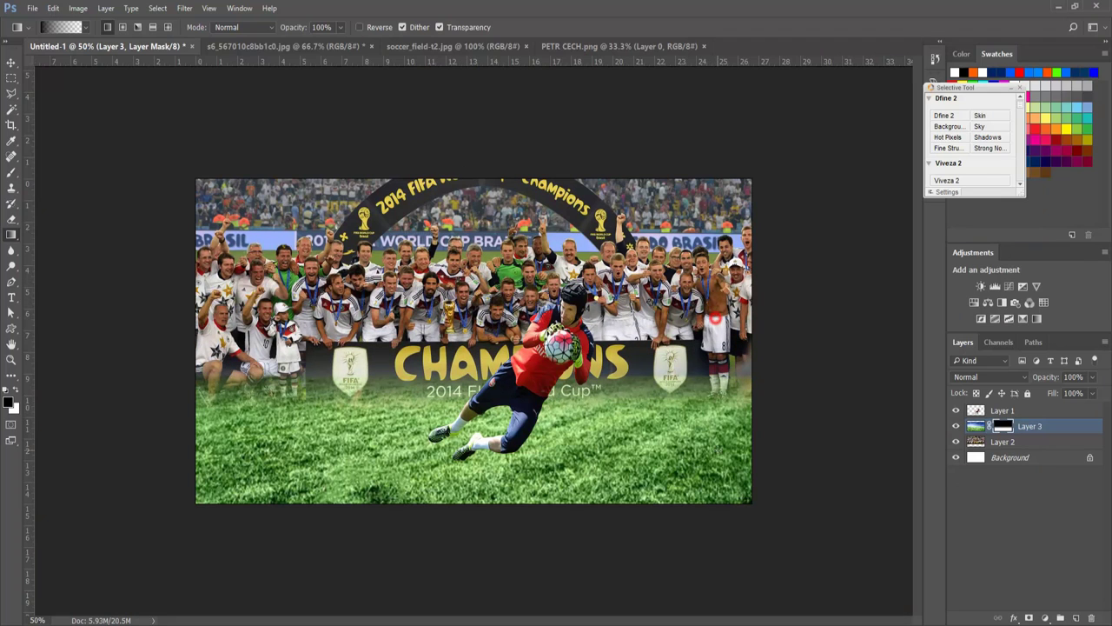
left_click_drag(715, 319, 713, 396)
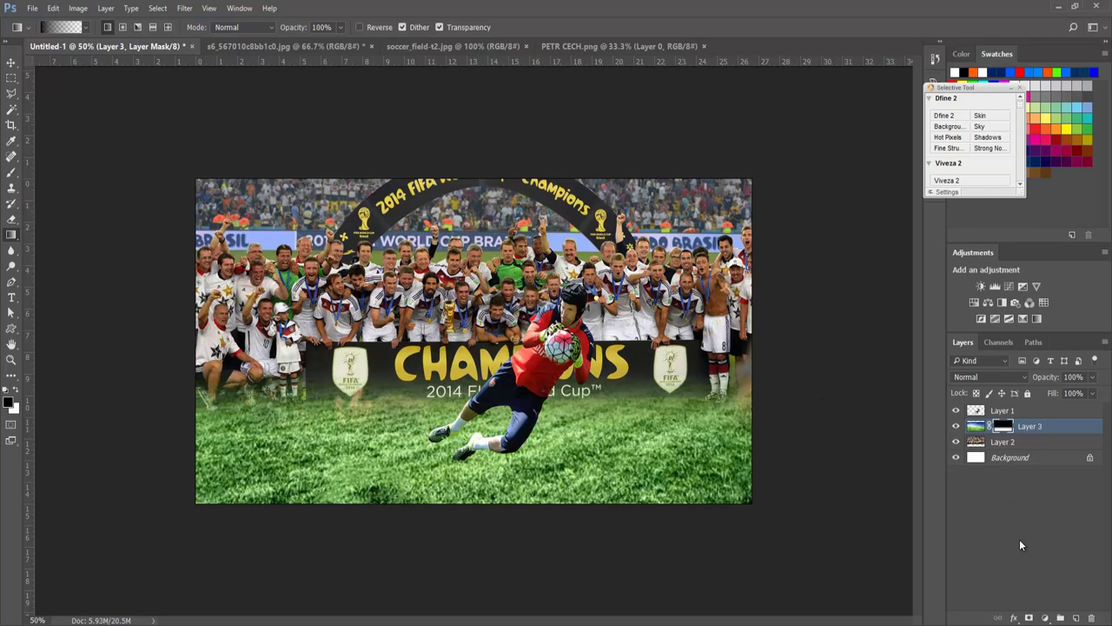
Step: Group Layer 2 and Layer 3 into a group named Base
left_click(1045, 617)
left_click(967, 493)
left_click(1024, 443, "shift")
key("ctrl+g")
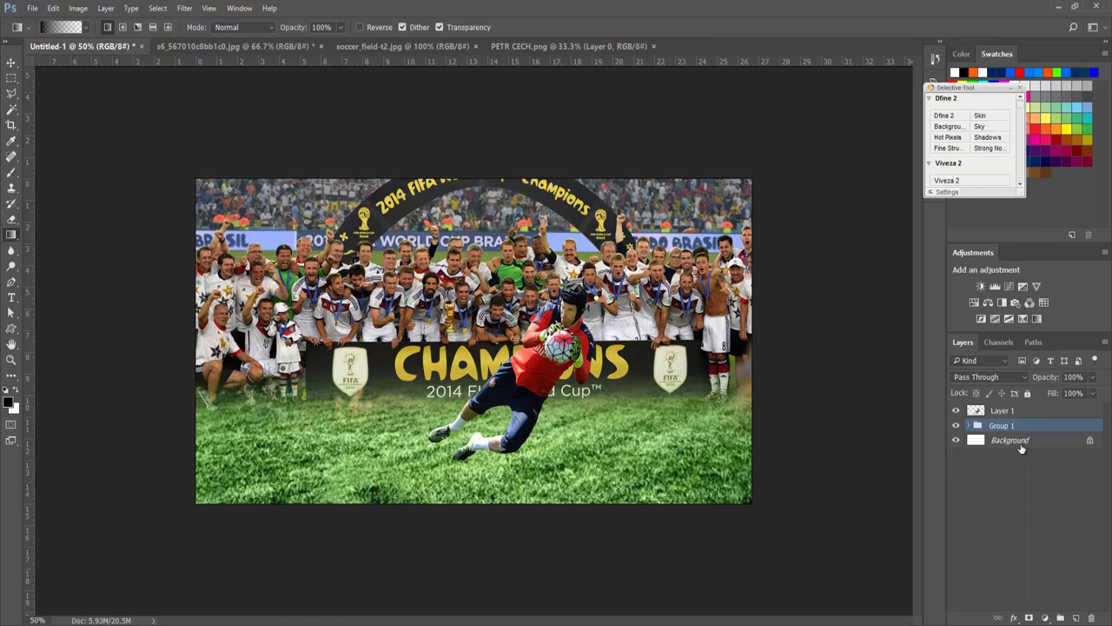
double_click(1002, 426)
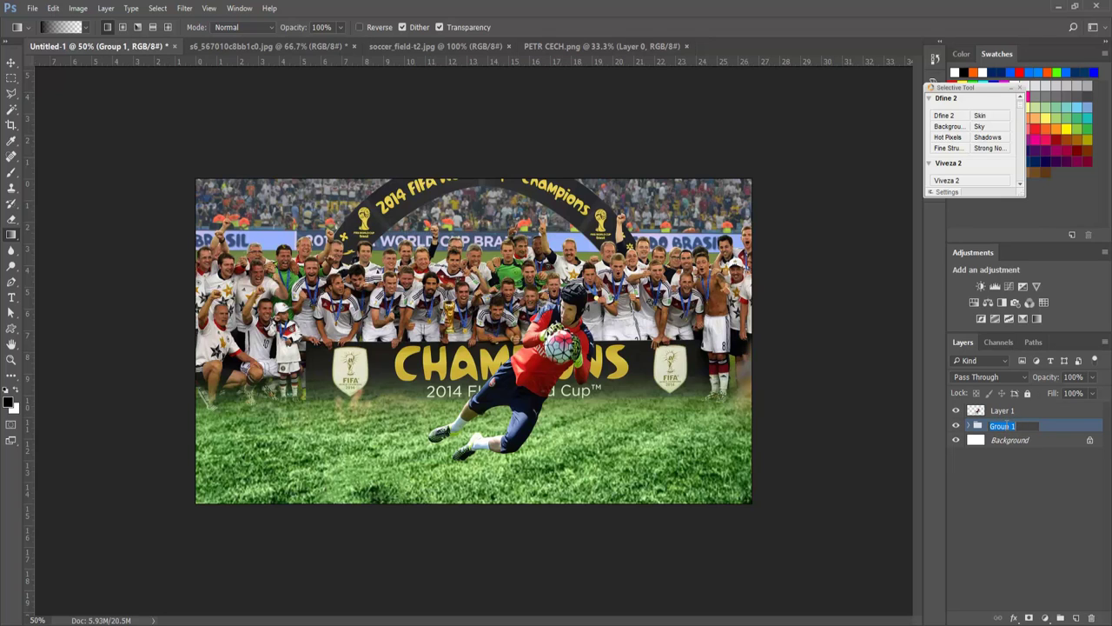
type("Base")
key("Return")
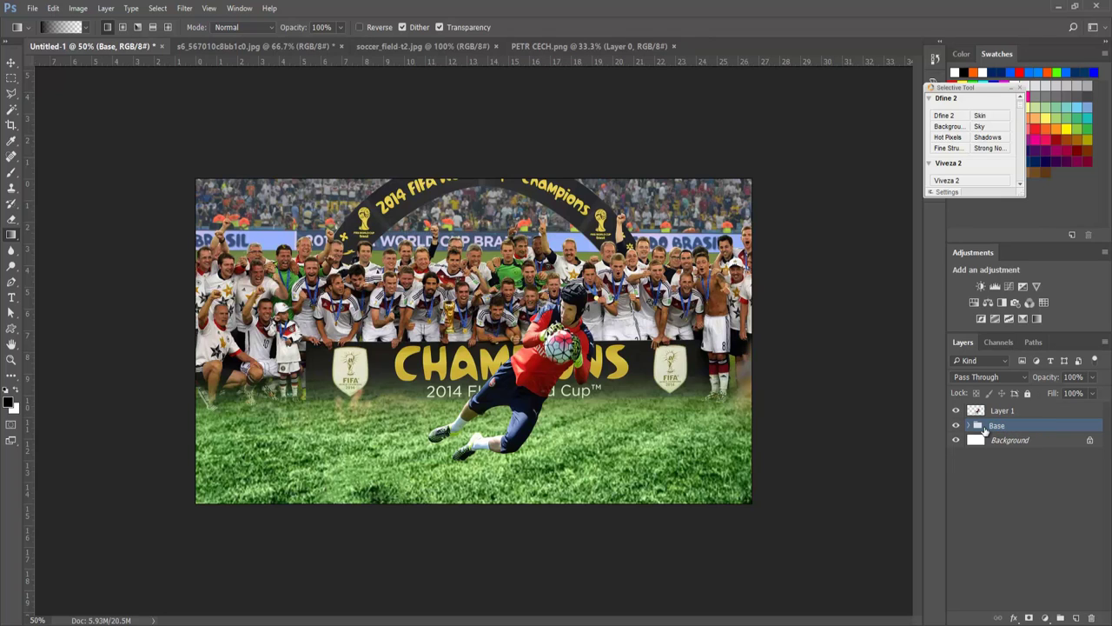
Step: Give the Base group a green colour label and select Layer 3 inside it
right_click(957, 426)
left_click(990, 506)
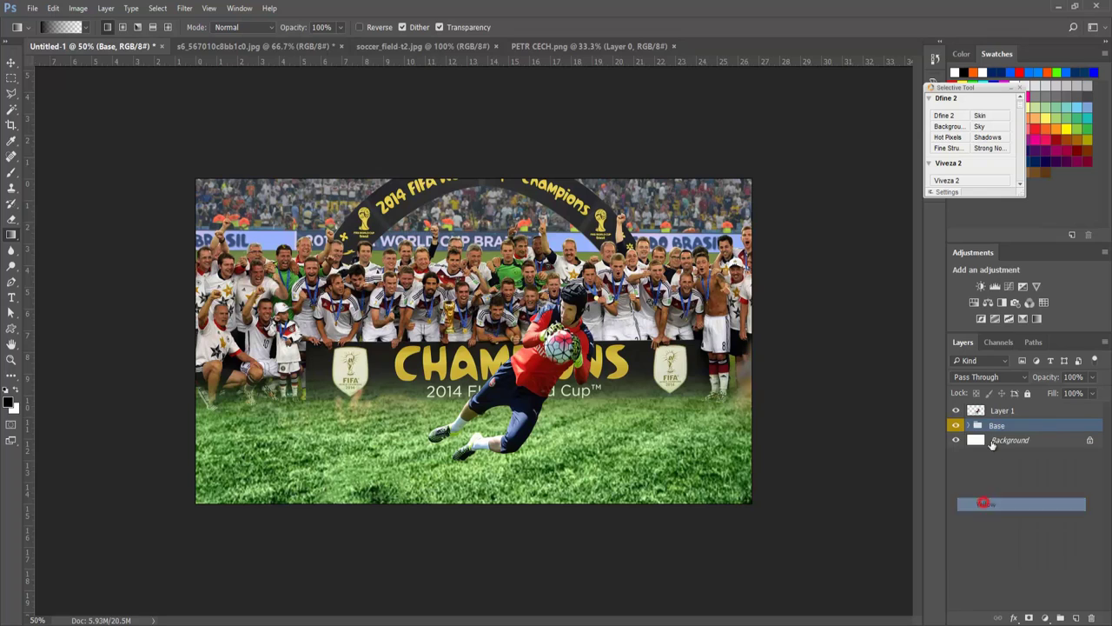
right_click(964, 429)
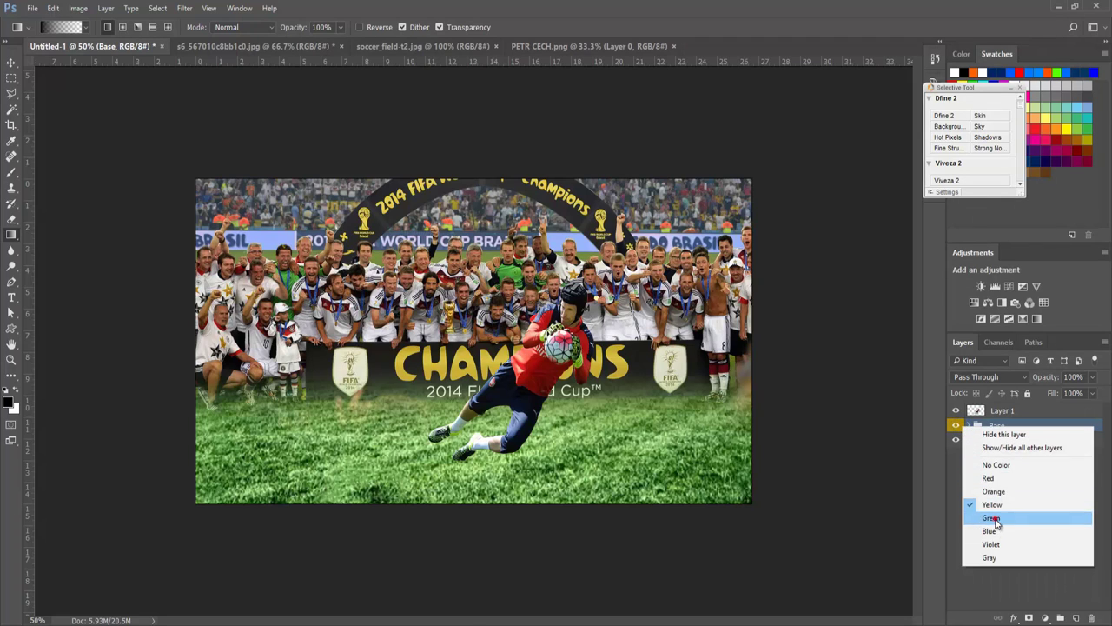
left_click(992, 518)
left_click(970, 425)
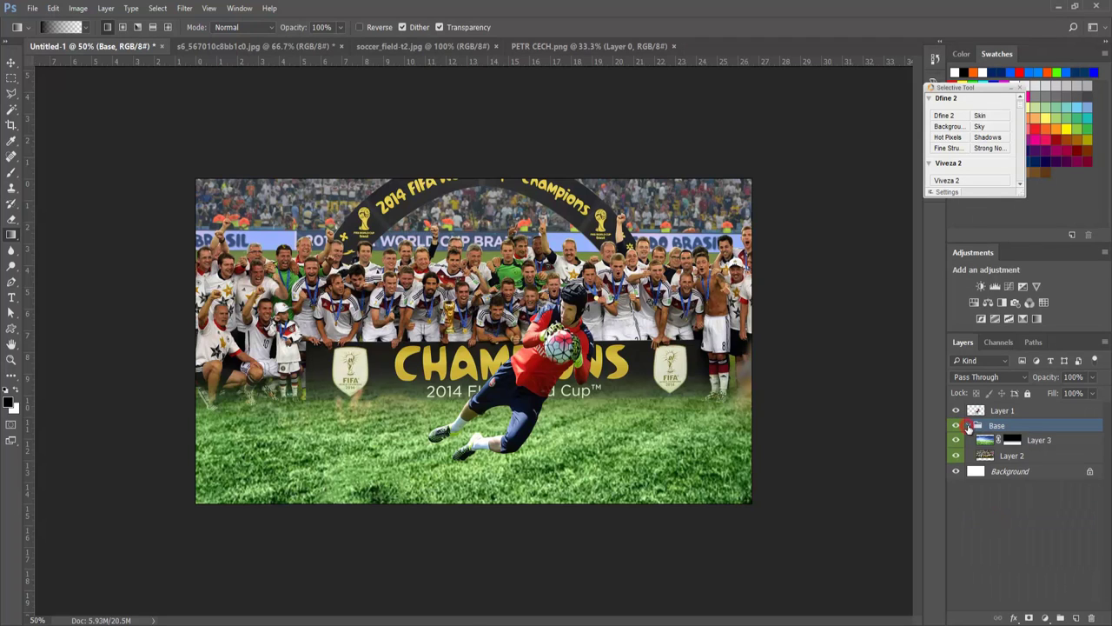
left_click(1041, 445)
left_click(1044, 618)
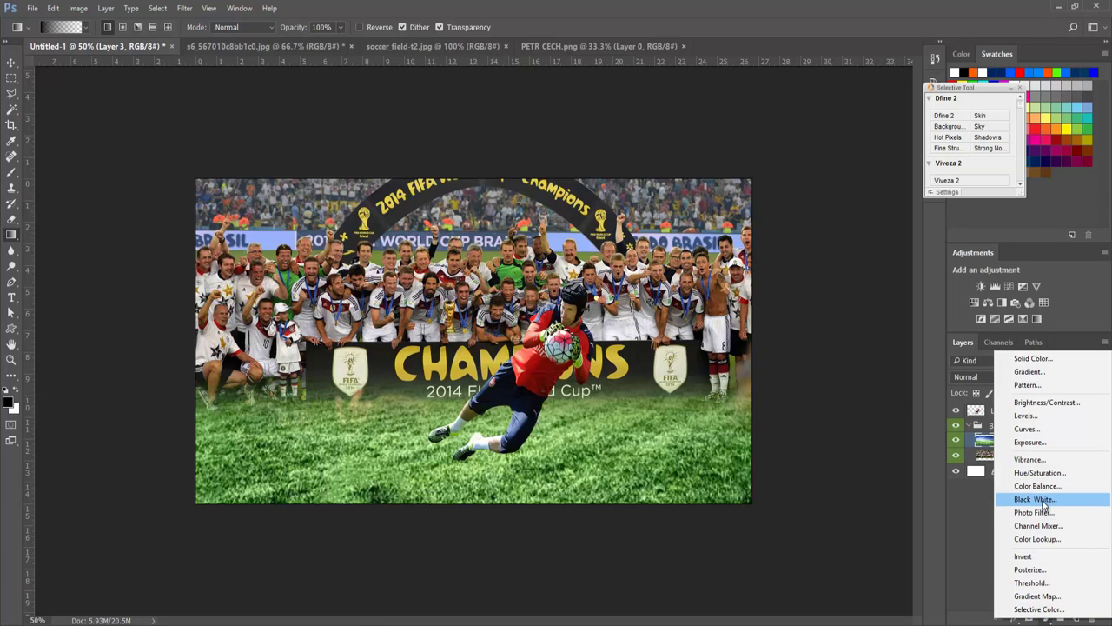
Step: Add a Black & White adjustment above Layer 3 in Base, darkening reds and brightening yellows
left_click(1044, 501)
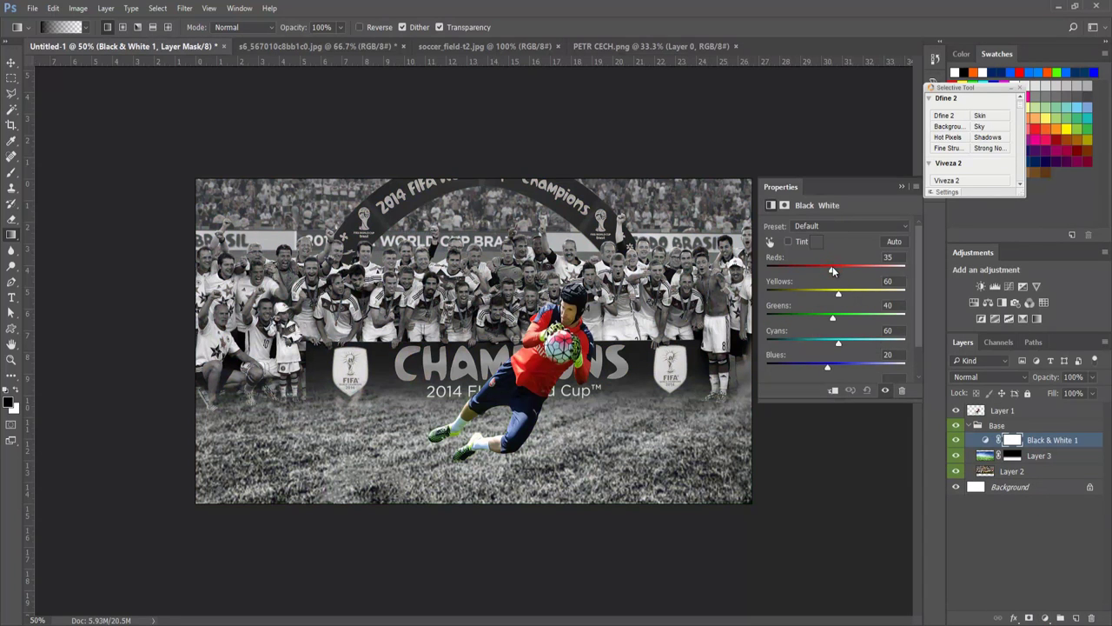
mouse_move(831, 270)
left_mouse_down()
mouse_move(817, 272)
mouse_move(825, 294)
mouse_move(812, 294)
left_mouse_up()
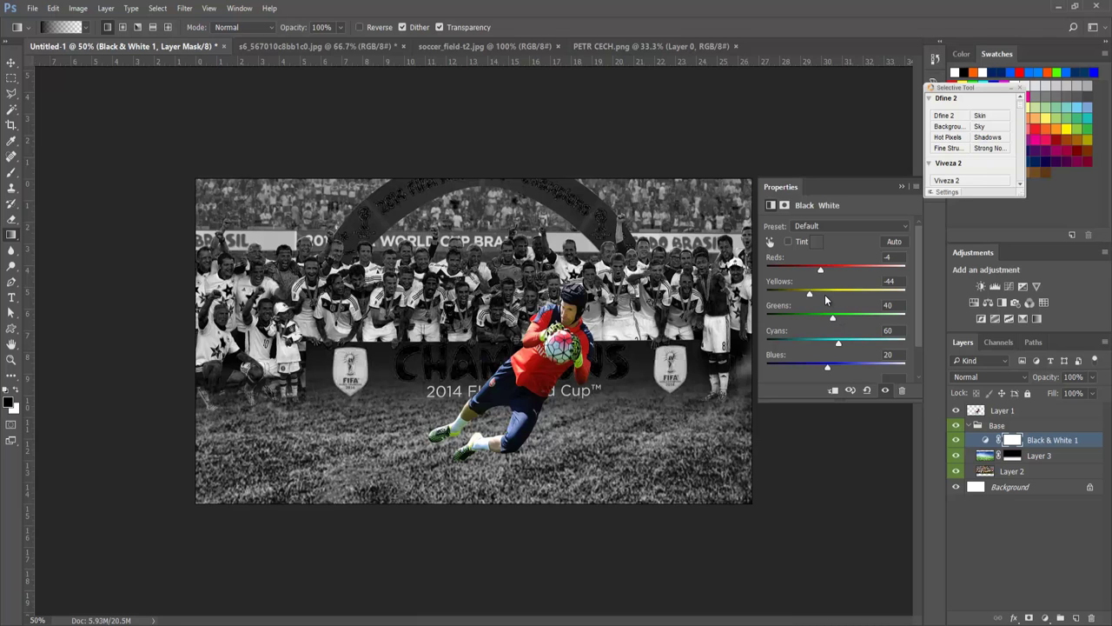
mouse_move(816, 297)
left_mouse_down()
mouse_move(844, 301)
mouse_move(817, 318)
mouse_move(823, 343)
mouse_move(855, 343)
left_mouse_up()
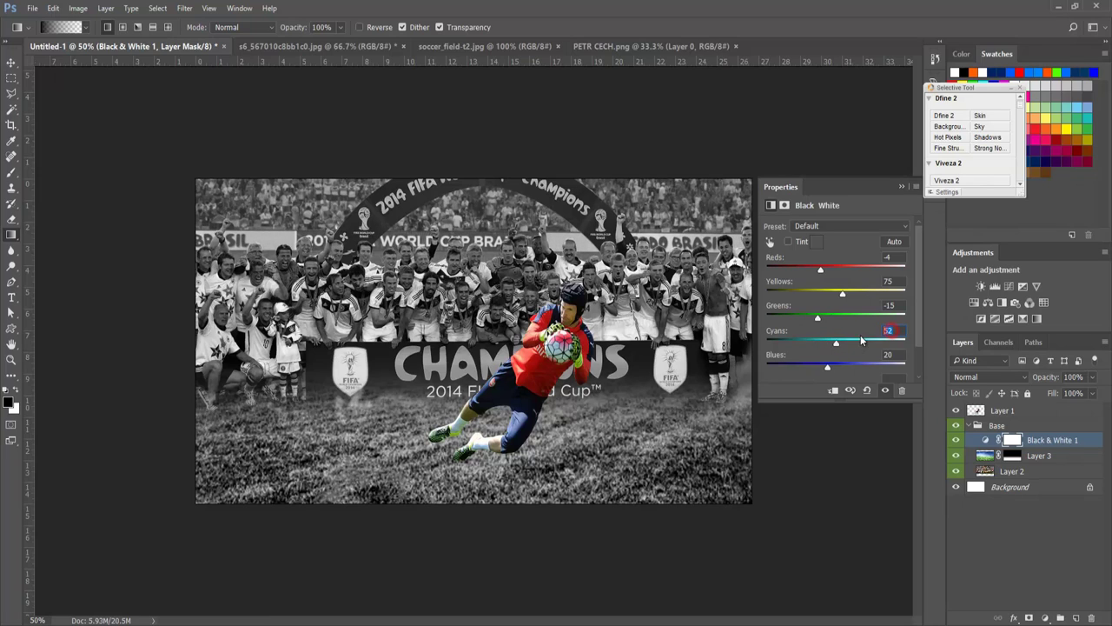
type("60")
left_click_drag(839, 293, 810, 318)
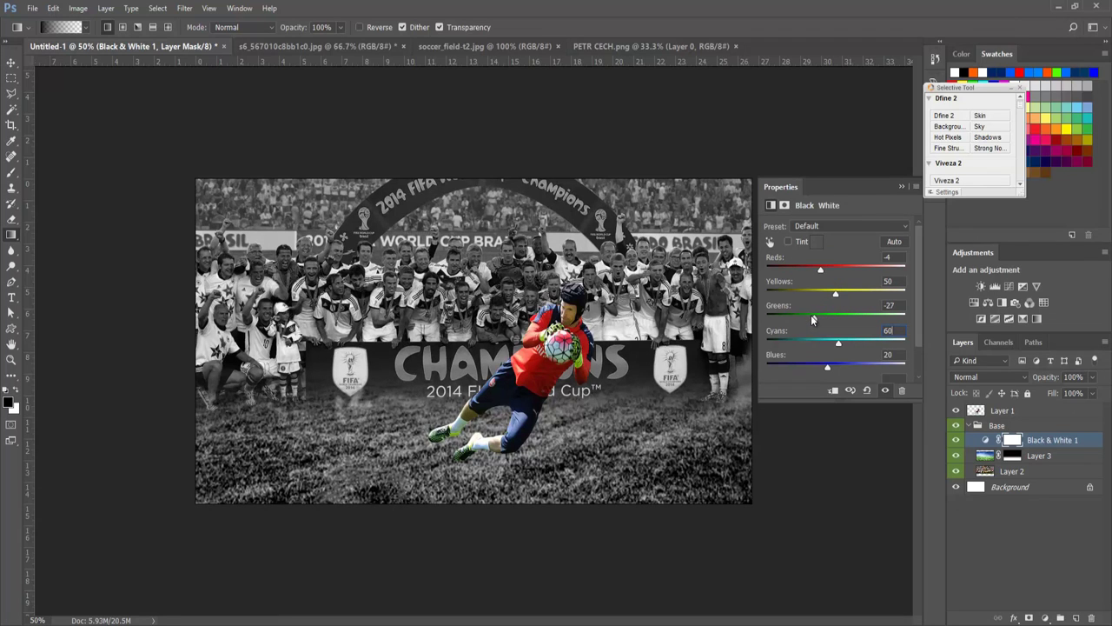
left_click(900, 186)
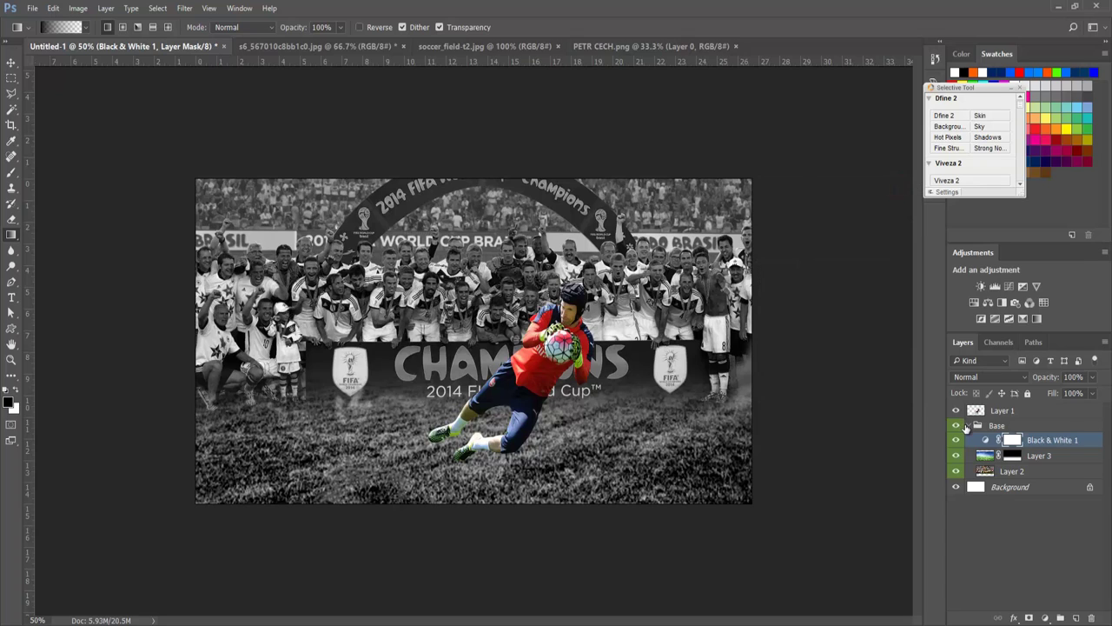
left_click(973, 425)
Step: Duplicate the keeper layer, fill the copy with black, and move it beneath the keeper
left_click(974, 425)
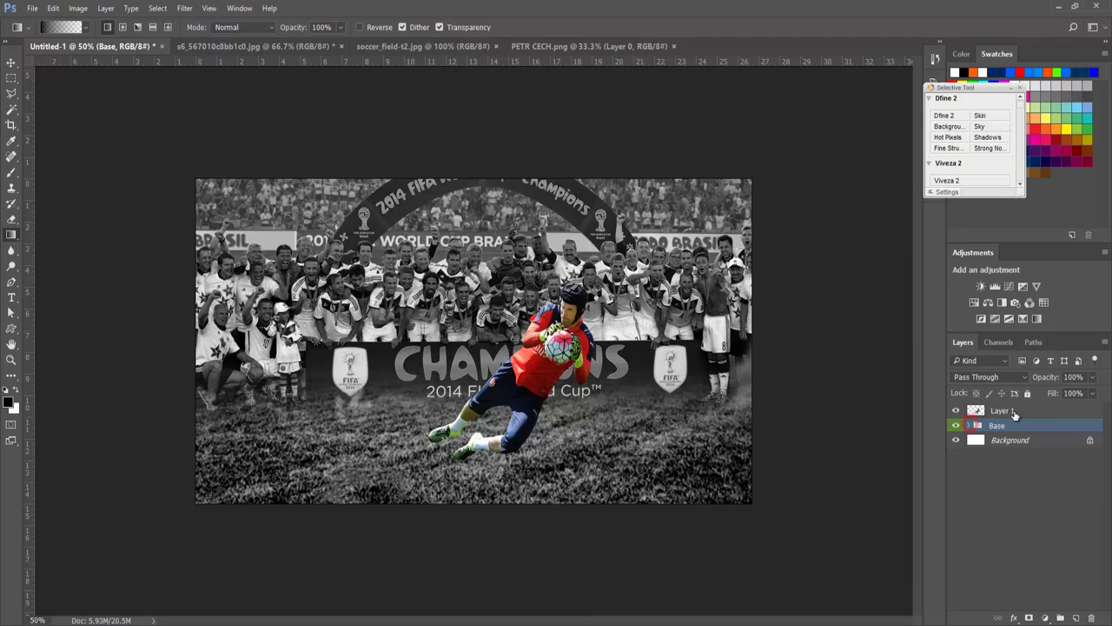
left_click(1014, 412)
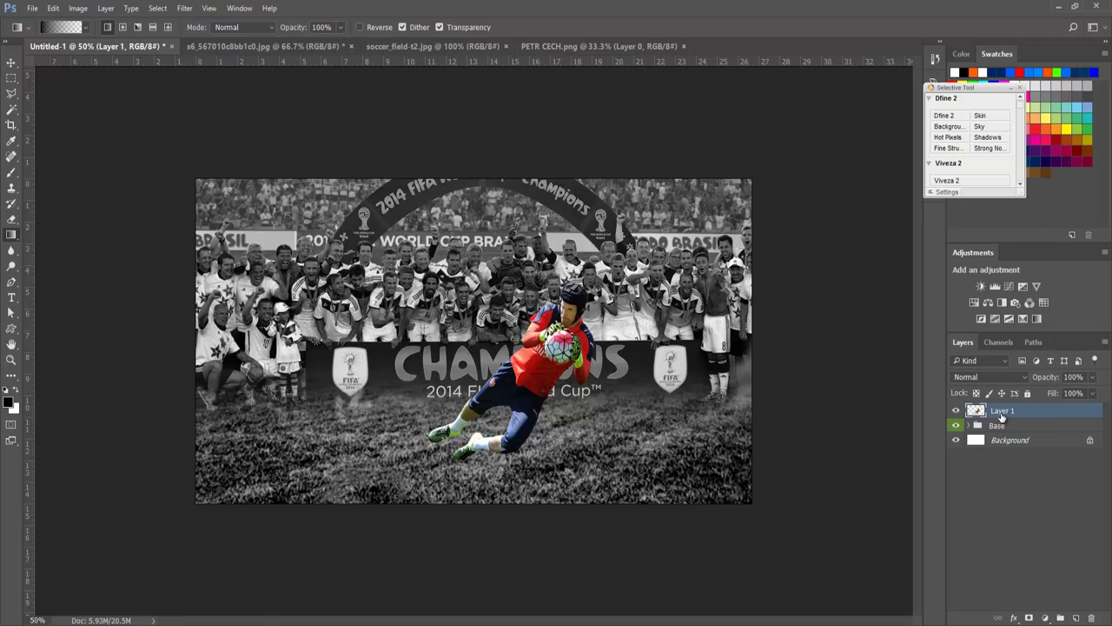
key("ctrl+j")
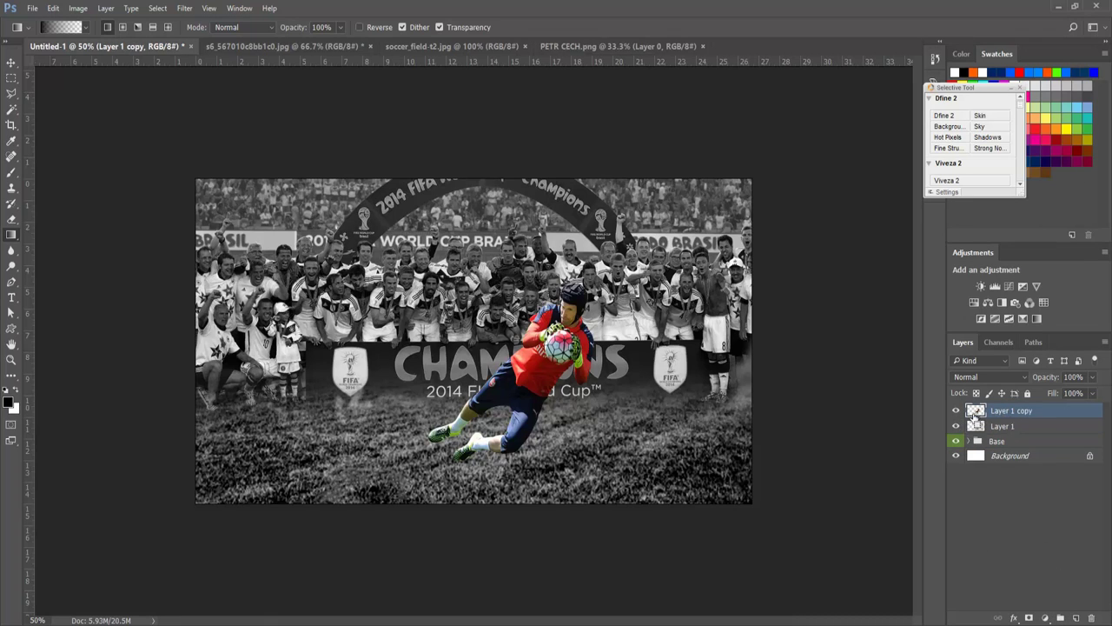
left_click(979, 413, "ctrl")
key("alt+BackSpace")
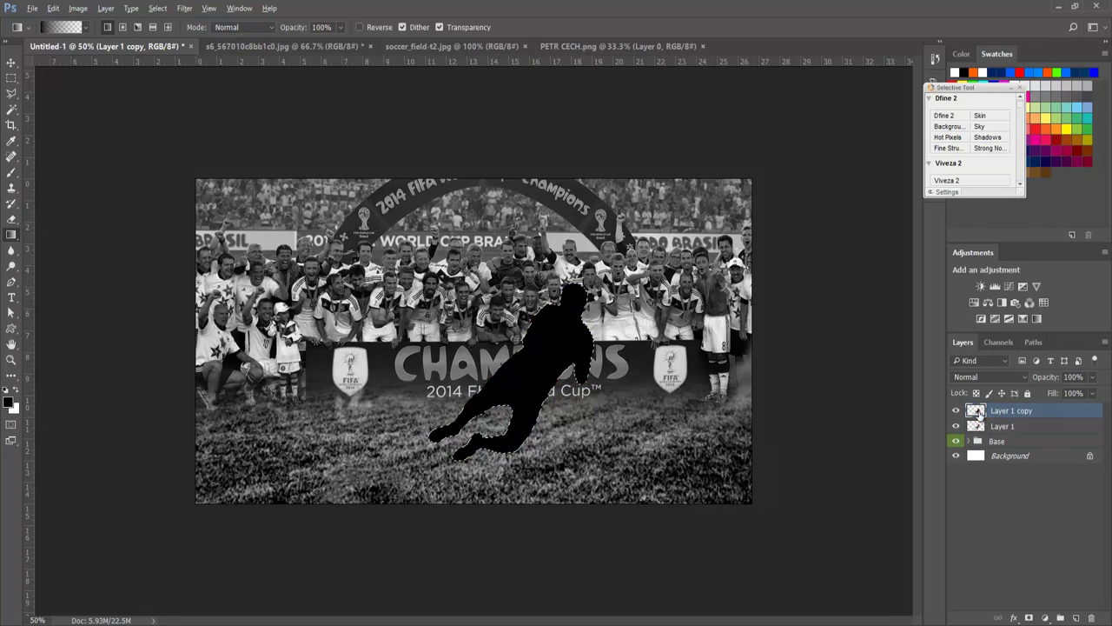
left_click_drag(979, 414, 981, 431)
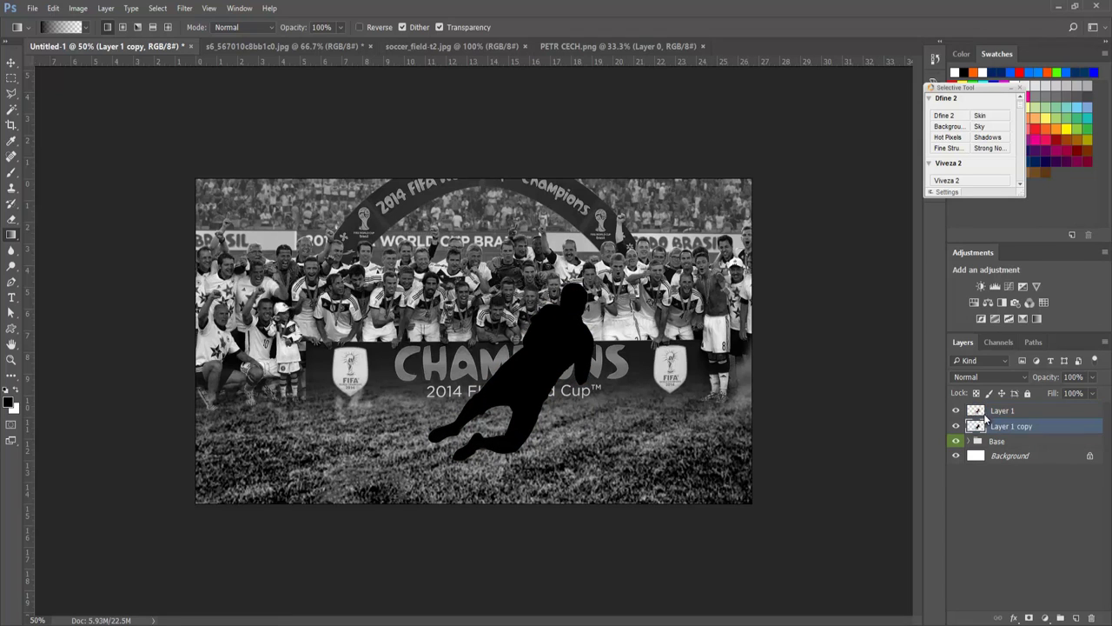
Step: Skew and flatten the black silhouette into a ground shadow in Soft Light at 80% opacity
key("ctrl+t")
left_click_drag(597, 285, 608, 392)
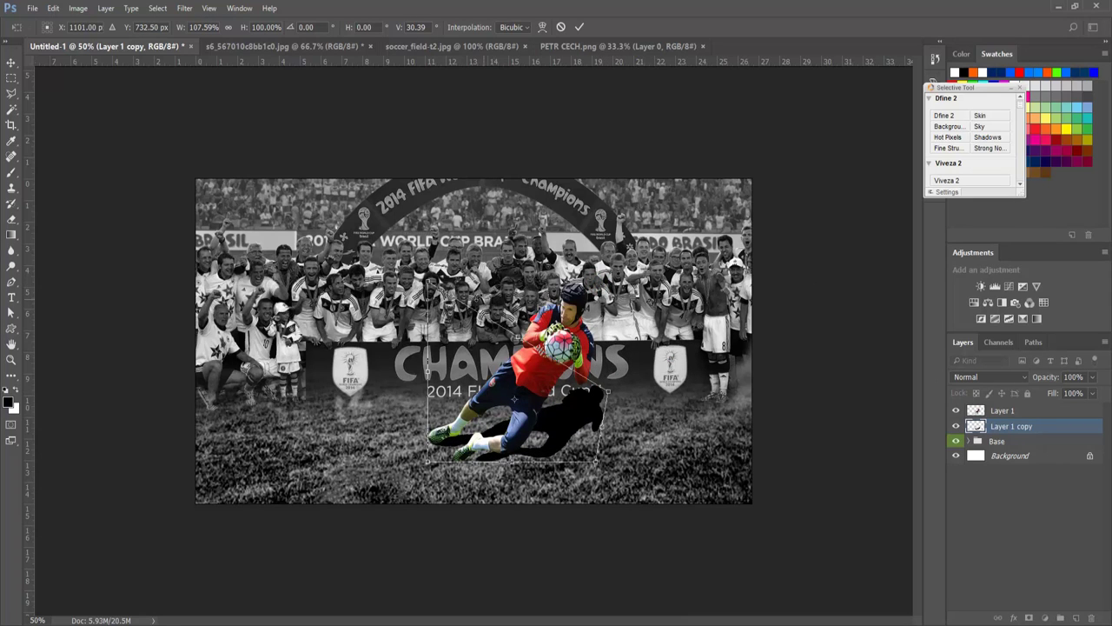
left_click_drag(428, 284, 502, 381)
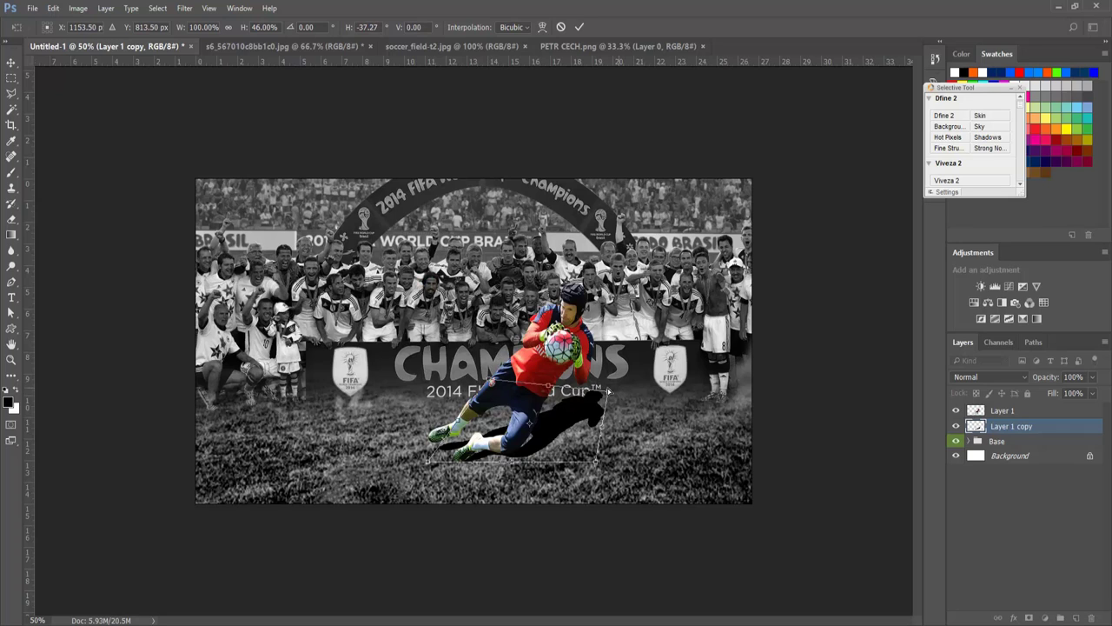
left_click_drag(608, 393, 616, 390)
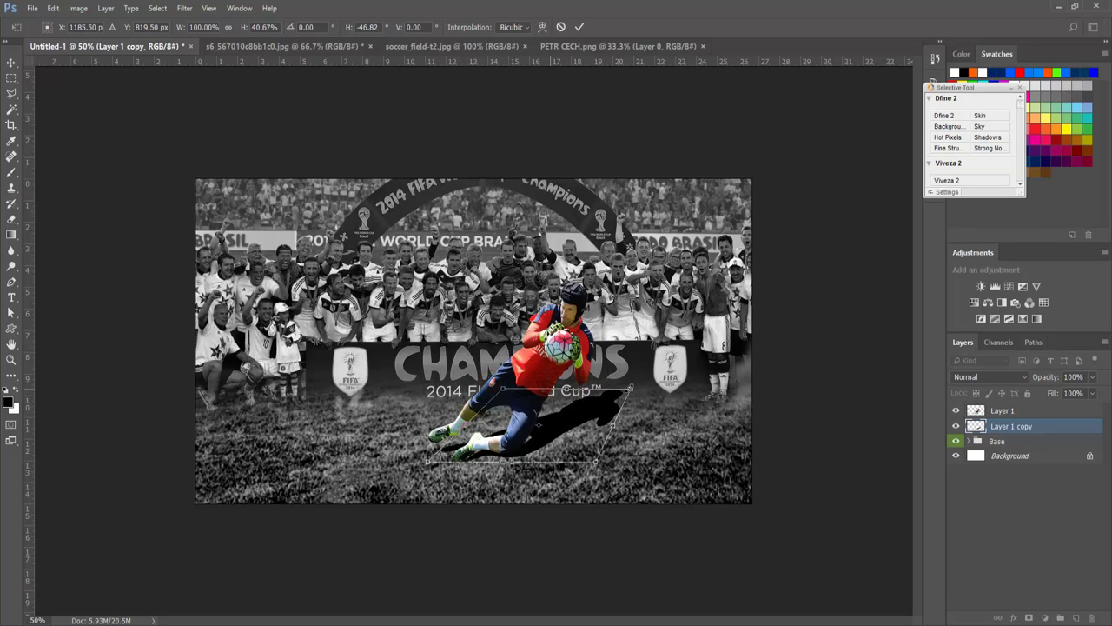
key("Return")
left_click(991, 377)
left_click(978, 235)
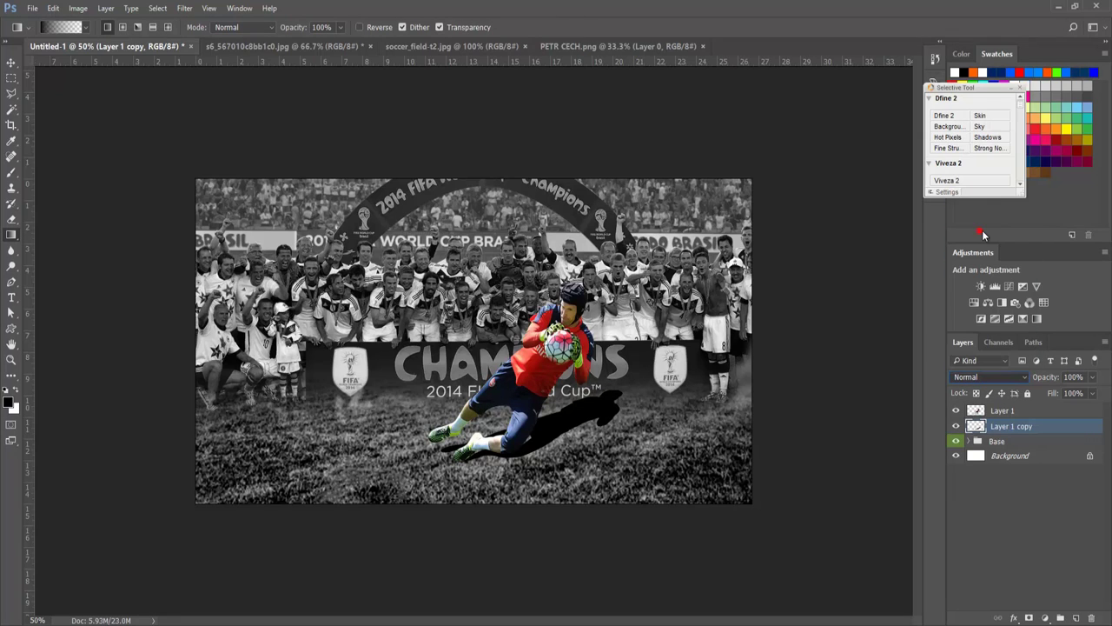
left_click_drag(1053, 378, 1034, 377)
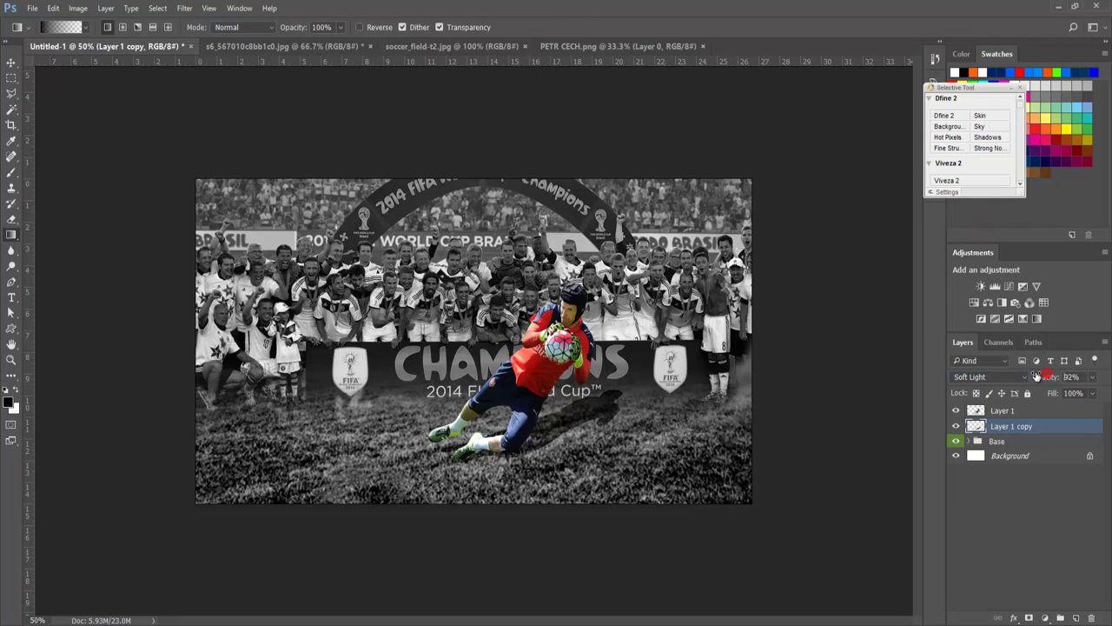
Step: Soften the shadow with a 1.8-pixel Gaussian Blur and reselect Layer 1
left_click(184, 8)
mouse_move(253, 140)
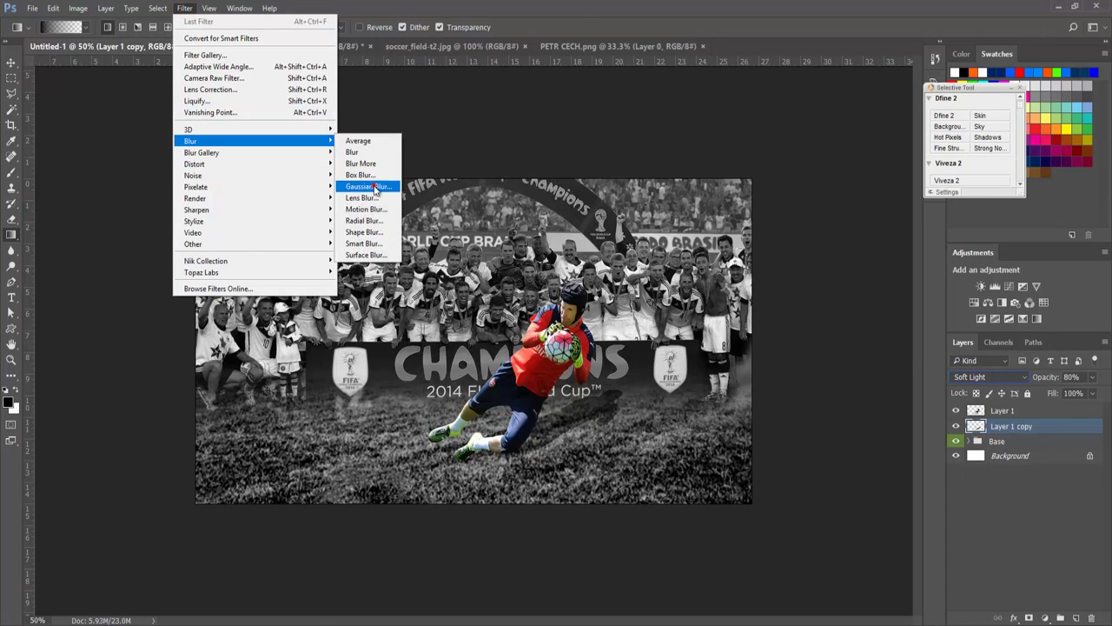
left_click(368, 186)
left_click_drag(860, 350, 829, 350)
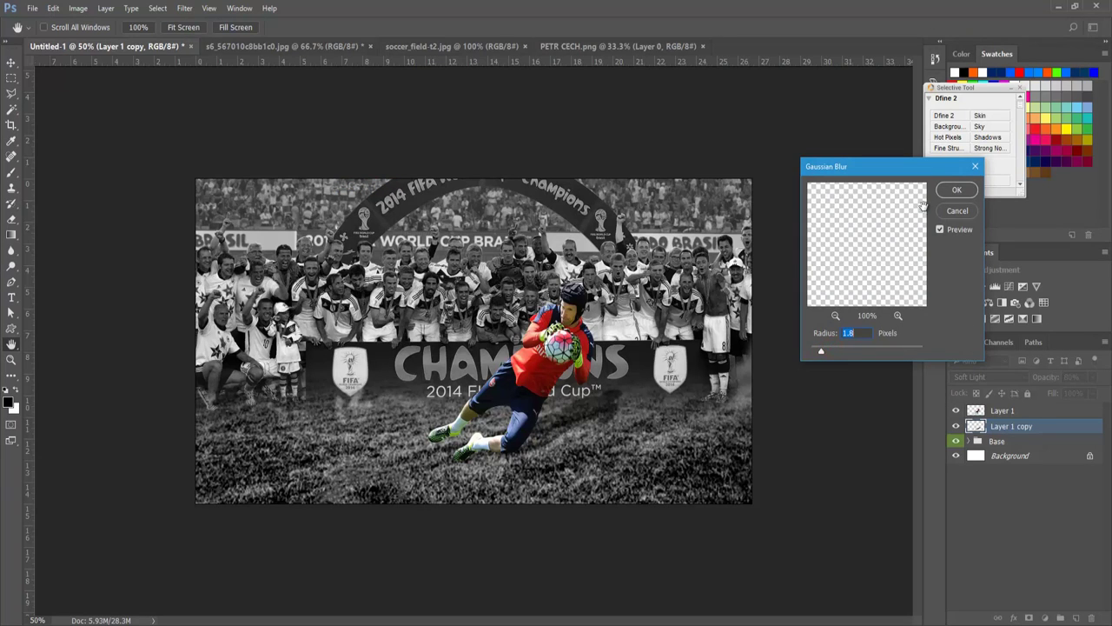
left_click(955, 190)
left_click(12, 62)
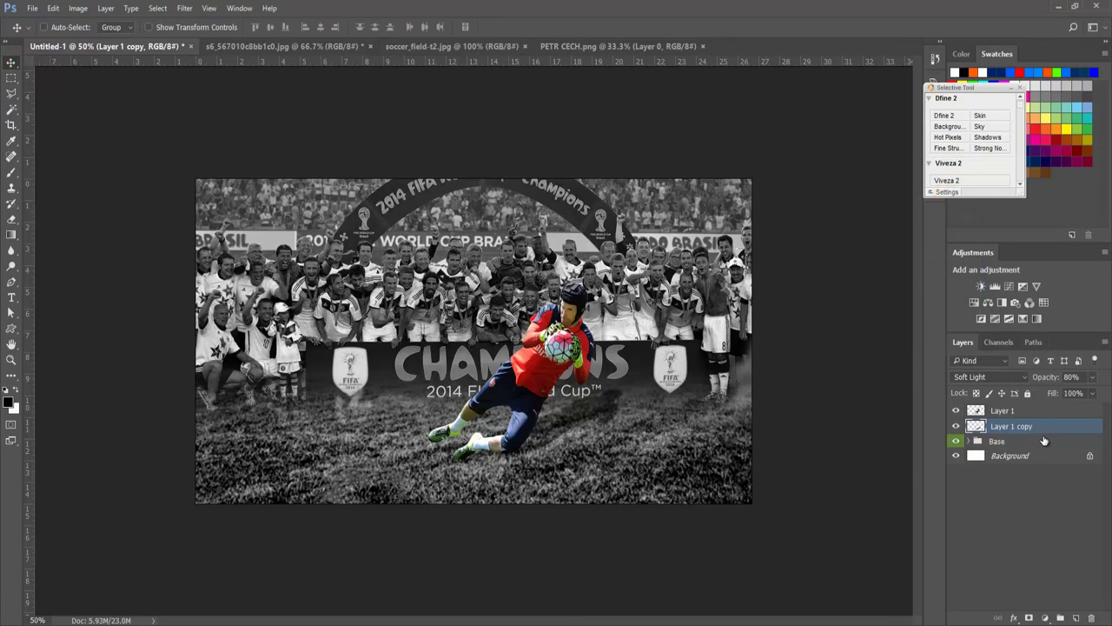
left_click(1040, 413)
left_click(1044, 618)
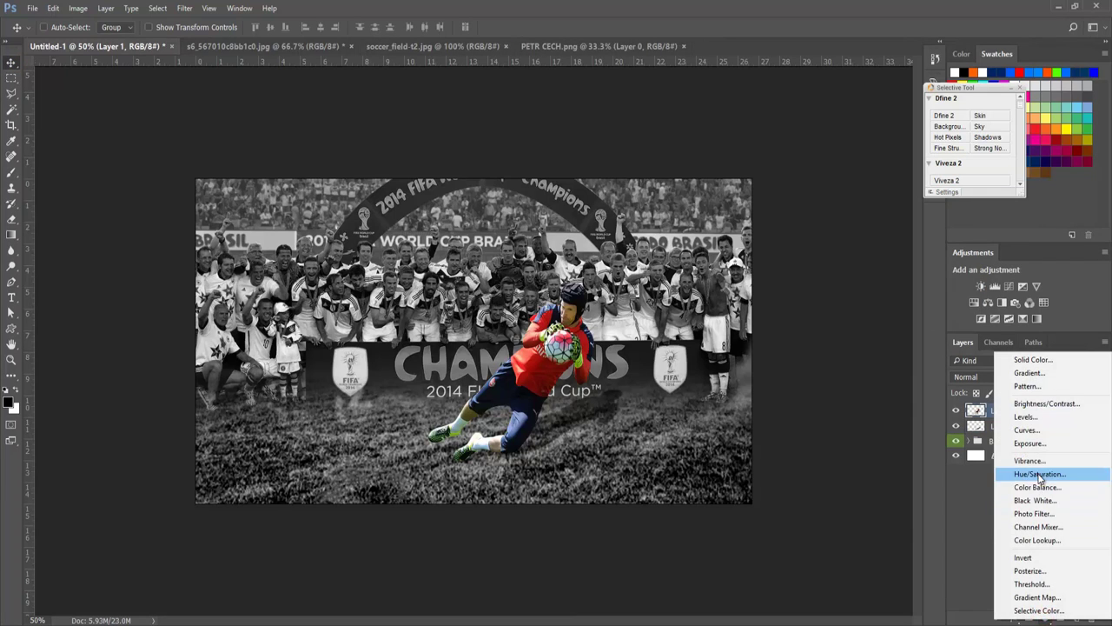
Step: Add a Black & White adjustment clipped to Layer 1 with Reds raised to 65
left_click(1035, 500)
left_click(833, 390)
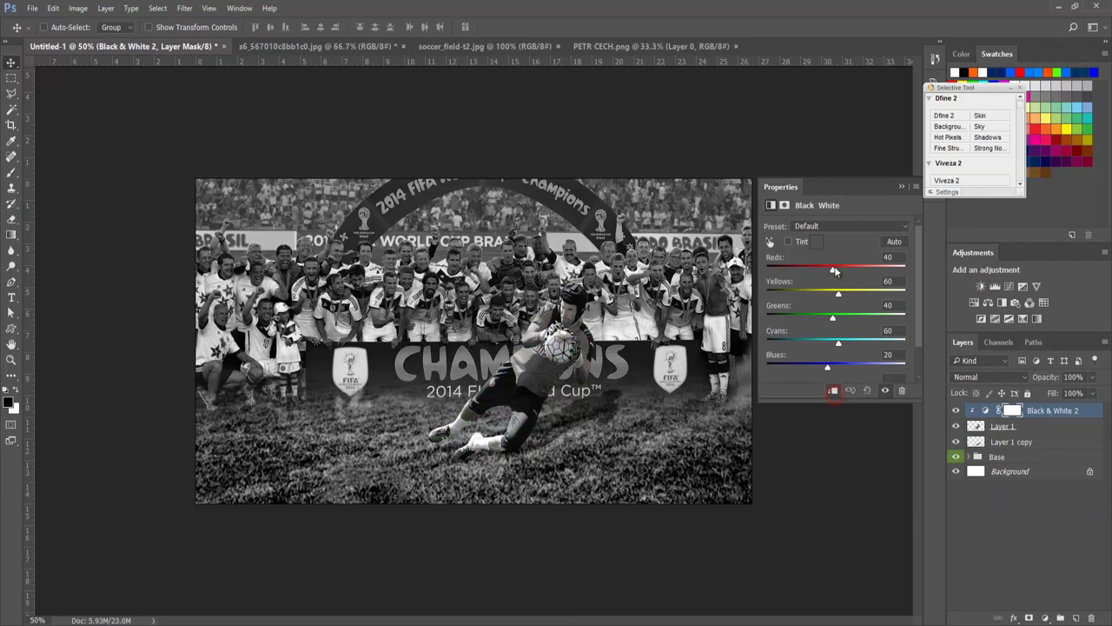
left_click_drag(834, 271, 840, 269)
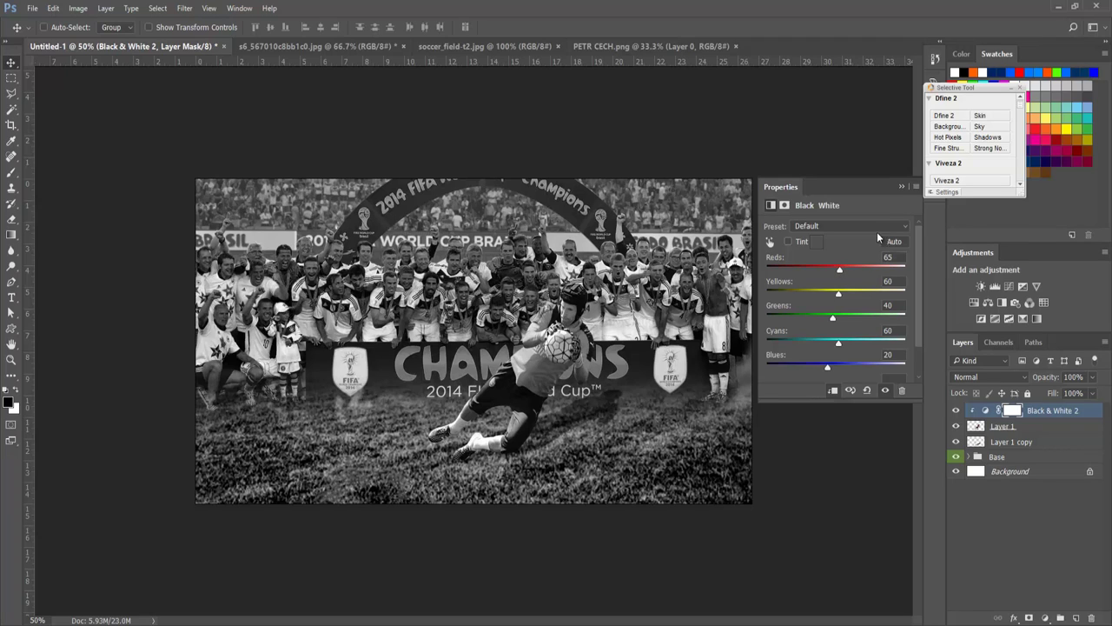
left_click(900, 187)
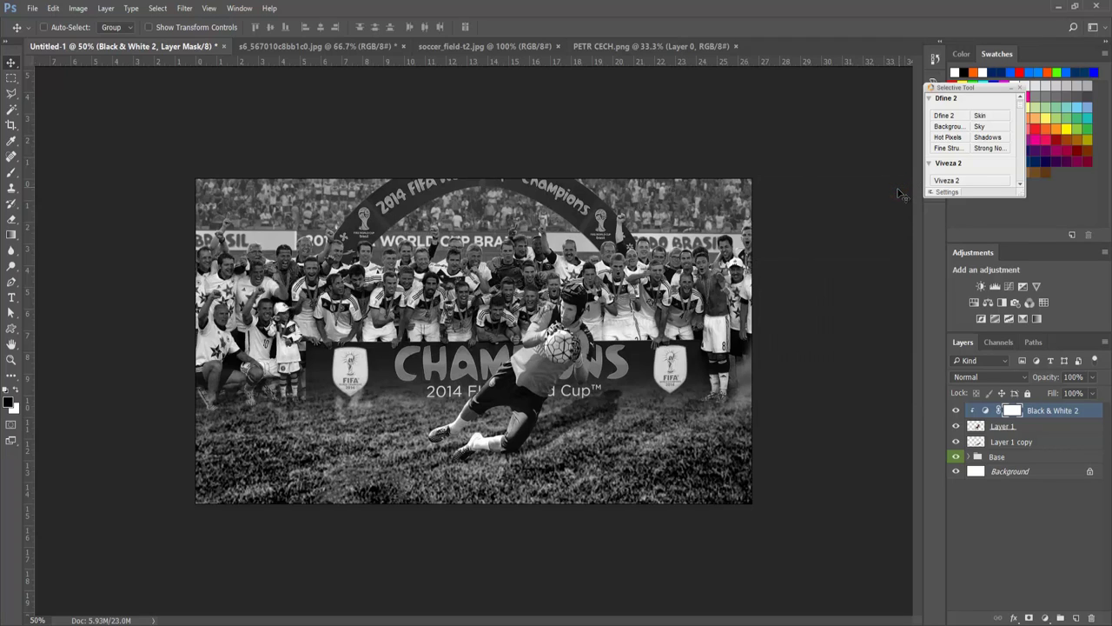
Step: Group the keeper layers and their adjustment into a group named Petr
left_click(1018, 445, "shift")
key("ctrl+g")
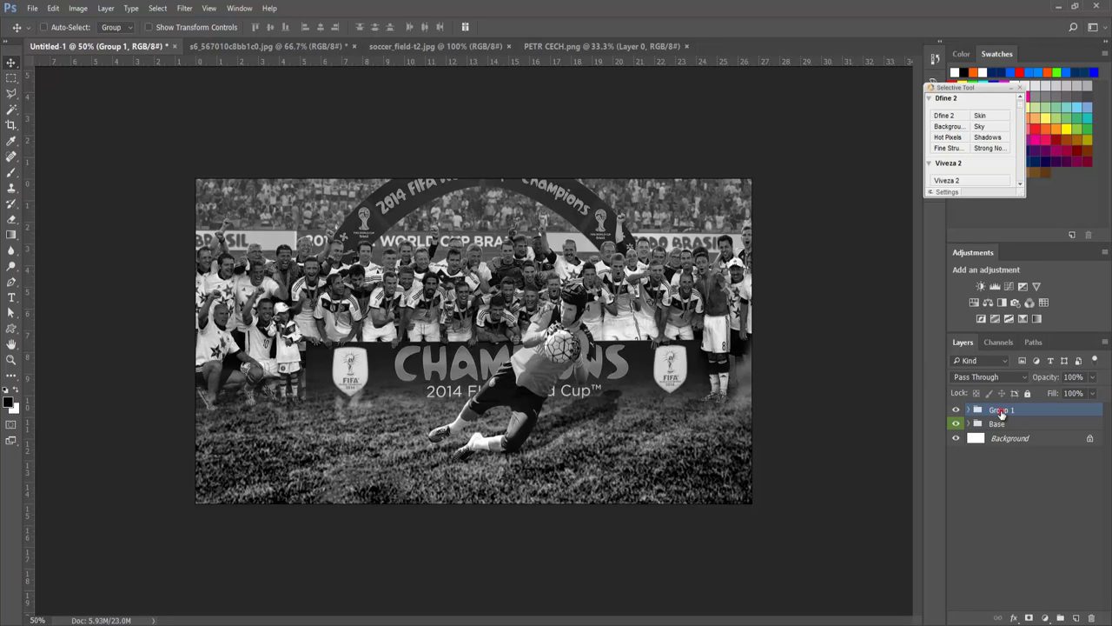
double_click(1001, 410)
type("Petr")
key("Return")
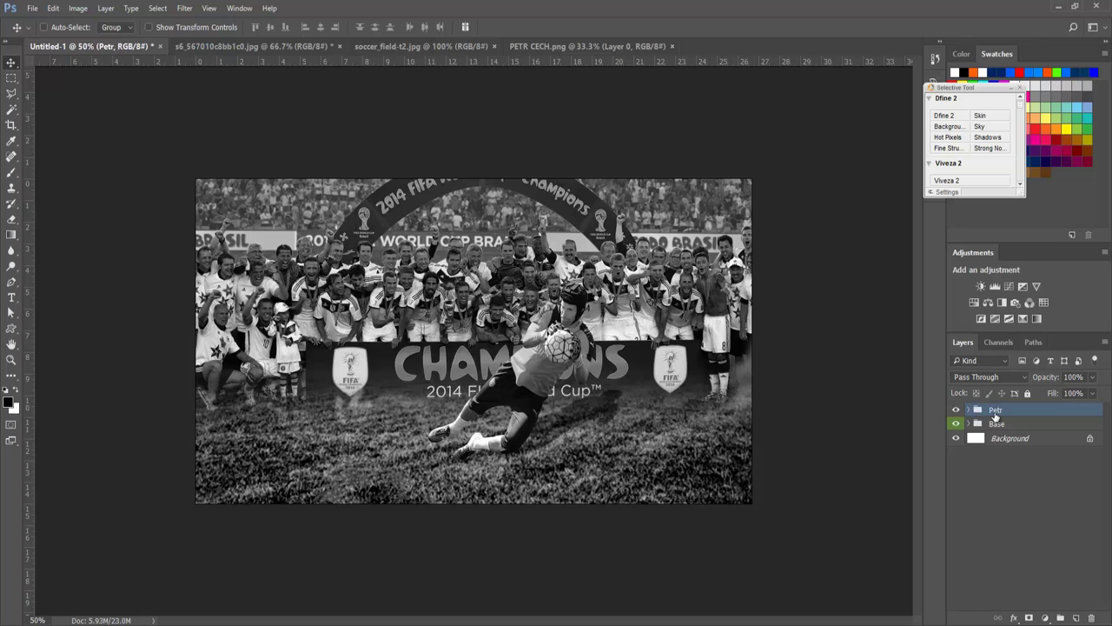
Step: Add a clipped Curves S-curve inside the Petr group to boost the keeper's contrast
left_click(971, 409)
left_click(1051, 430)
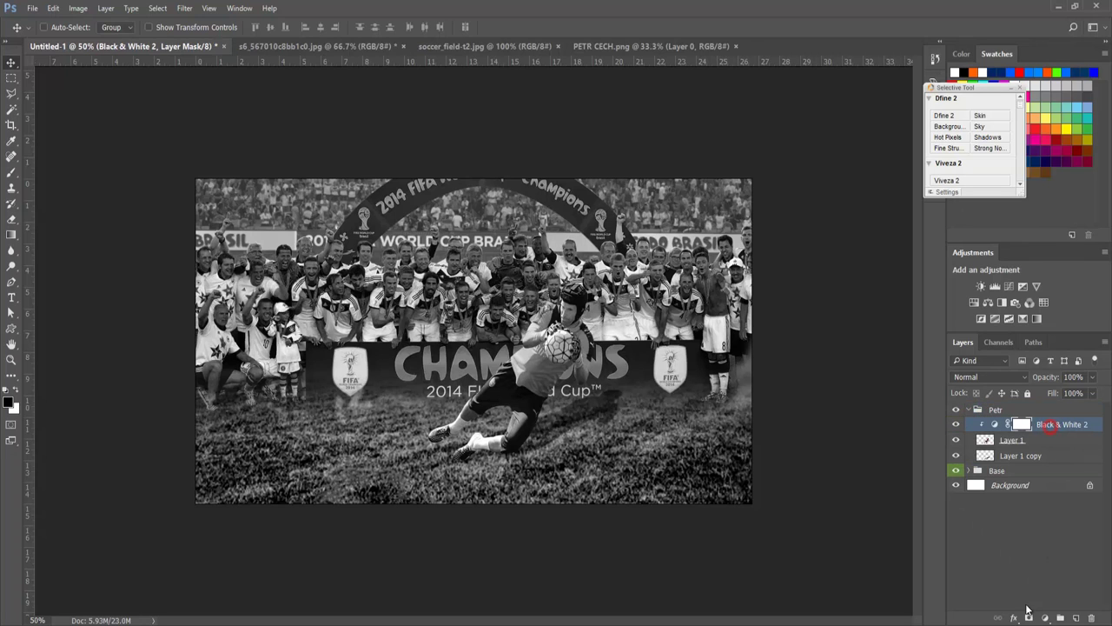
left_click(1047, 617)
left_click(1031, 425)
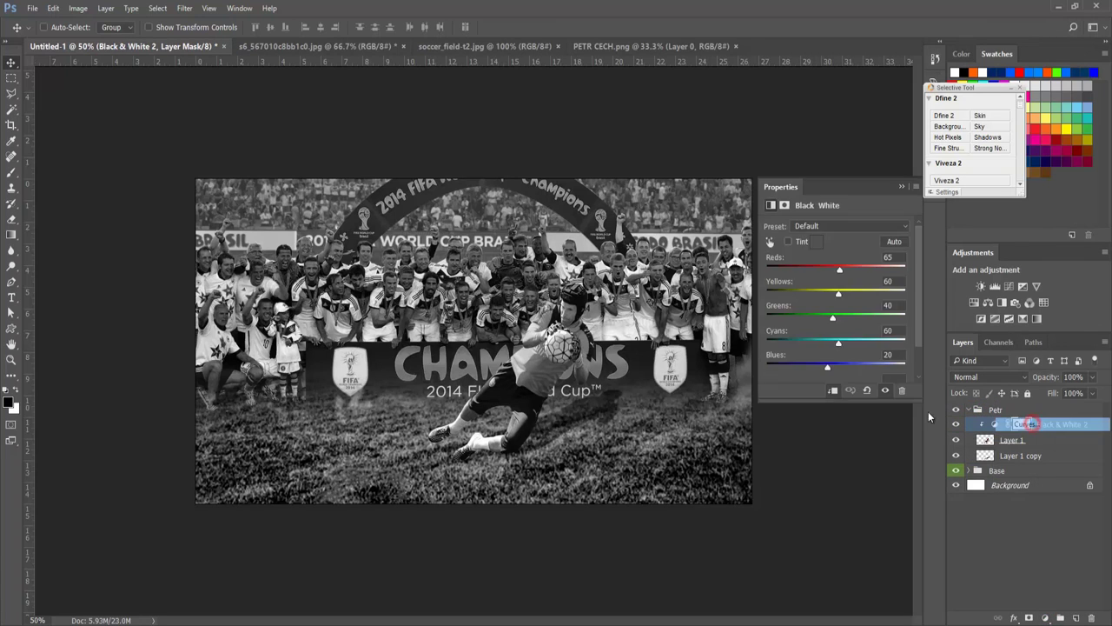
left_click(834, 390)
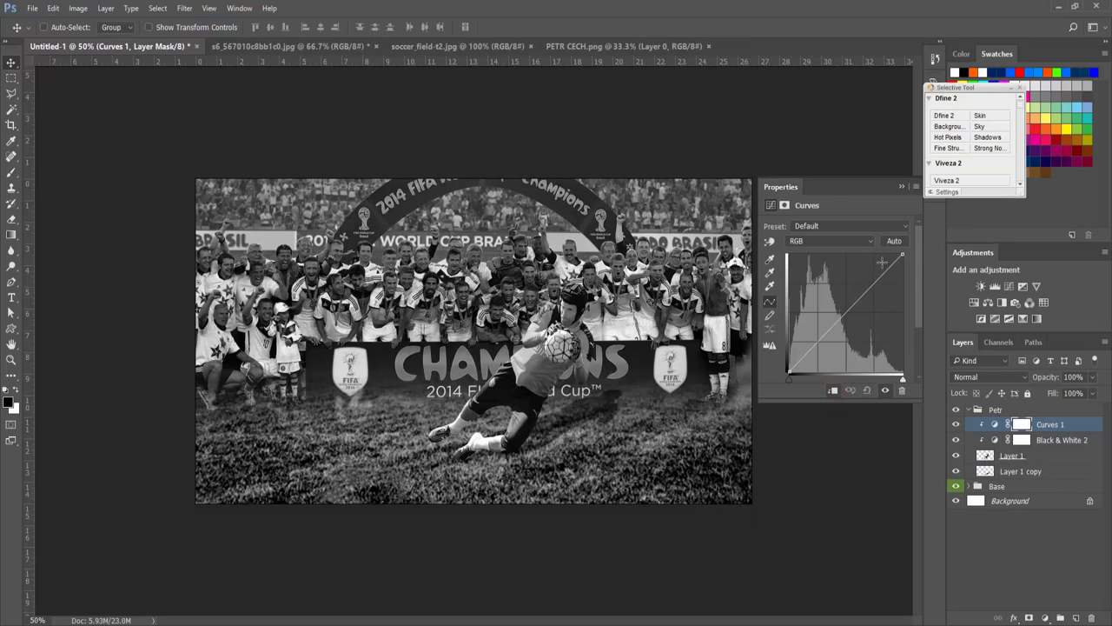
left_click_drag(868, 287, 874, 286)
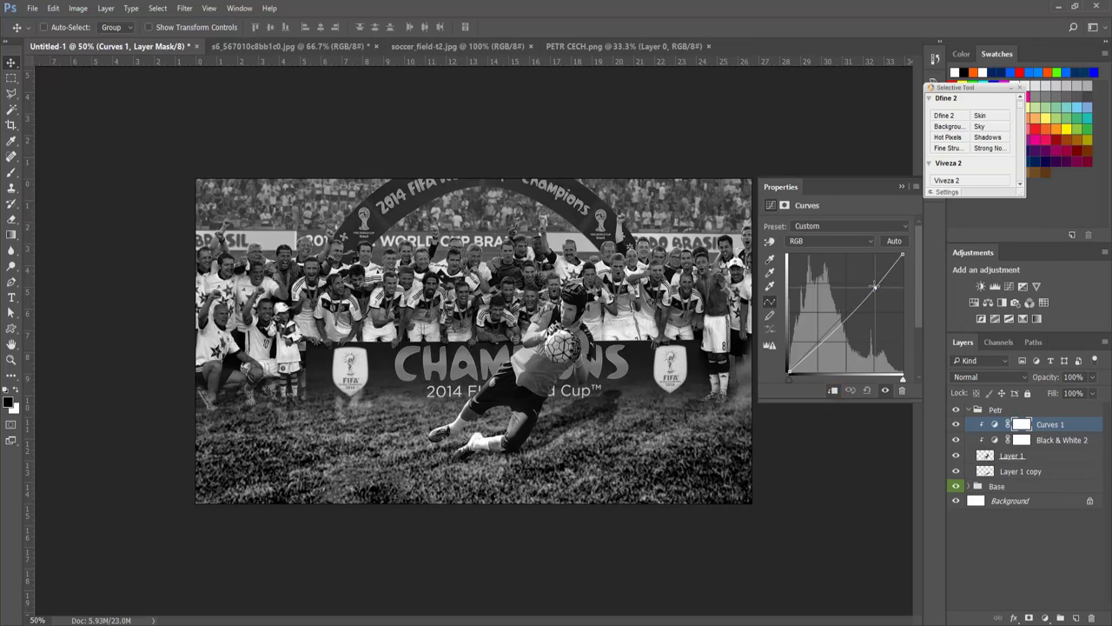
left_click_drag(808, 350, 810, 349)
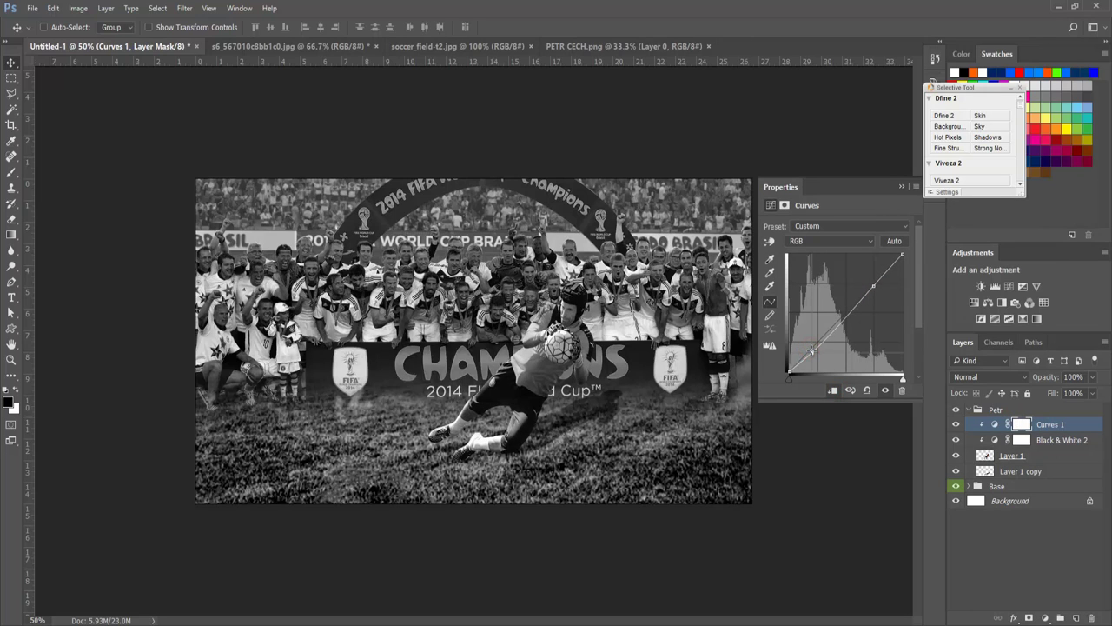
left_click(900, 187)
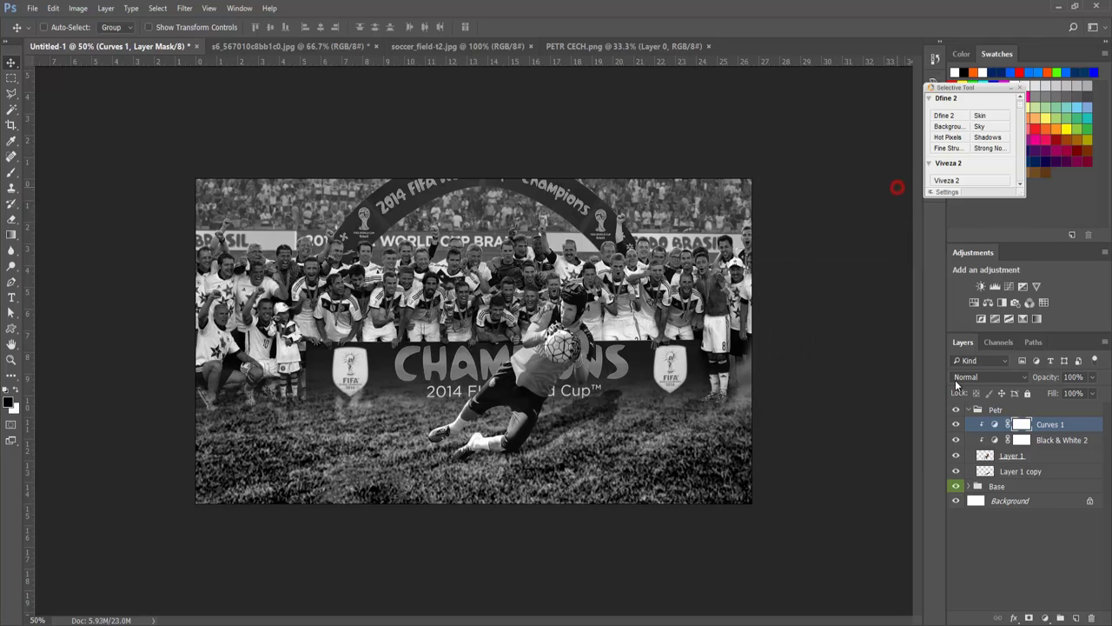
left_click(975, 414)
left_click(972, 410)
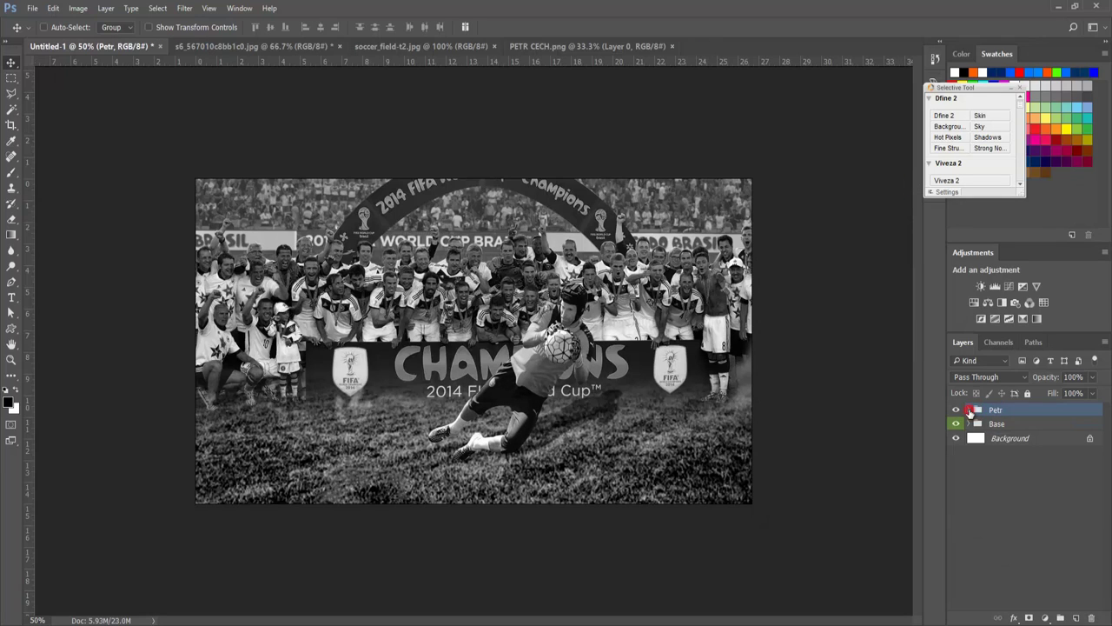
left_click(1045, 618)
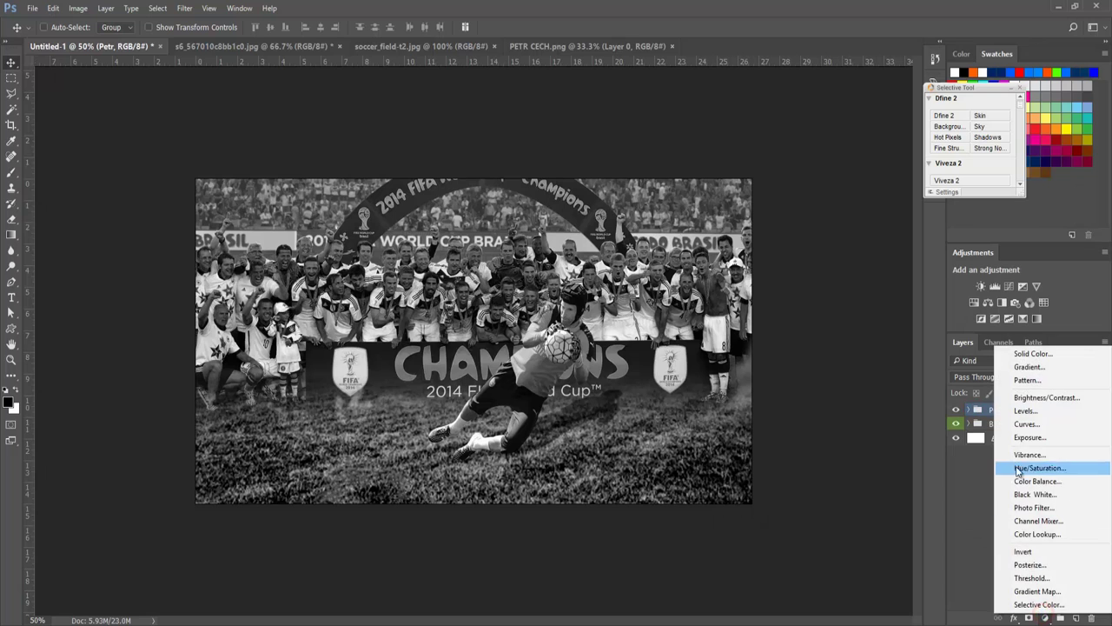
Step: Add a top-level Curves 2 with lowered whites and shadow and midtone points for an S-curve
left_click(1017, 434)
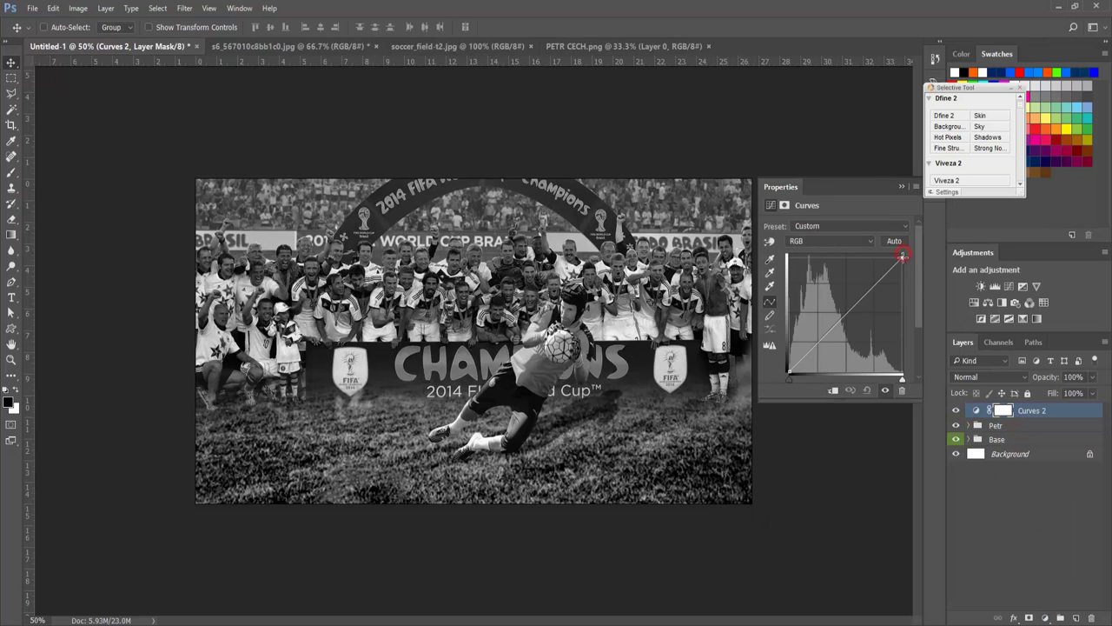
left_click_drag(902, 255, 874, 287)
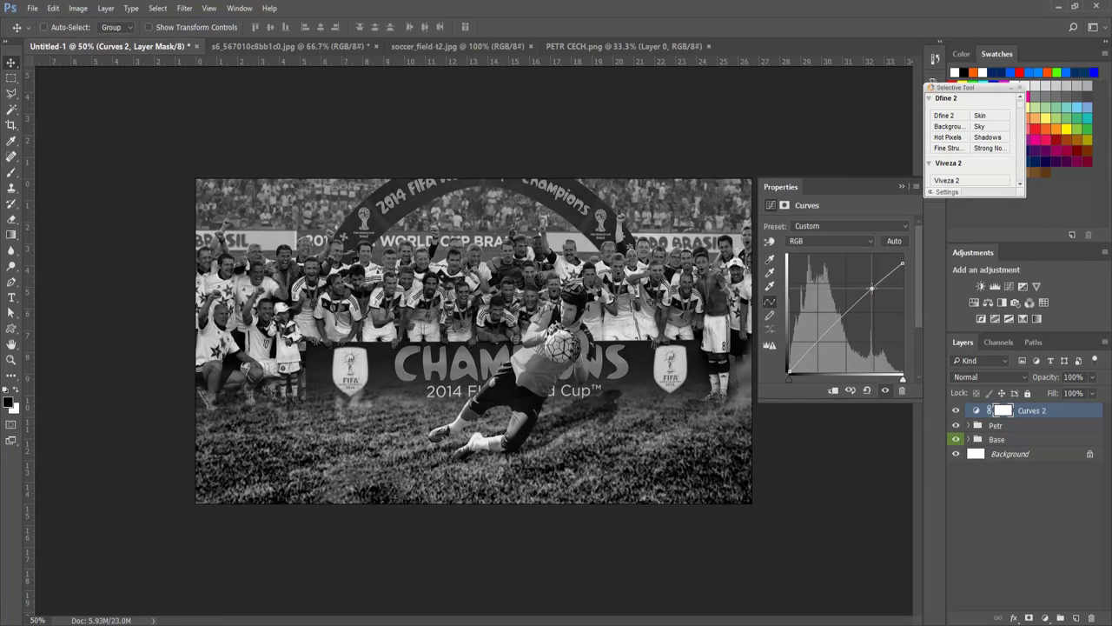
left_click_drag(800, 361, 802, 358)
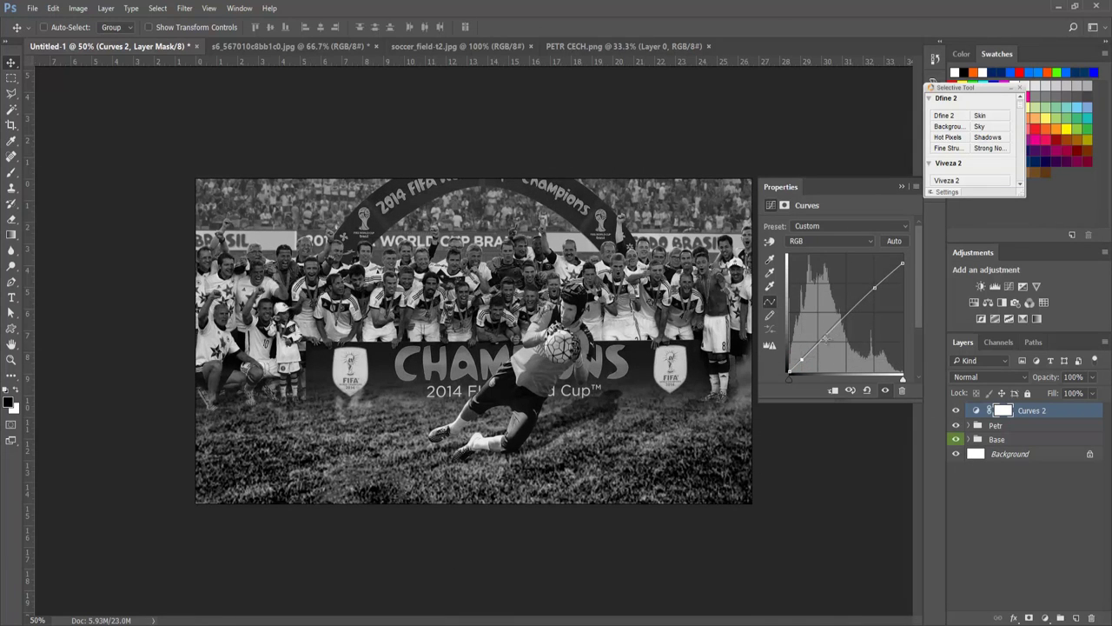
left_click_drag(848, 315, 847, 311)
left_click(901, 187)
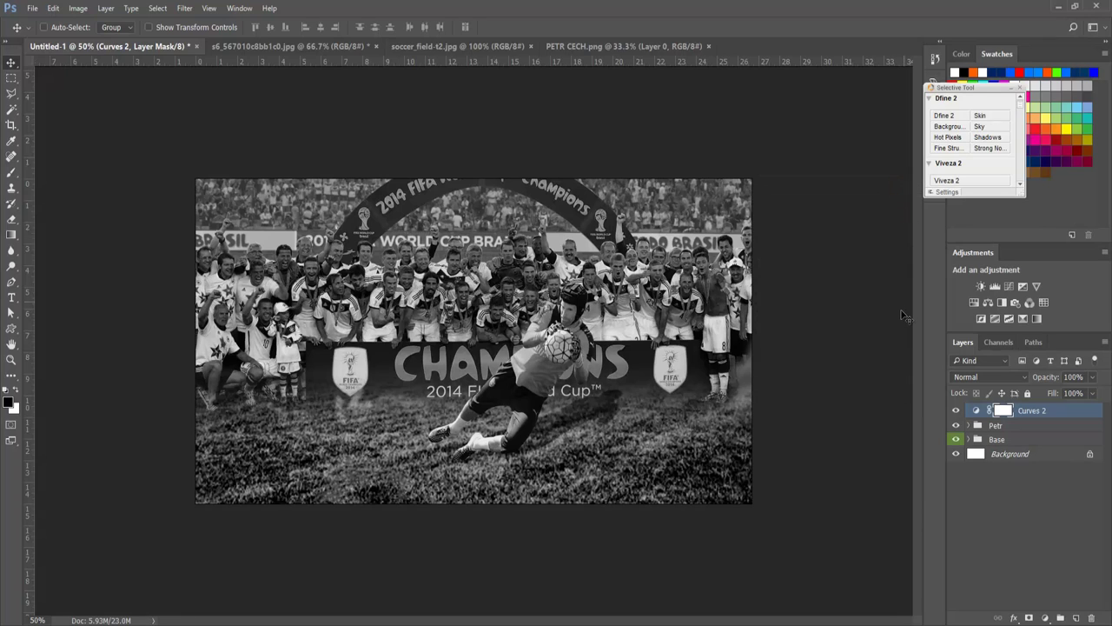
left_click(1077, 618)
key("ctrl+z")
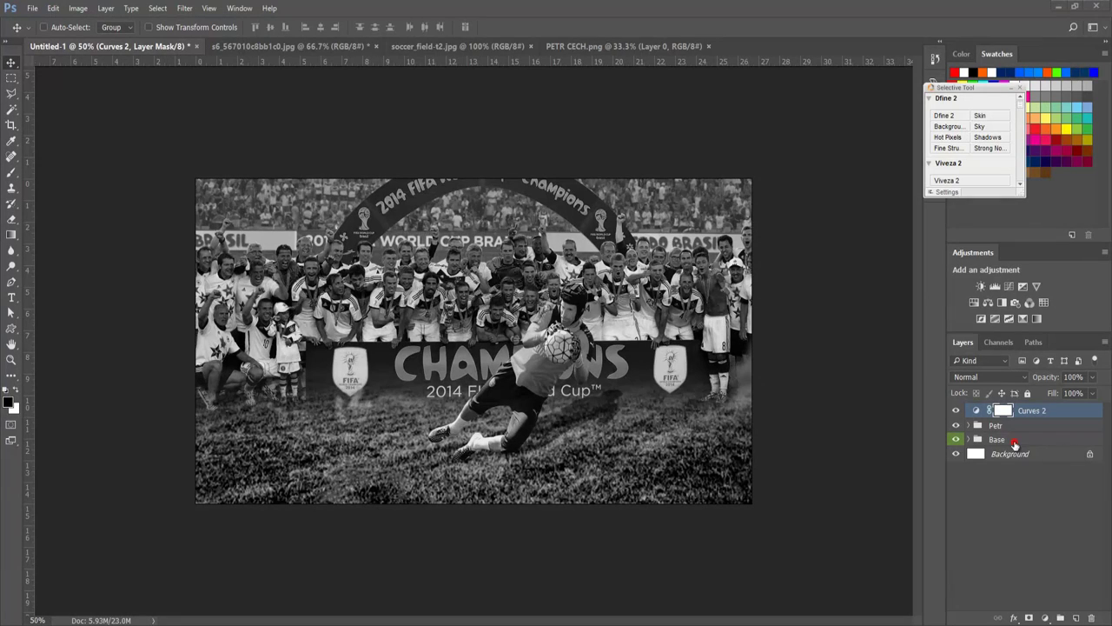
left_click(1014, 442)
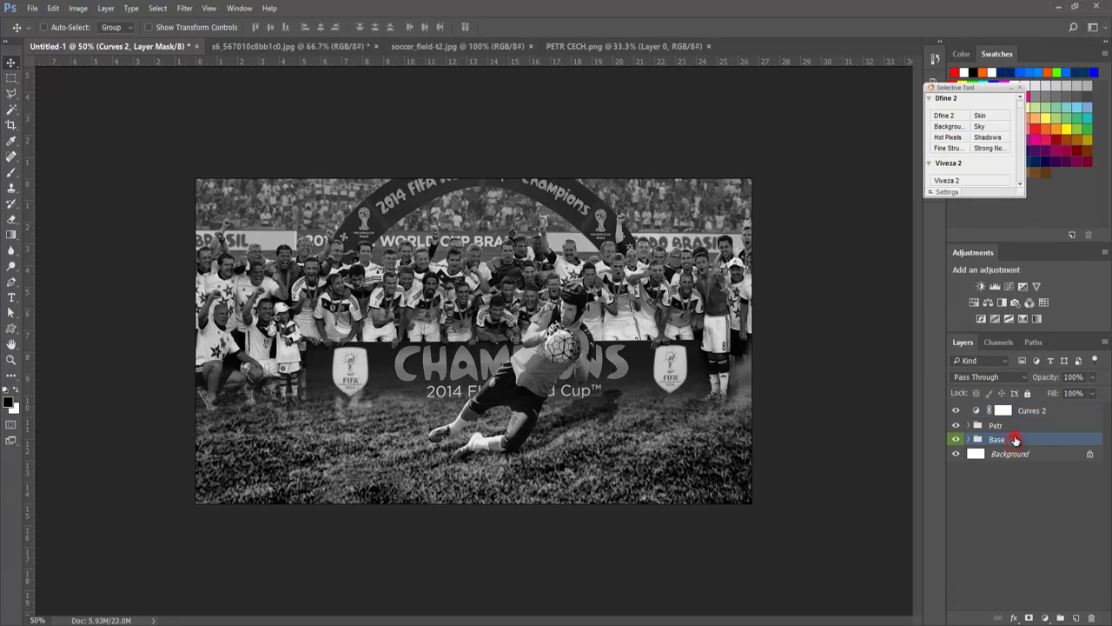
Step: Add black-filled Layer 4 above Base at 43% opacity, with an empty Layer 5 above it
left_click(1077, 617)
key("shift+F5")
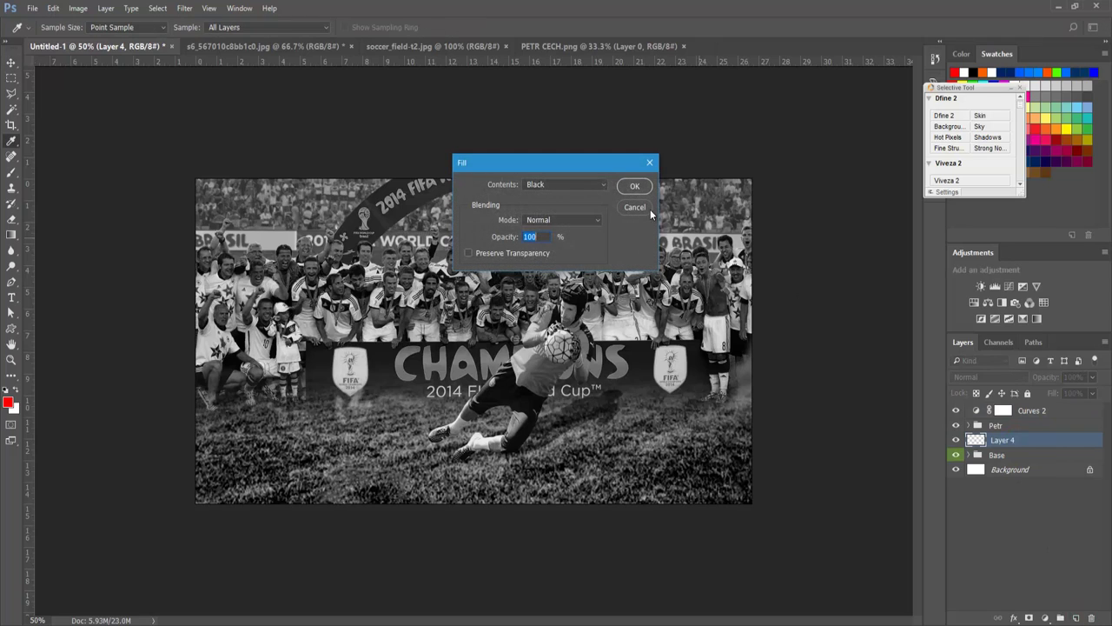
left_click(559, 183)
left_click(533, 267)
left_click(631, 186)
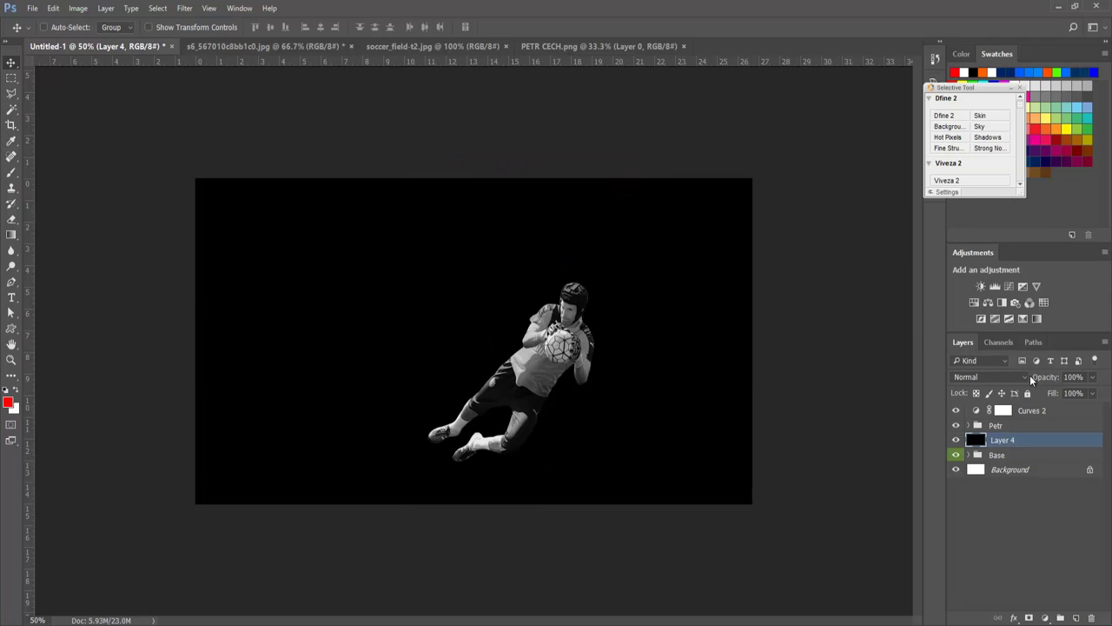
left_click_drag(1055, 378, 1021, 375)
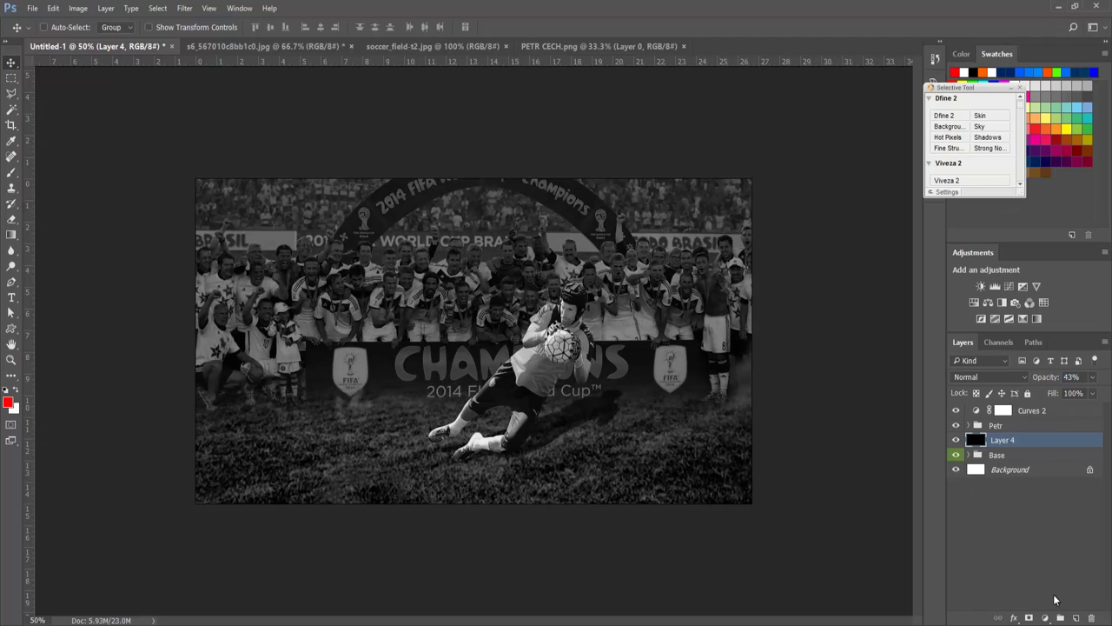
left_click(1077, 618)
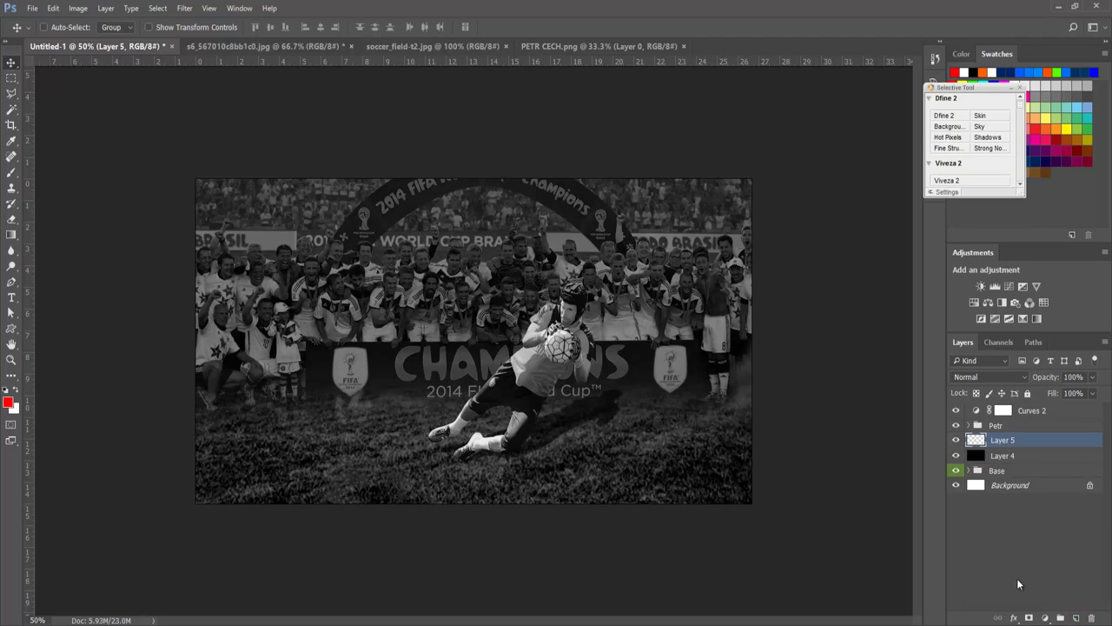
Step: Fill a wide red band on Layer 5 and rotate it diagonally, extending it to the left edge
key("m")
left_click_drag(193, 297, 781, 400)
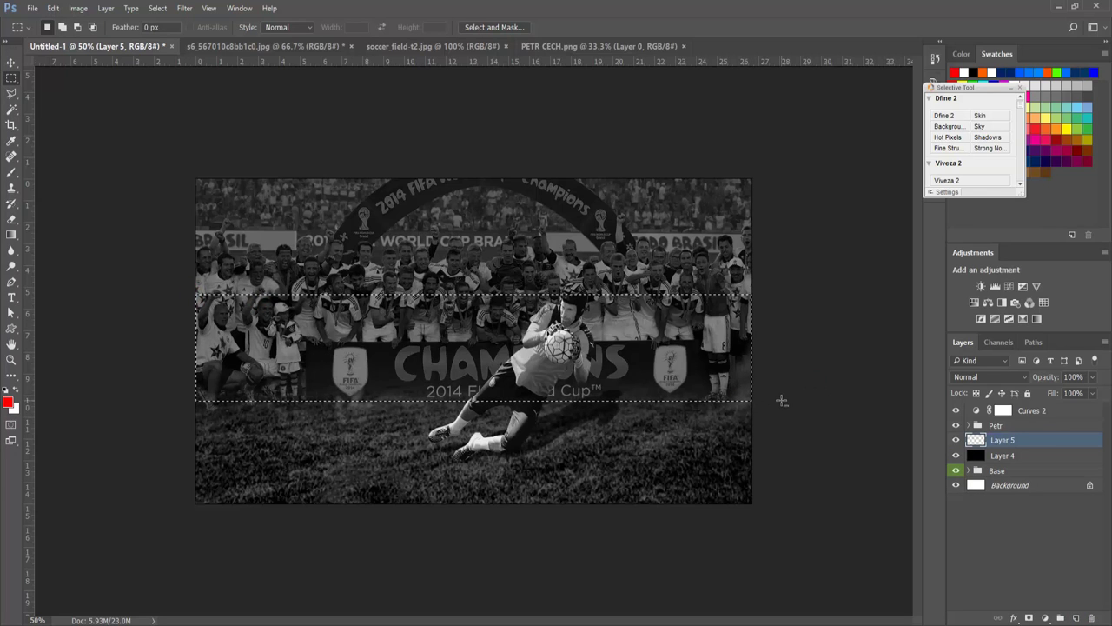
key("alt+BackSpace")
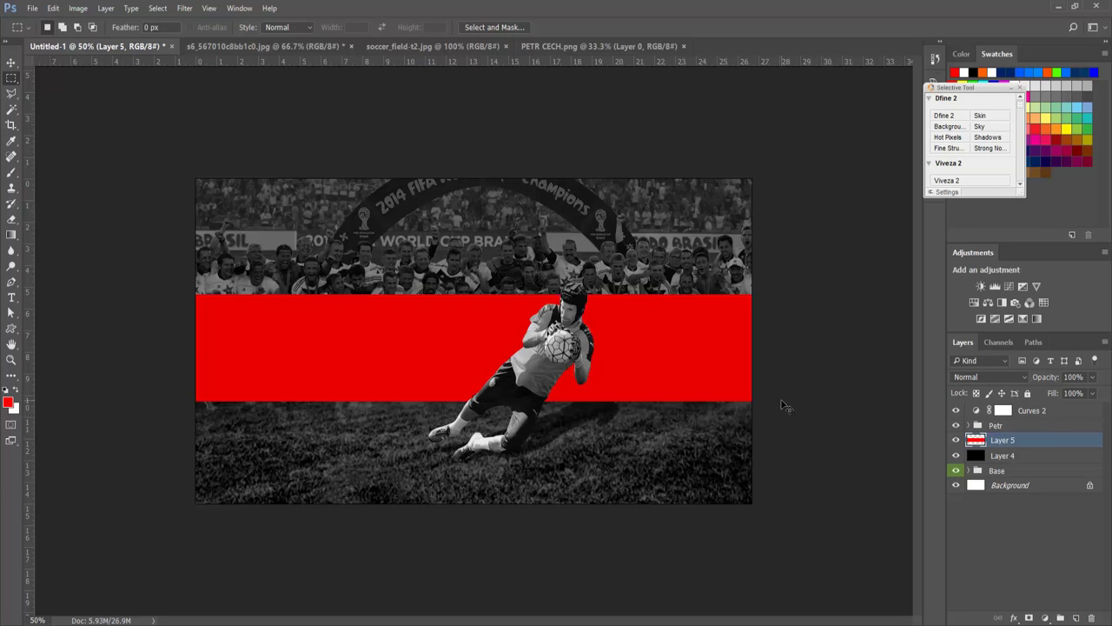
key("ctrl+t")
mouse_move(782, 405)
left_mouse_down()
mouse_move(738, 174)
mouse_move(750, 164)
left_mouse_up()
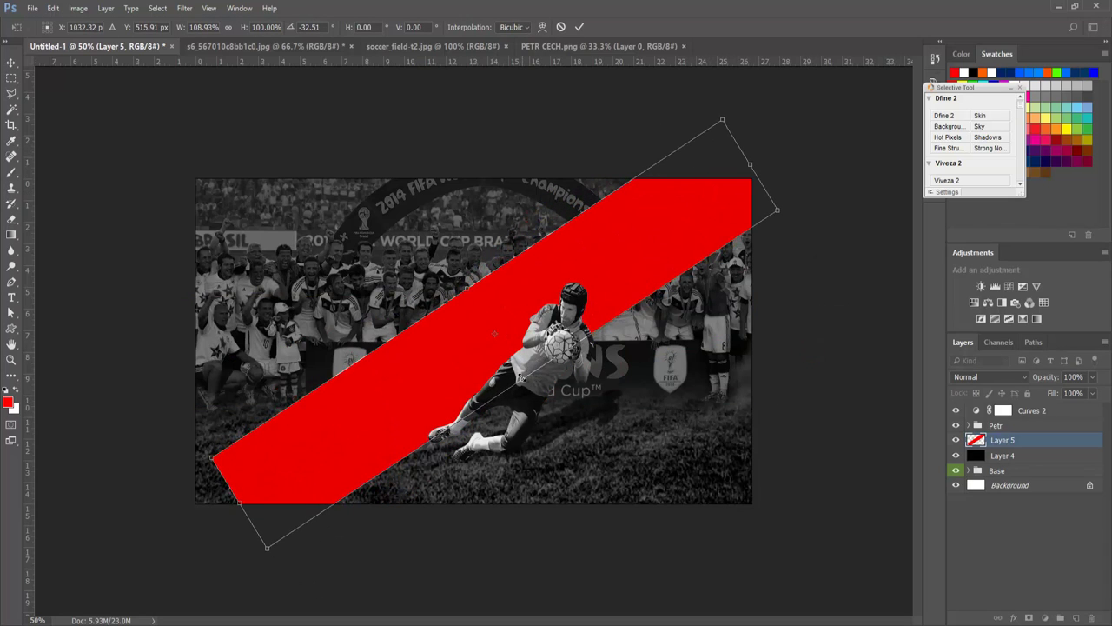
left_click_drag(521, 379, 524, 383)
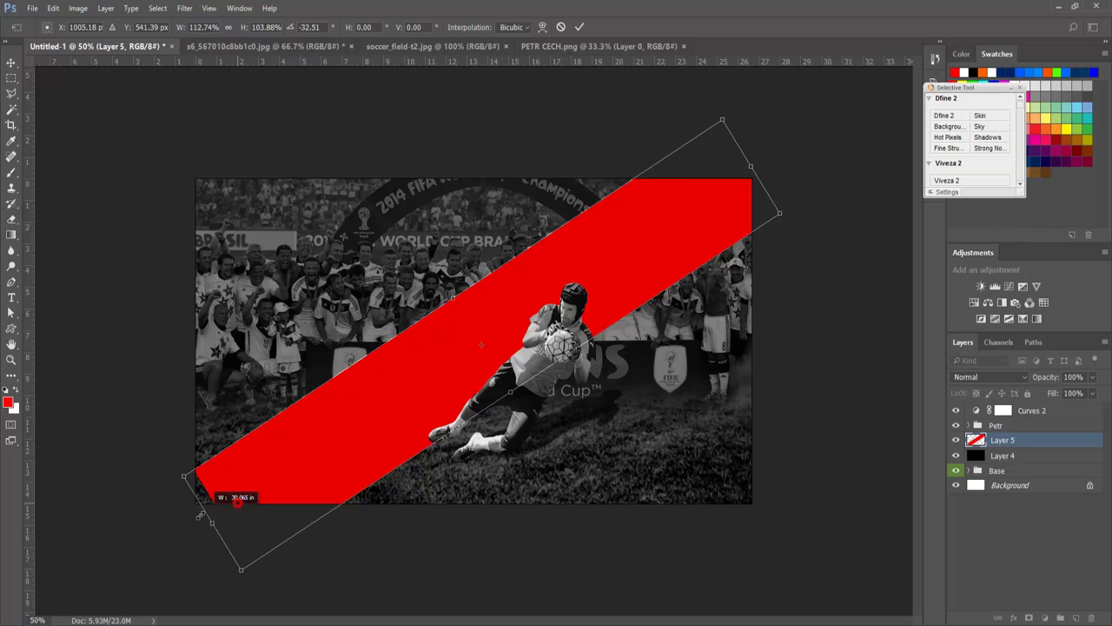
left_click_drag(228, 503, 201, 511)
key("Return")
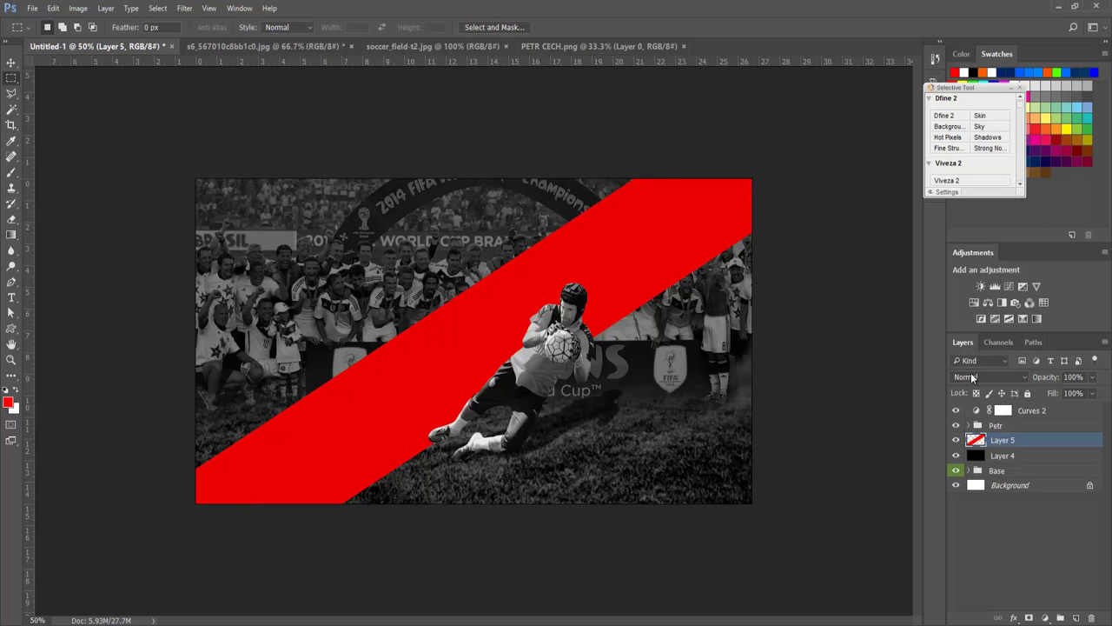
Step: Set the band to Soft Light and raise two copies above Petr and Curves 2
left_click(971, 376)
left_click(974, 233)
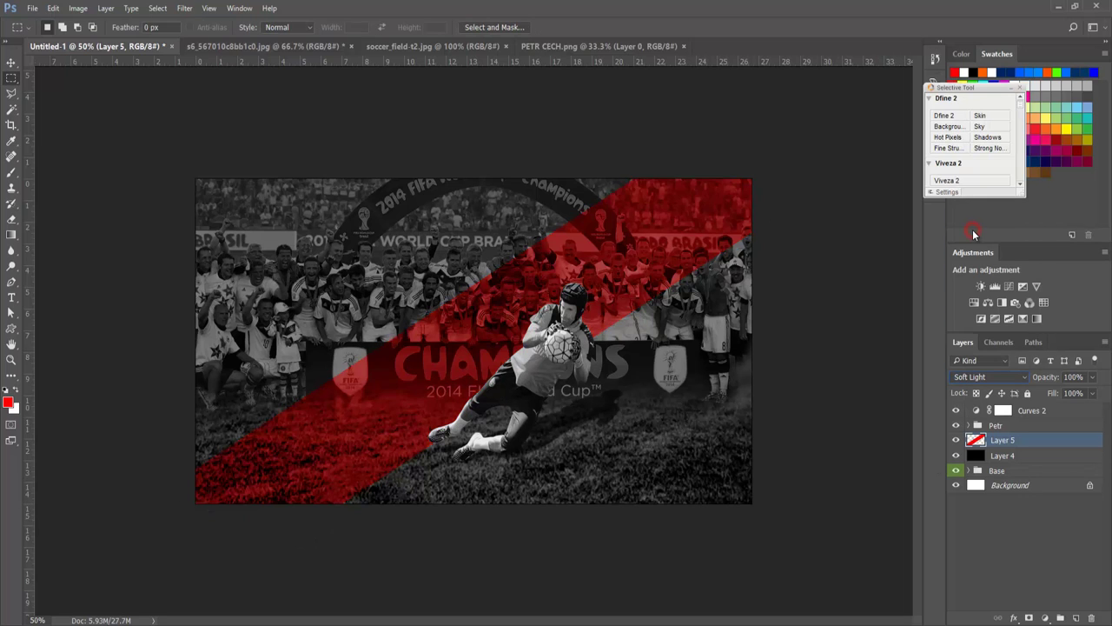
key("ctrl+j")
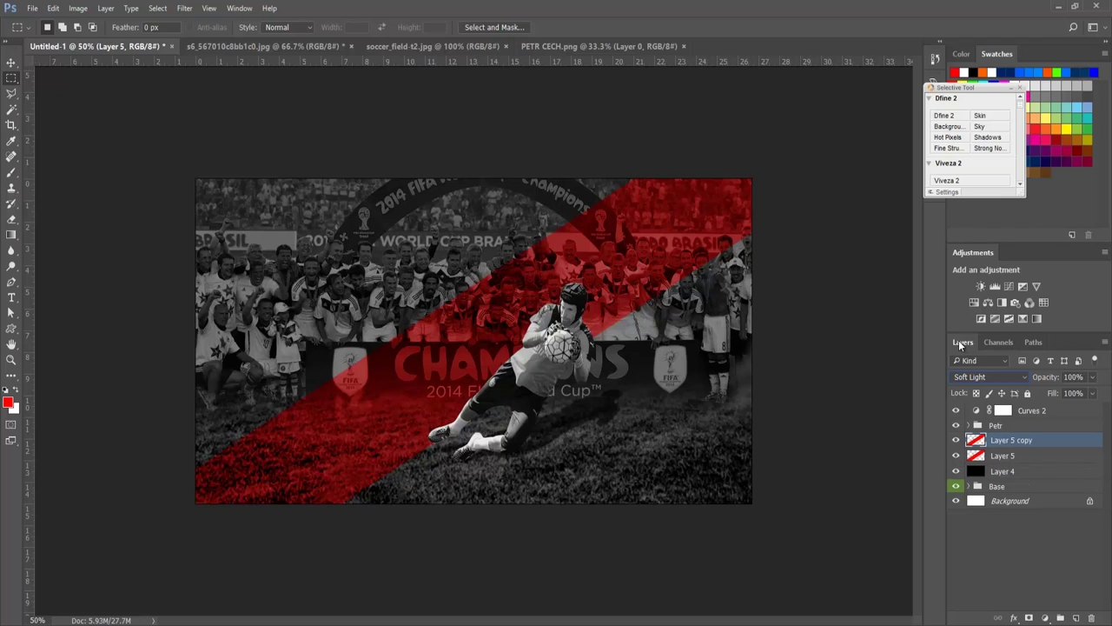
key("ctrl+j")
left_click(1029, 457, "shift")
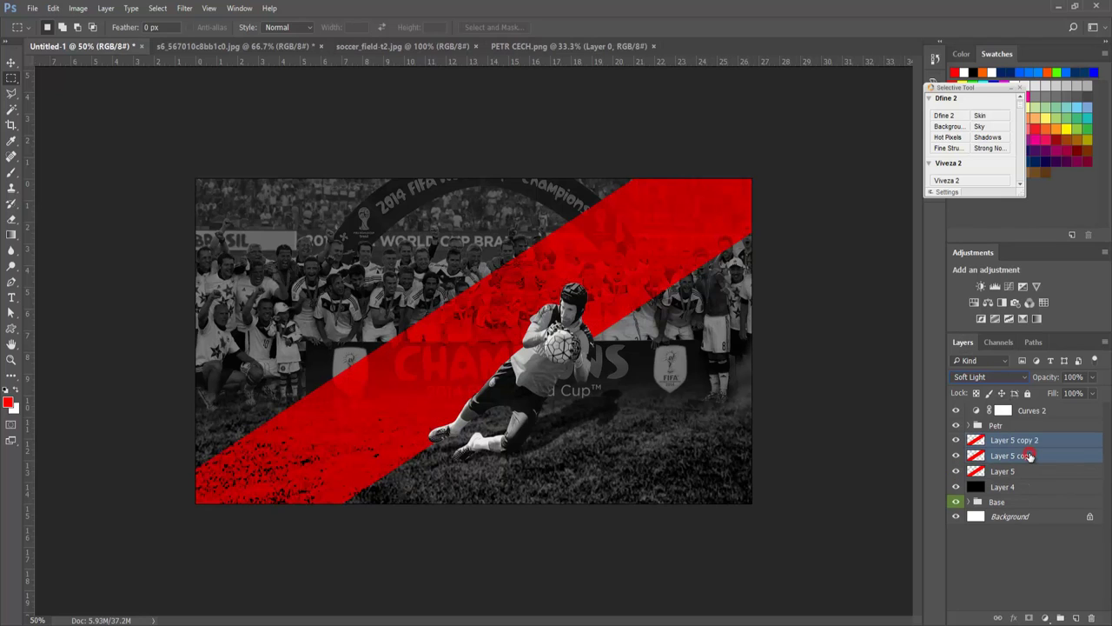
key("ctrl+bracketright")
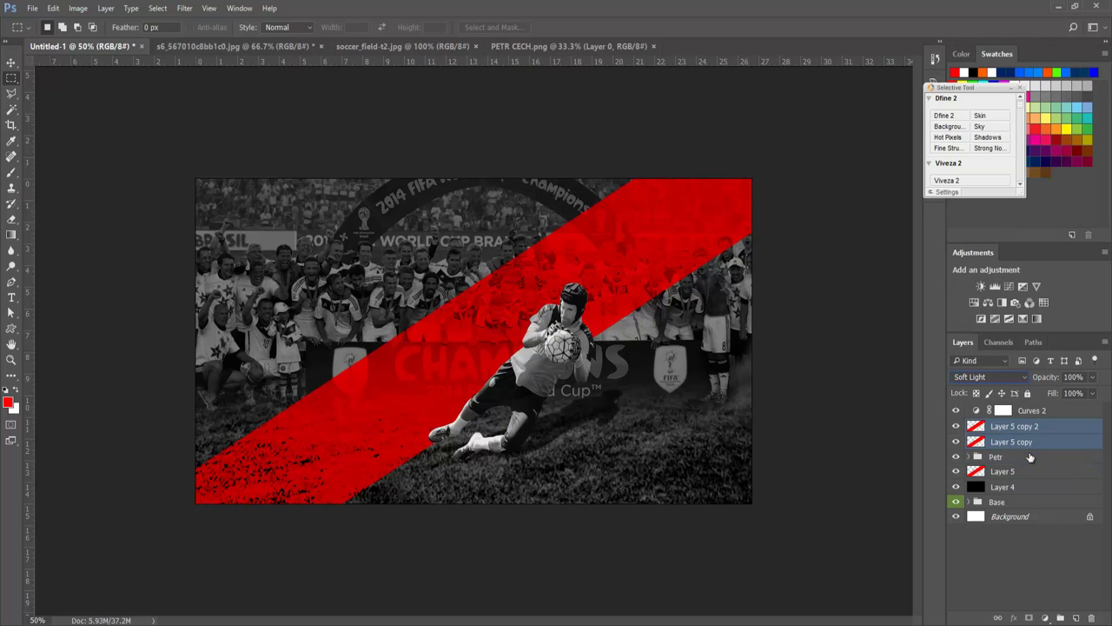
key("ctrl+bracketright")
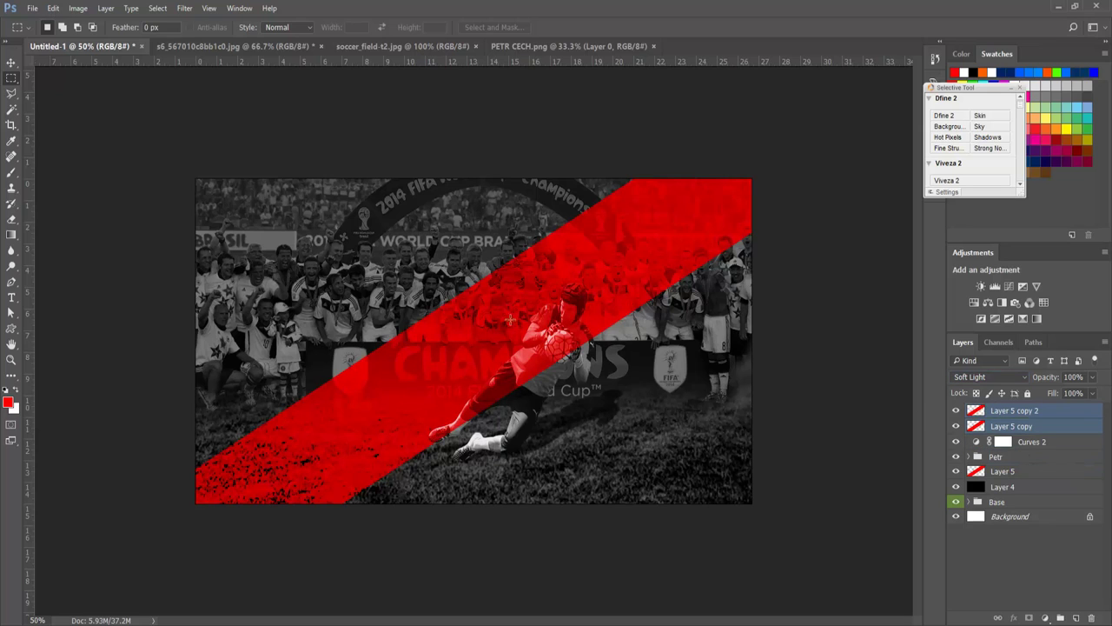
Step: Deselect and move both red band copies up and to the left
key("ctrl+shift+d")
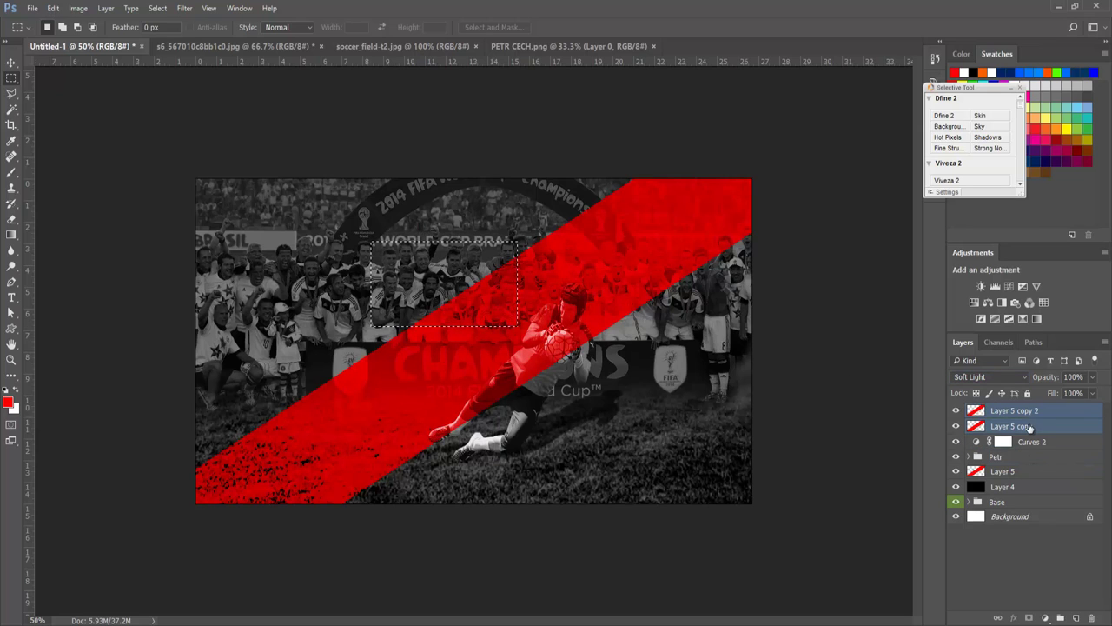
key("ctrl+d")
key("v")
left_click_drag(437, 270, 345, 248)
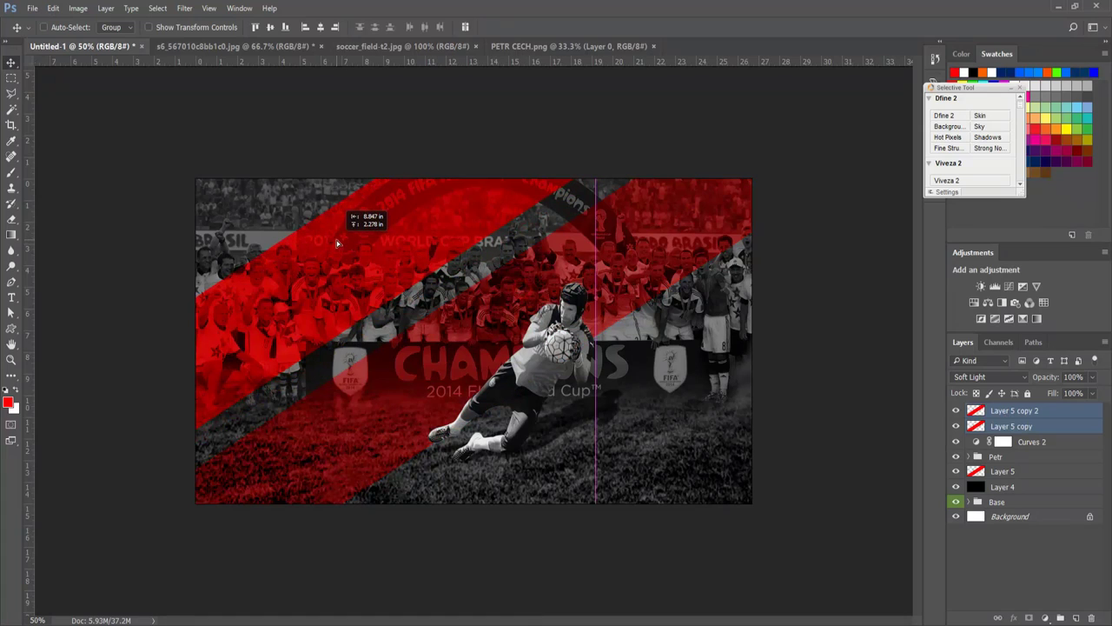
Step: Shift Layer 5 copy 2 lower and scale it to about 87% as a separate stripe
left_click(1000, 410)
mouse_move(386, 268)
left_mouse_down()
mouse_move(532, 495)
mouse_move(535, 477)
left_mouse_up()
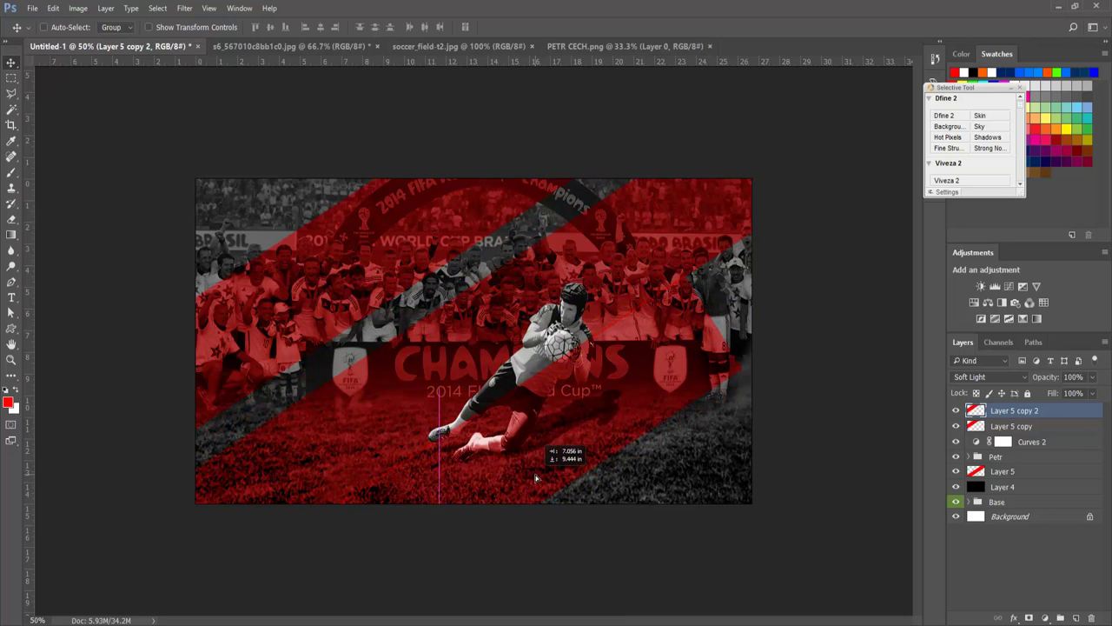
key("ctrl+t")
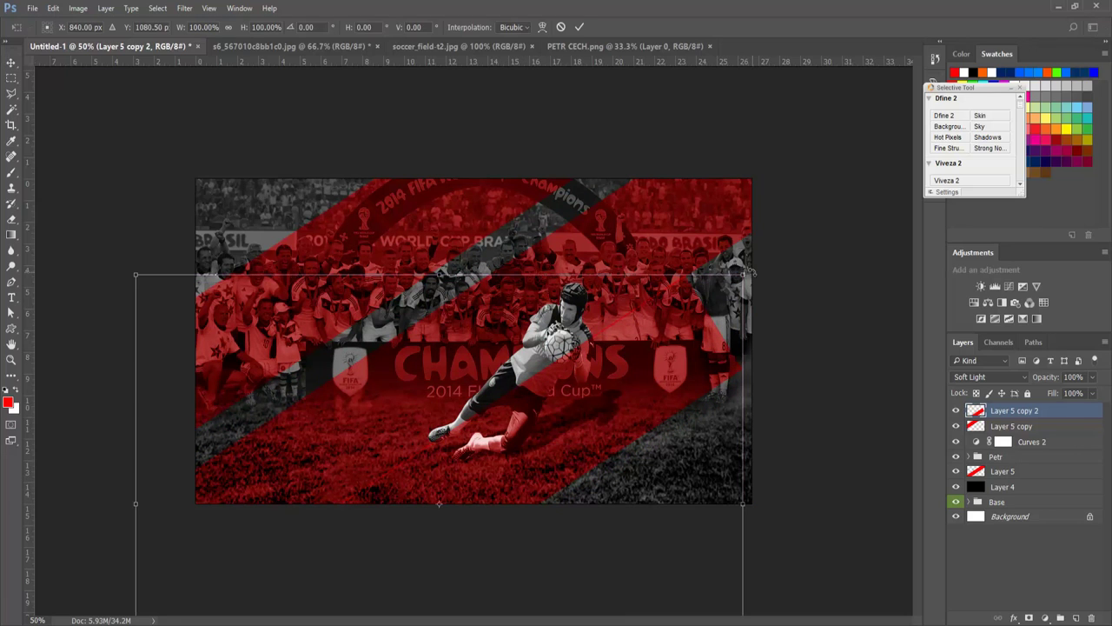
left_click_drag(741, 274, 666, 336)
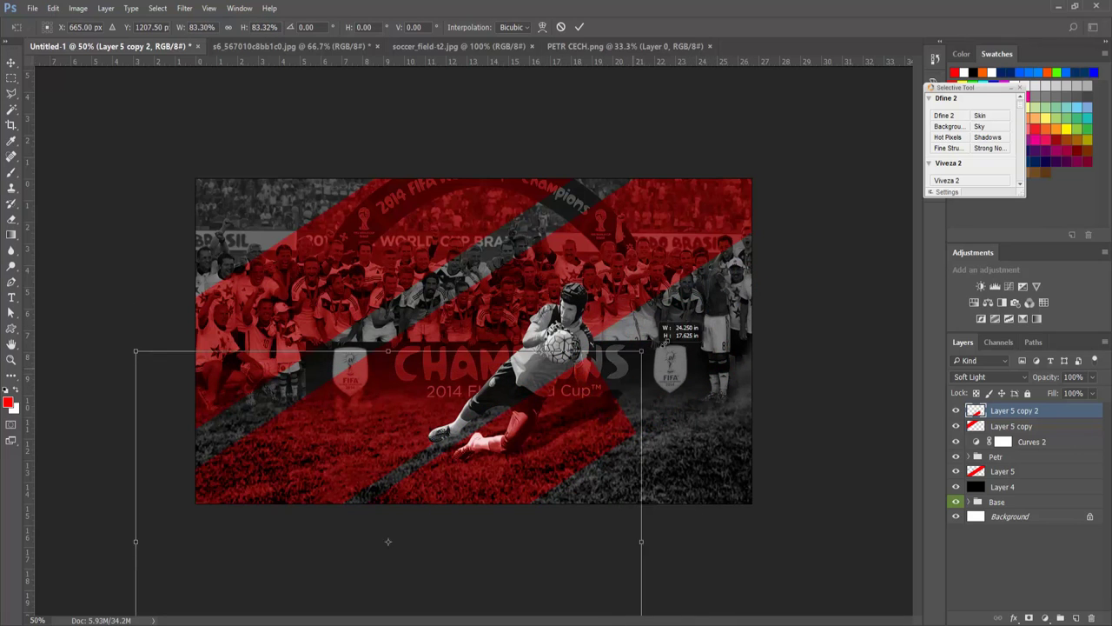
left_click_drag(552, 411, 549, 398)
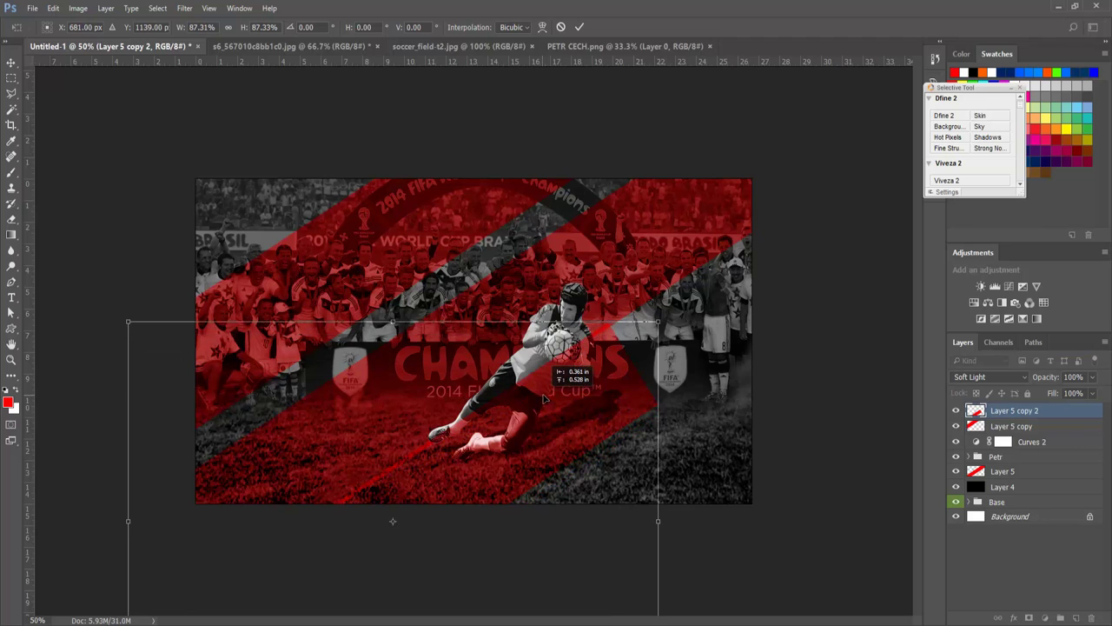
key("Return")
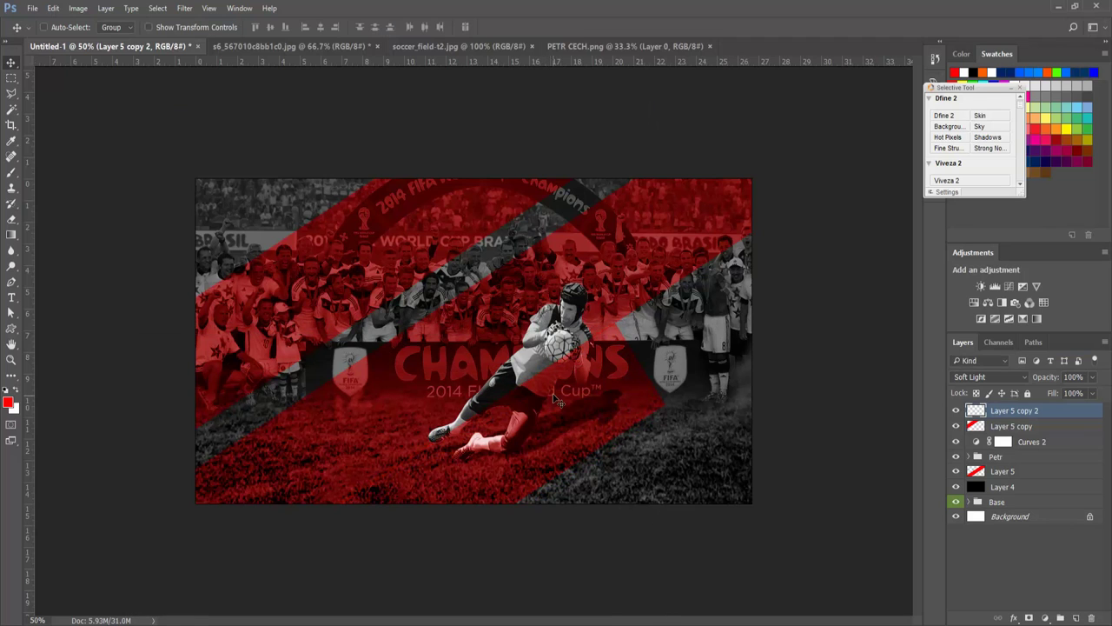
Step: Reposition the Layer 5 copy stripe and nudge the original Layer 5 band
left_click_drag(415, 250, 431, 270)
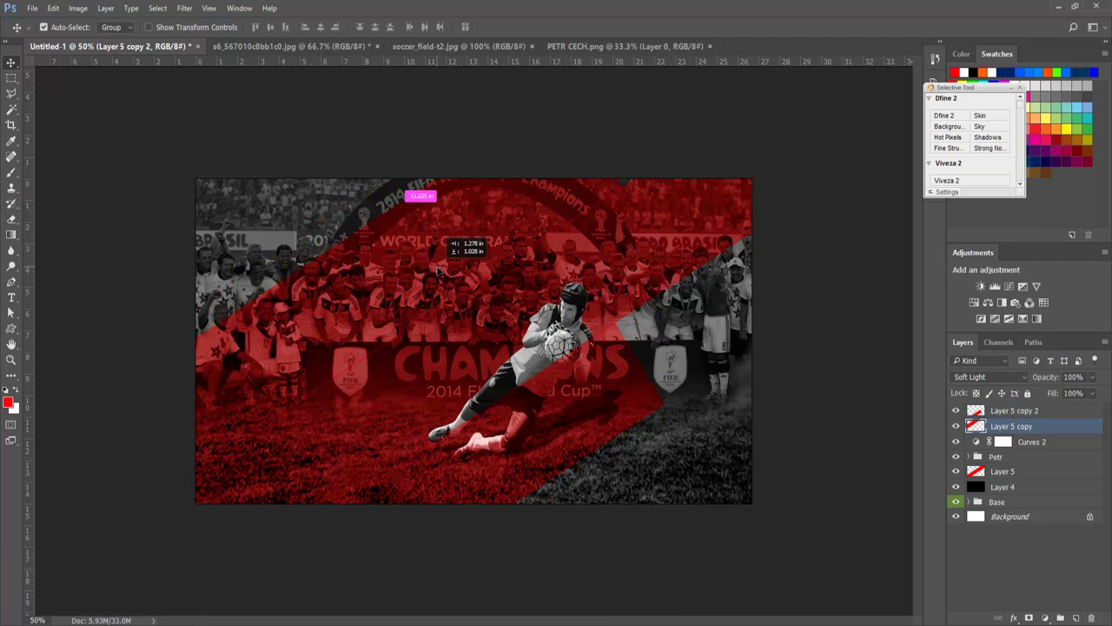
mouse_move(431, 270)
left_mouse_down()
mouse_move(347, 425)
mouse_move(361, 452)
mouse_move(324, 468)
left_mouse_up()
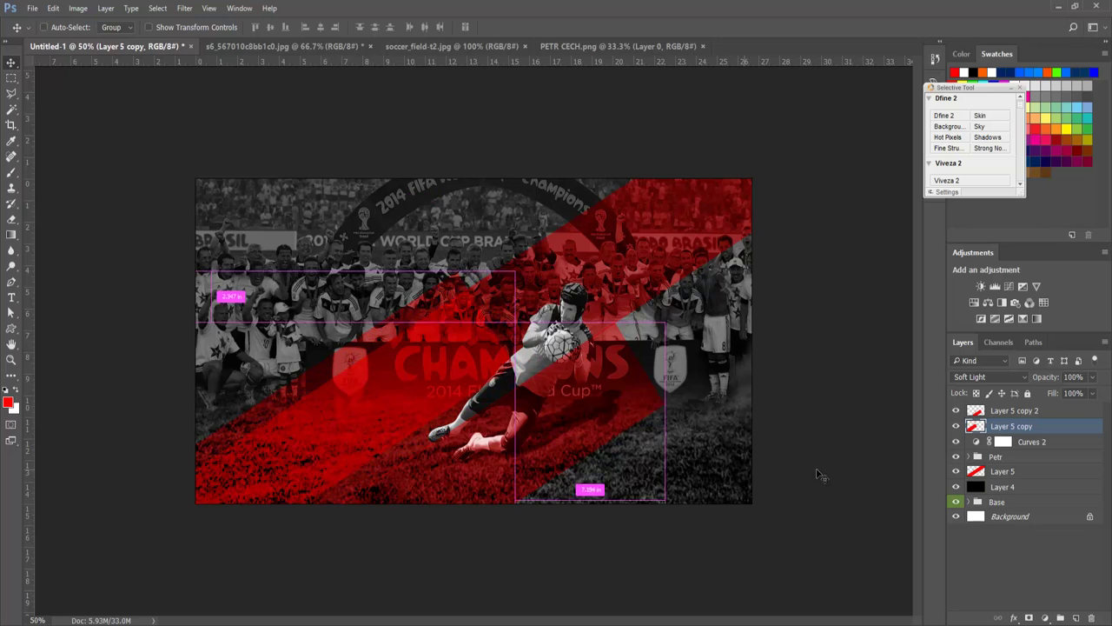
left_click_drag(324, 468, 344, 436)
left_click(999, 471)
left_click_drag(620, 256, 623, 261)
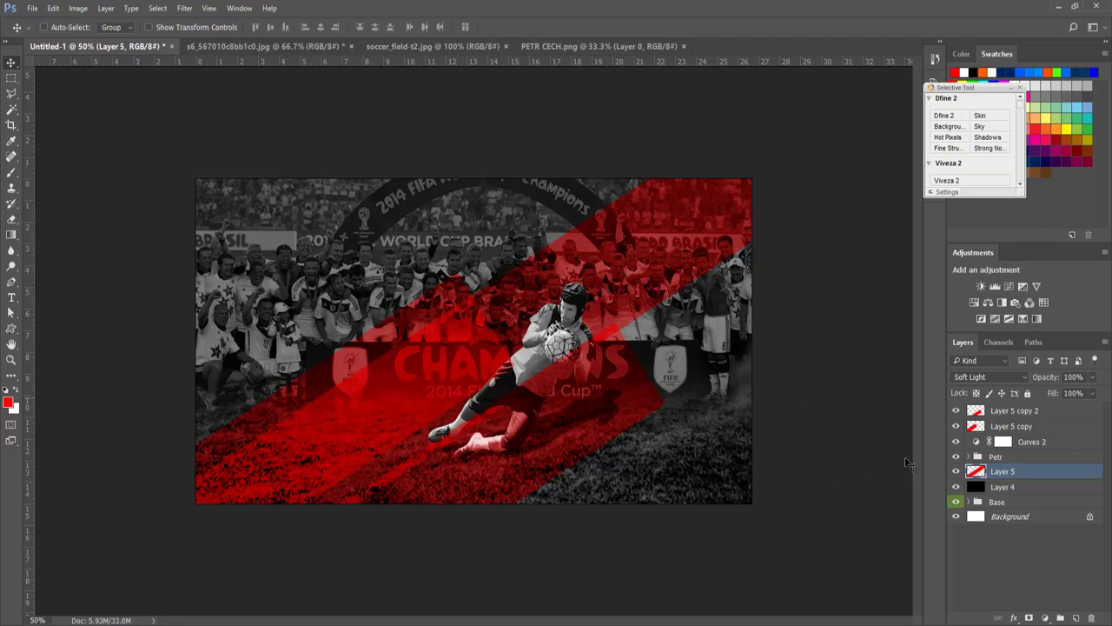
left_click(1006, 425)
left_click_drag(463, 390, 432, 362)
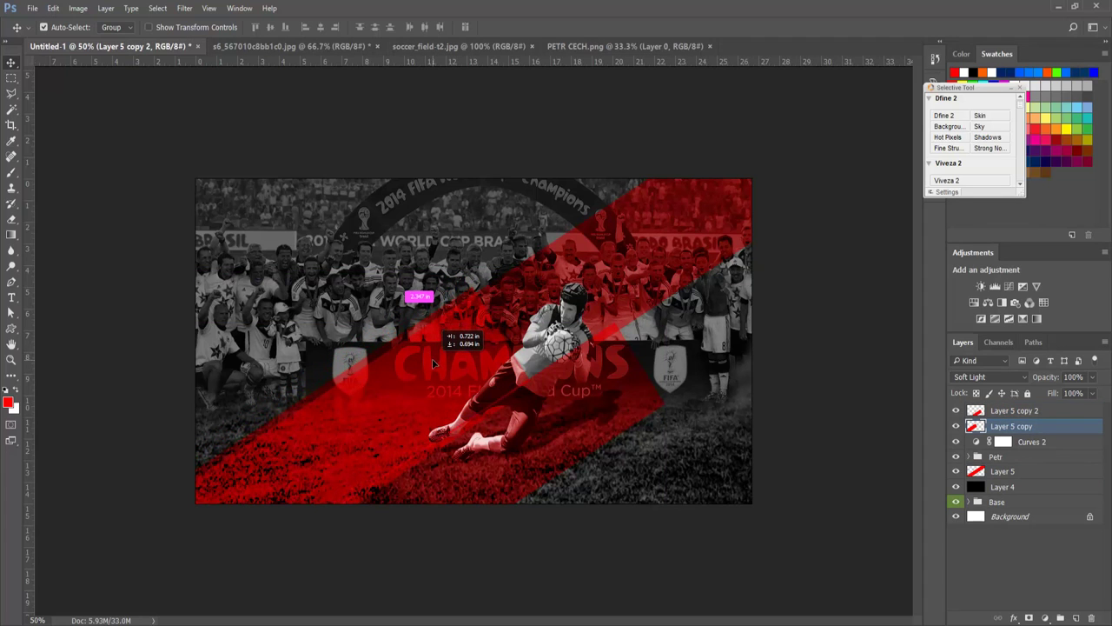
left_click_drag(431, 357, 430, 356)
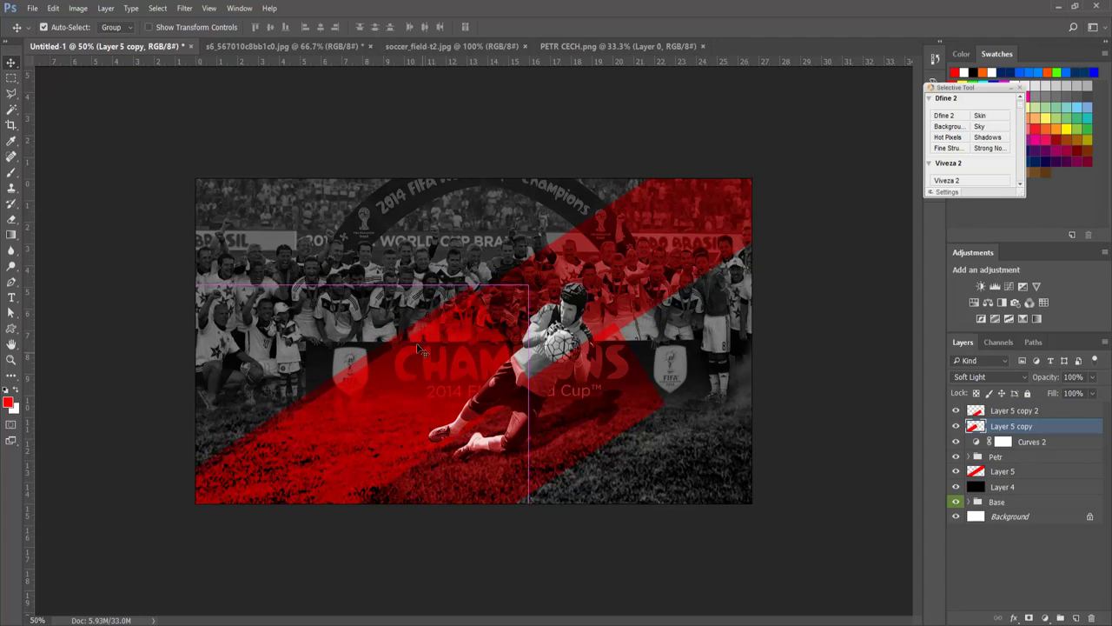
Step: Distort Layer 5 copy by pulling its corners into a taller, wider wedge across the lower left
key("ctrl+t")
left_click_drag(529, 287, 526, 287)
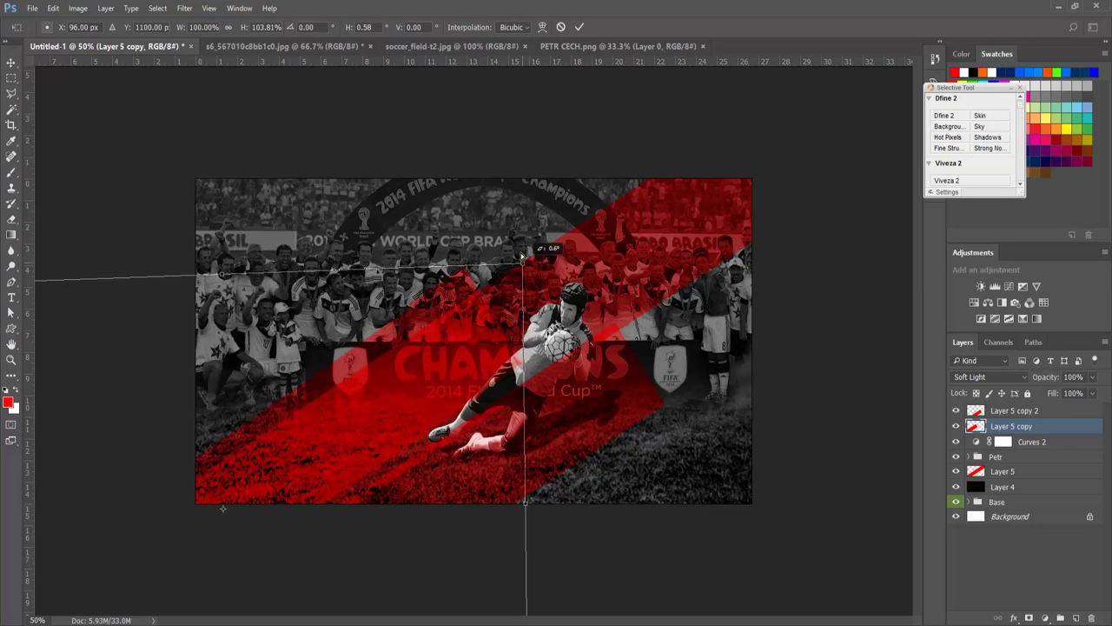
key("ctrl+minus")
key("ctrl+minus")
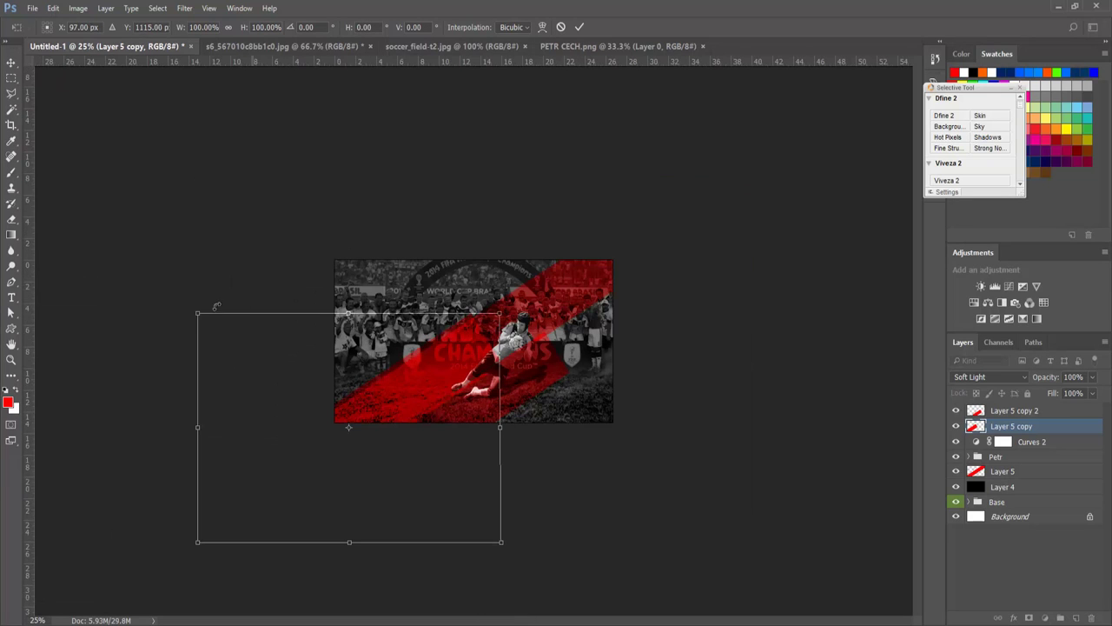
left_click_drag(198, 317, 197, 206)
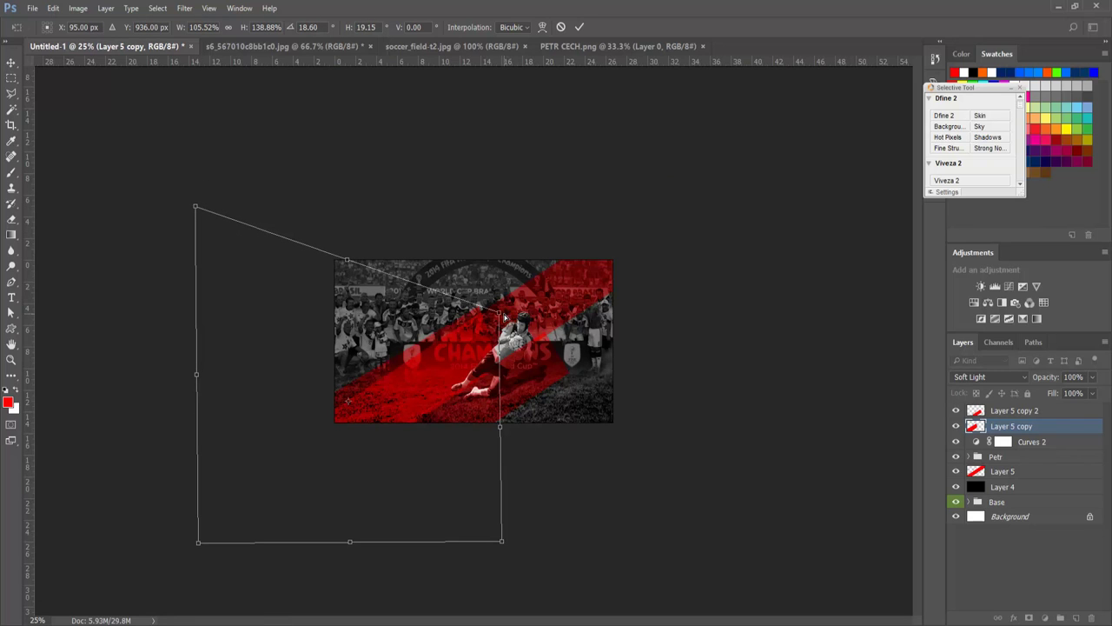
key("ctrl+z")
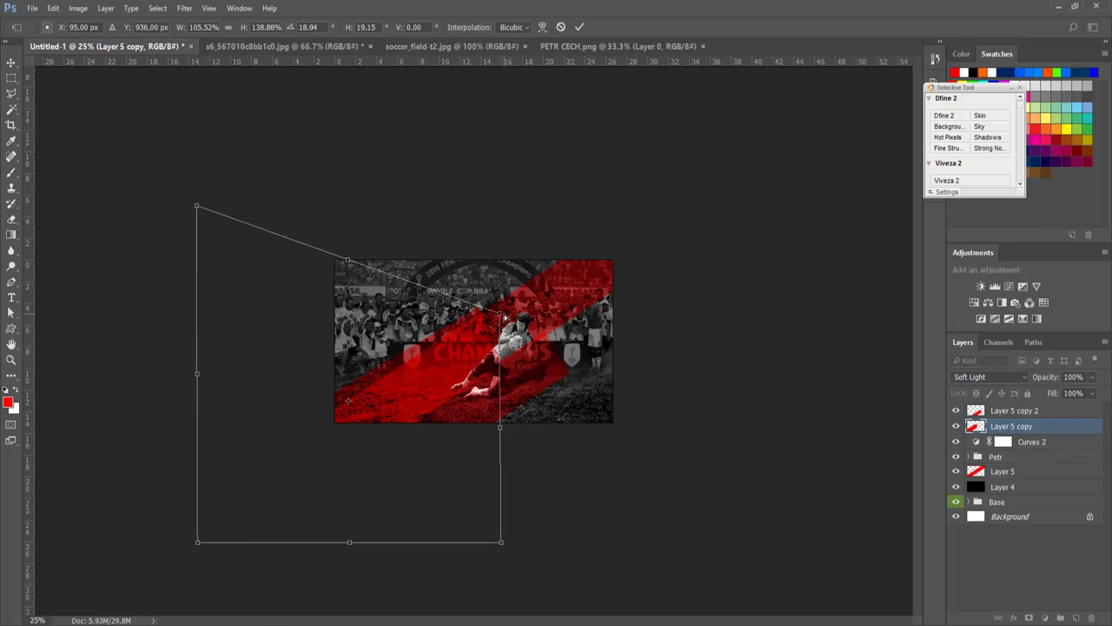
key("ctrl+plus")
key("ctrl+plus")
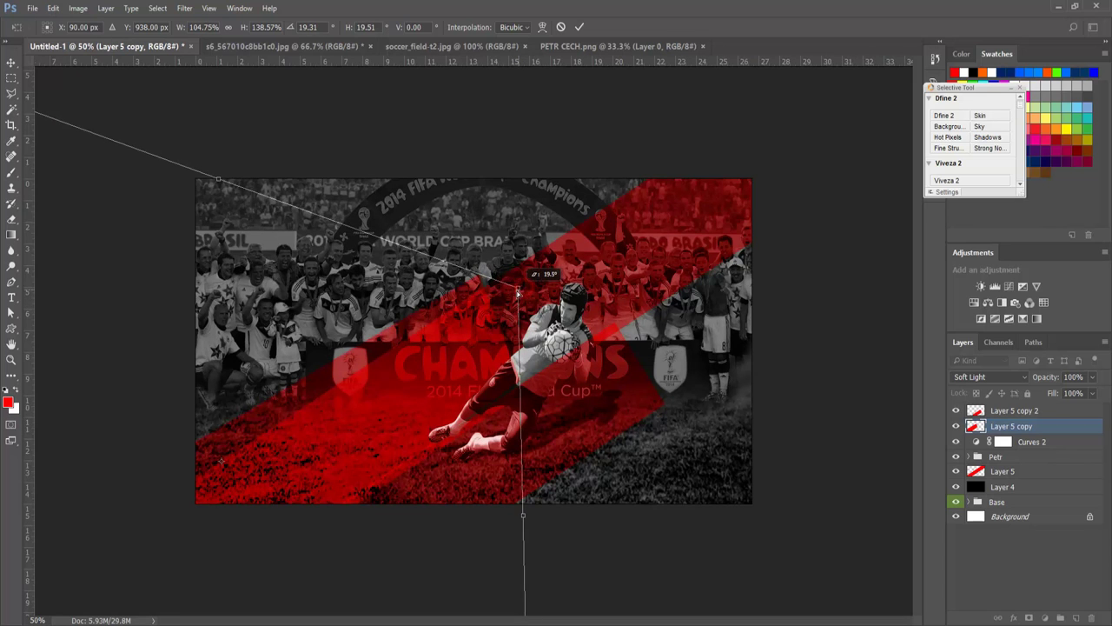
left_click_drag(524, 290, 516, 292)
key("ctrl+minus")
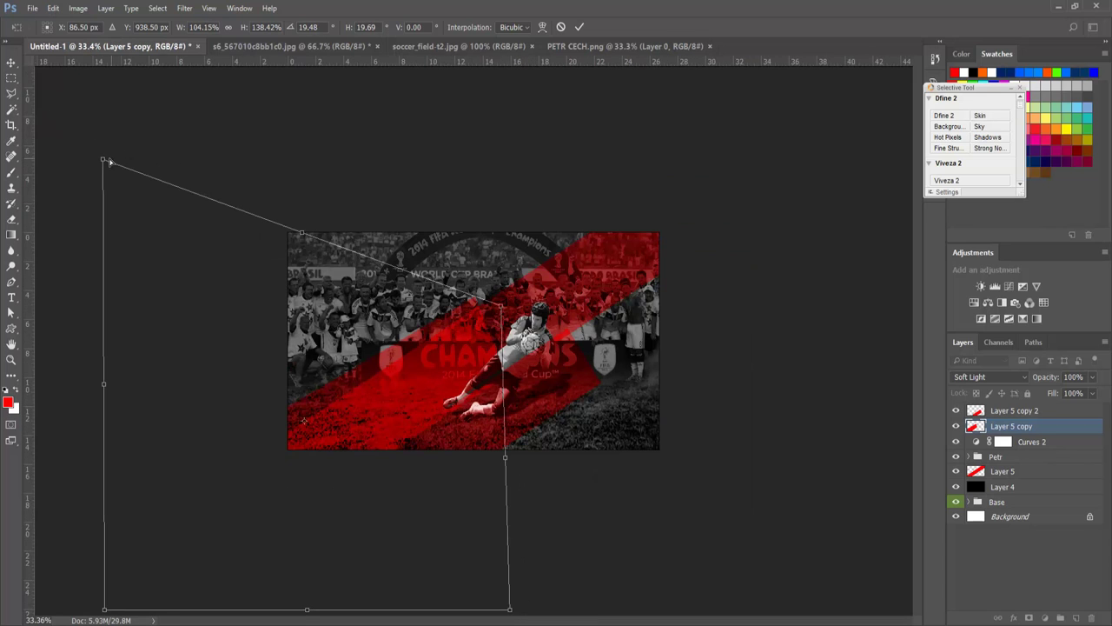
left_click_drag(105, 160, 141, 103)
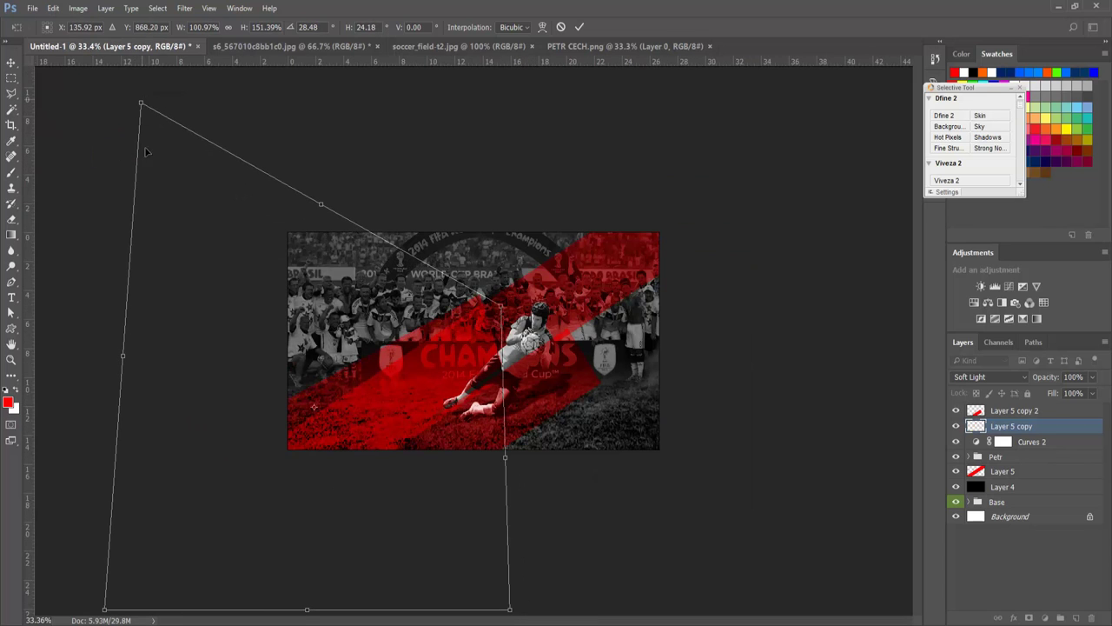
key("Return")
key("ctrl+plus")
key("ctrl+plus")
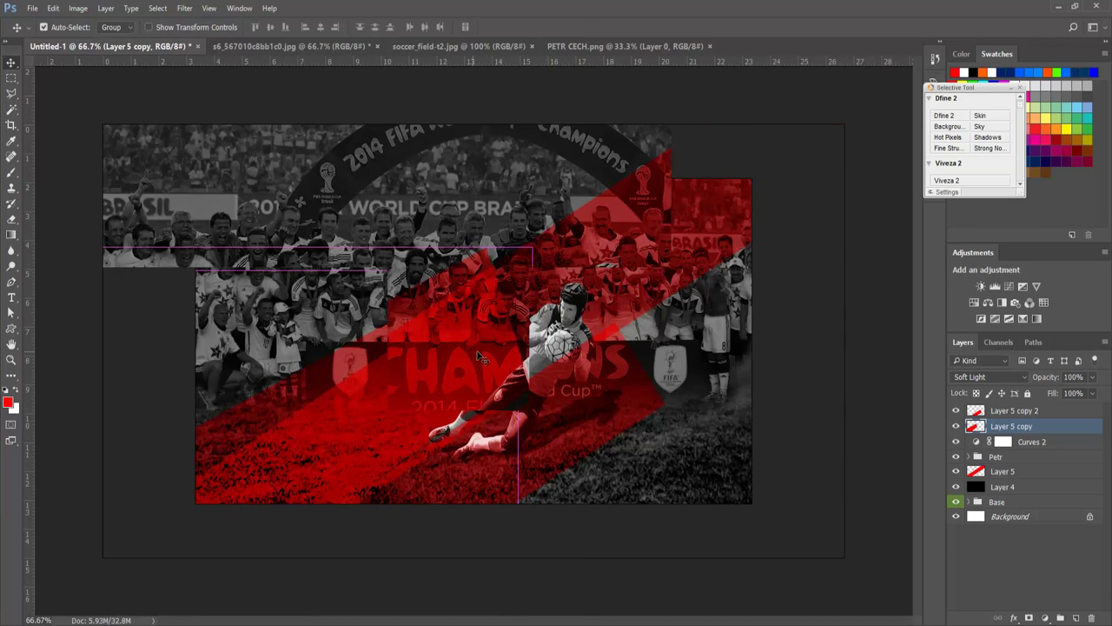
left_click_drag(478, 355, 487, 359)
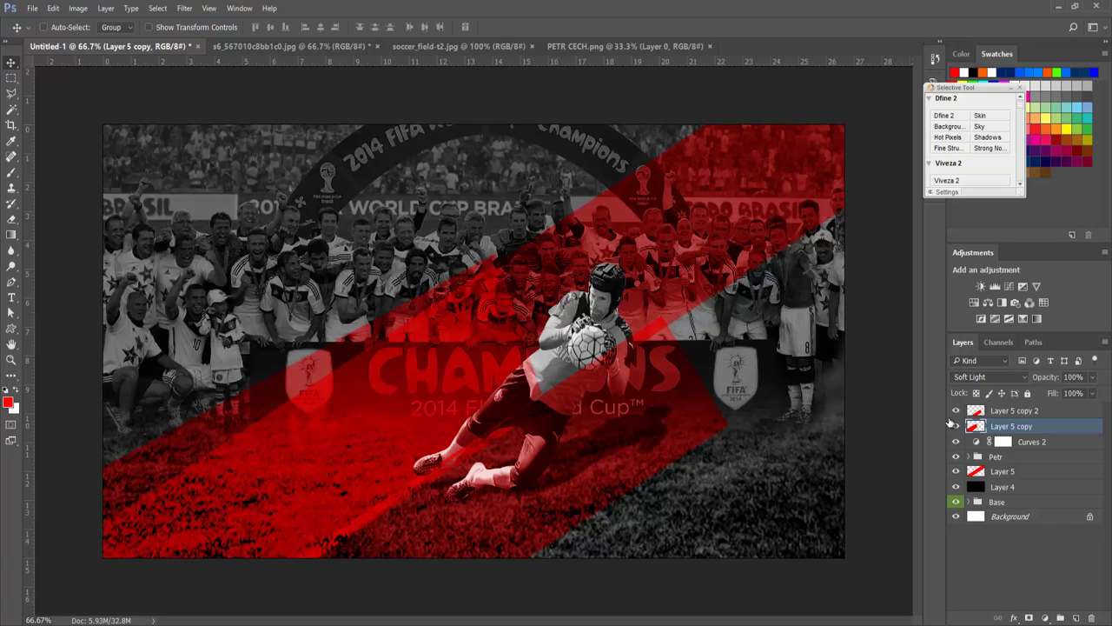
key("ctrl+minus")
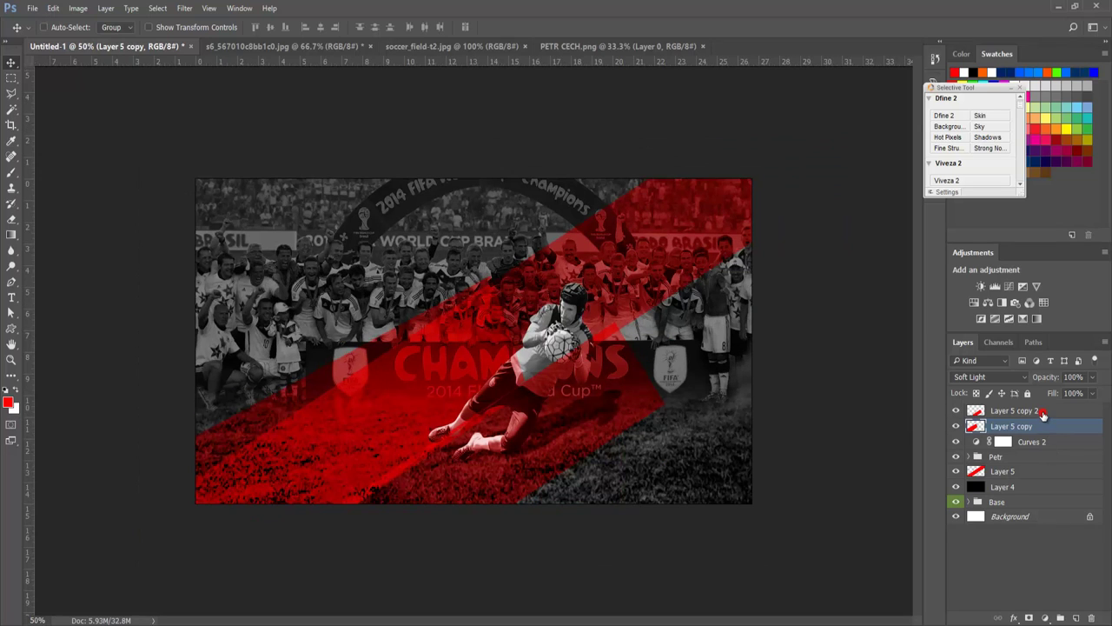
Step: Merge the two stripe copies into one Soft Light layer and set a 985-pixel brush
left_click(1042, 414, "shift")
key("ctrl+e")
key("b")
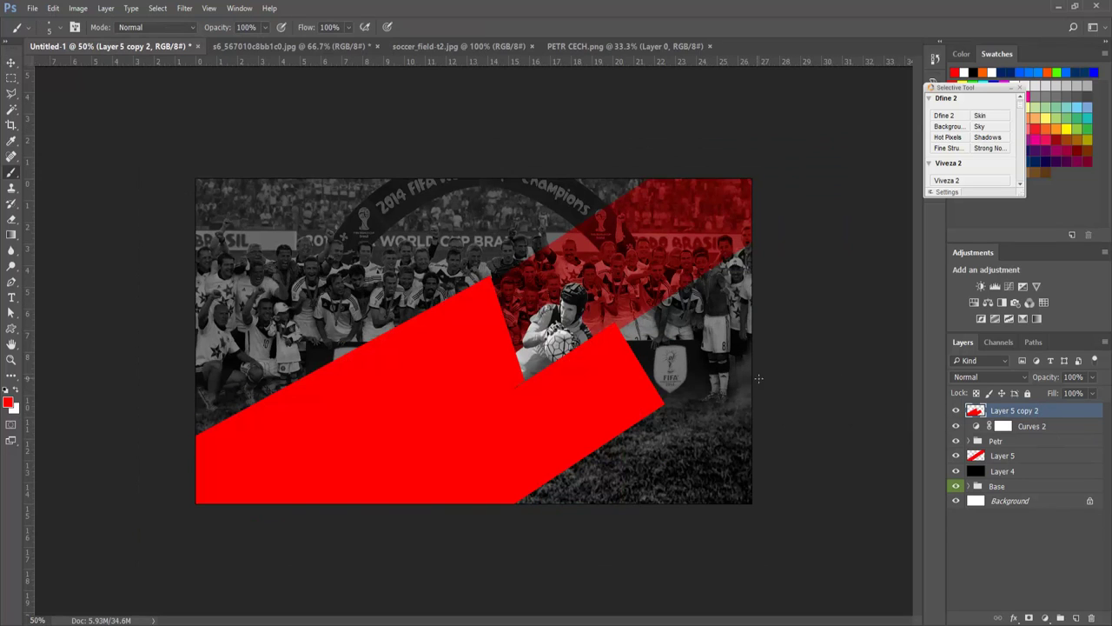
left_click(991, 376)
left_click(966, 237)
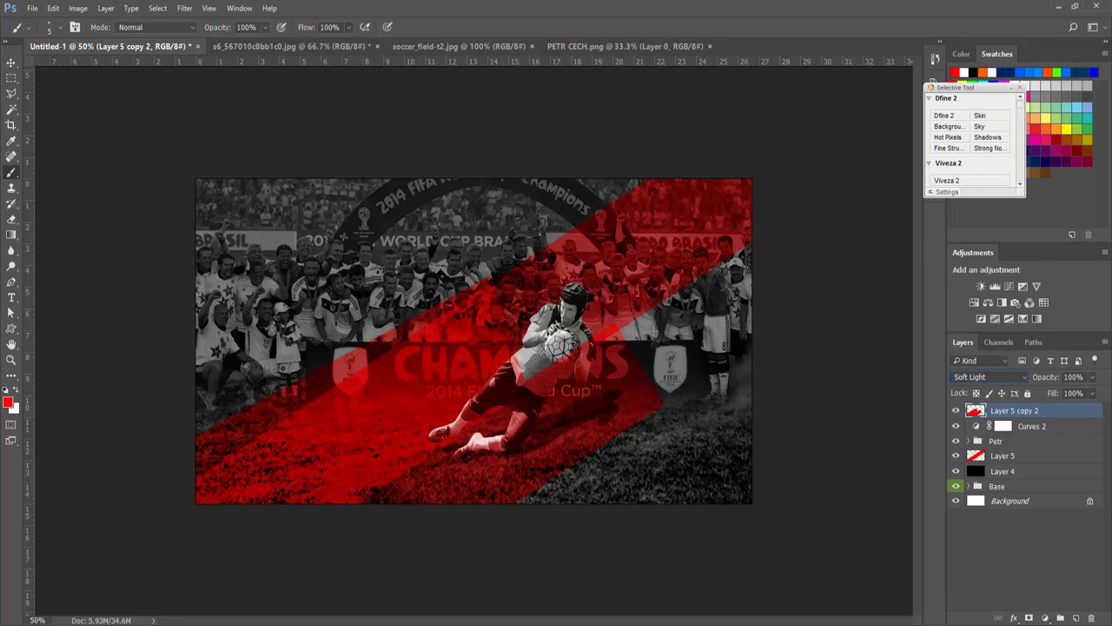
left_click_drag(451, 258, 487, 227)
mouse_move(637, 286)
left_mouse_down()
mouse_move(651, 236)
mouse_move(633, 286)
left_mouse_up()
key("ctrl+z")
Step: Mask the red overlay off the goalkeeper with a soft brush below 22% hardness
left_click(1029, 618)
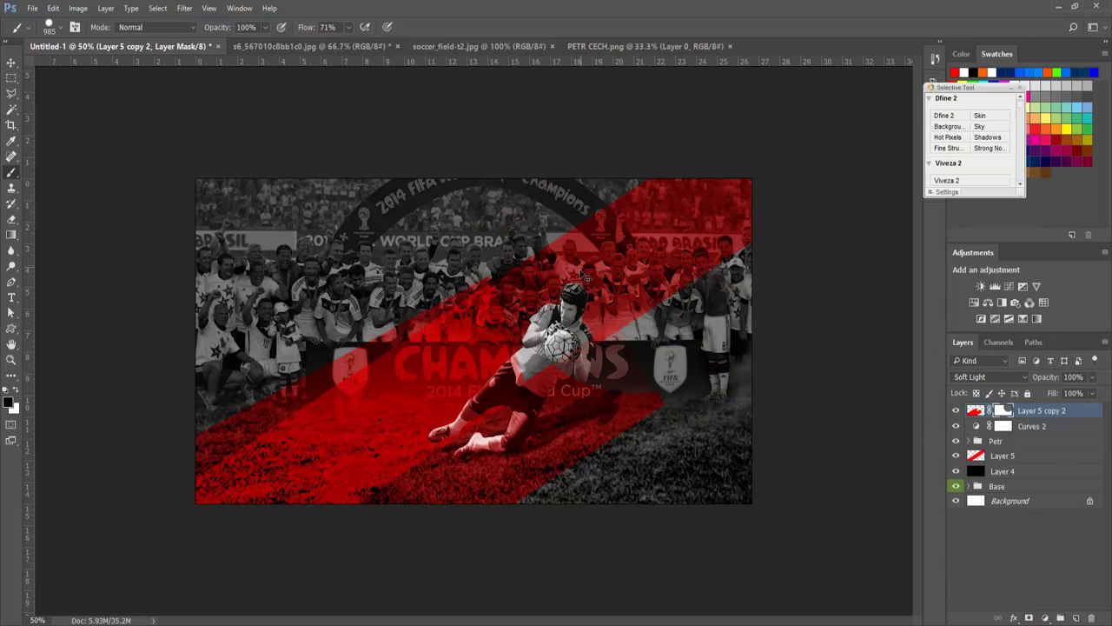
right_click(584, 275)
left_click(656, 332)
left_click(842, 196)
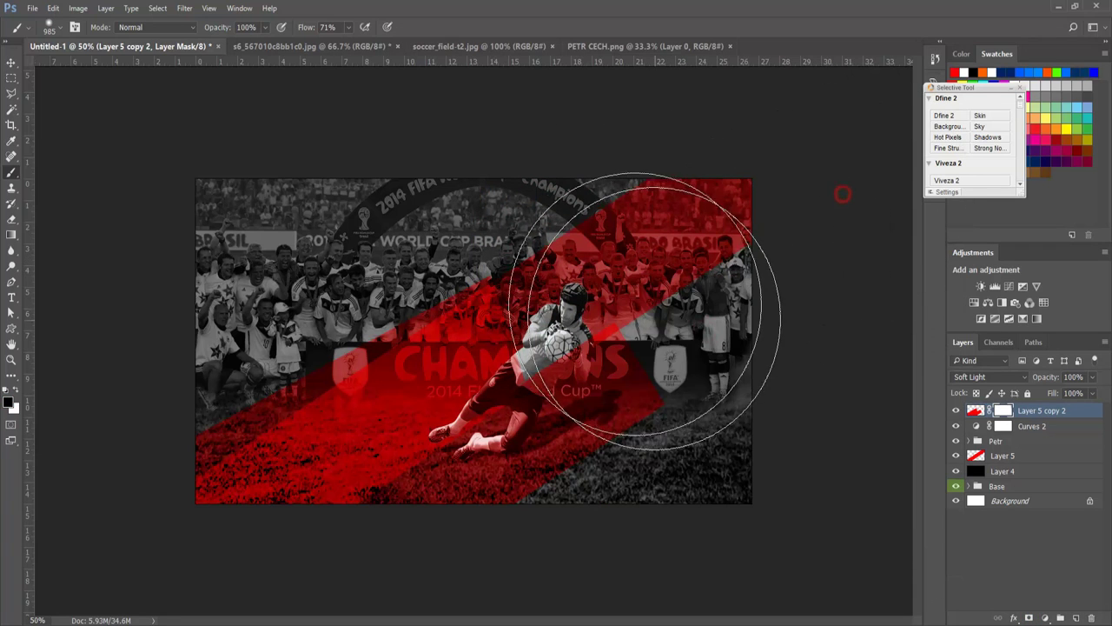
right_click(637, 299)
left_click_drag(720, 353, 735, 355)
left_click(778, 261)
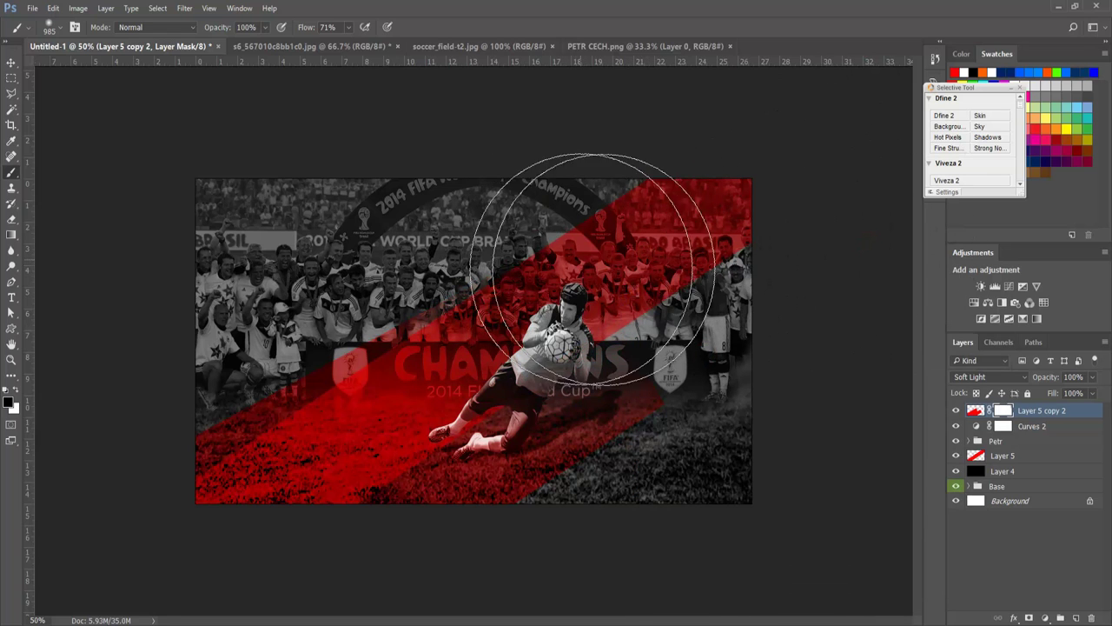
left_click_drag(562, 302, 571, 273)
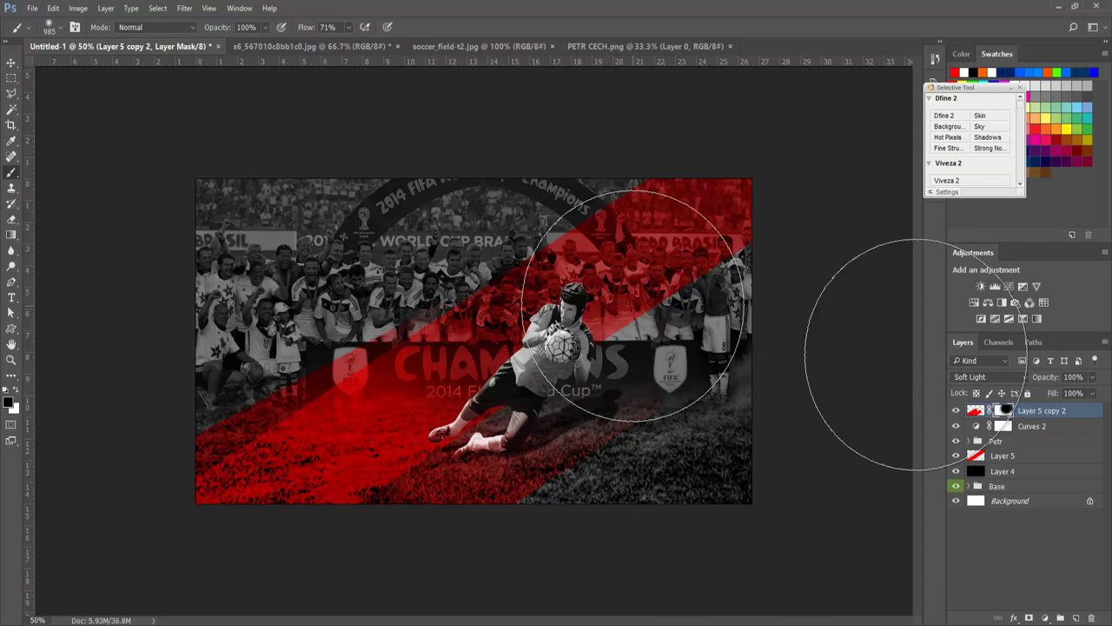
Step: Stretch the red overlay upward to about 109% height
left_click(975, 412)
key("ctrl+t")
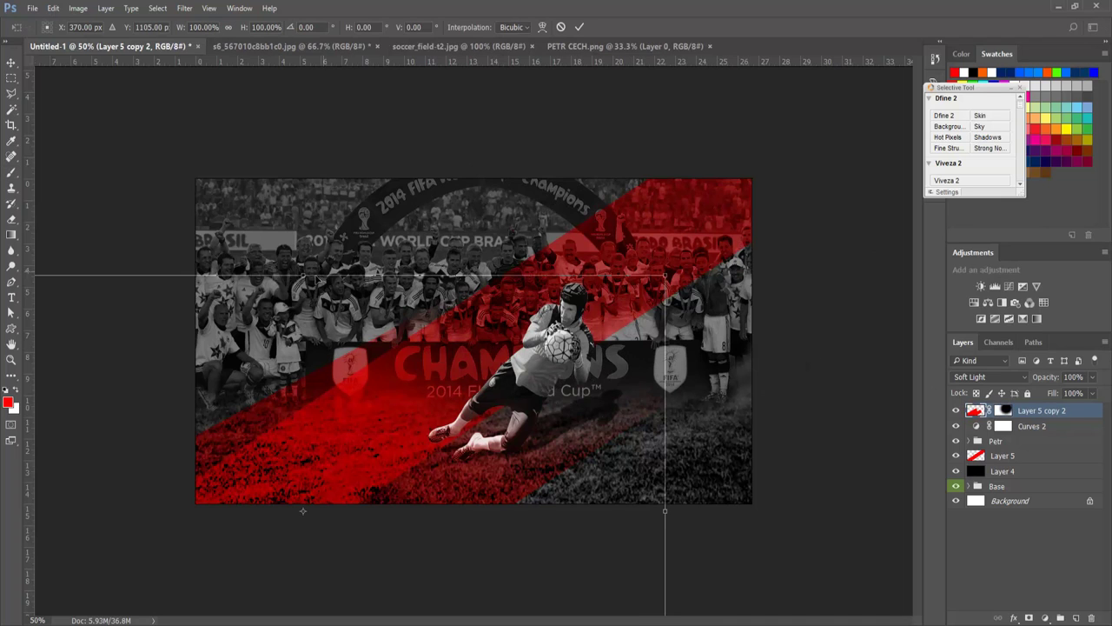
left_click_drag(304, 275, 293, 224)
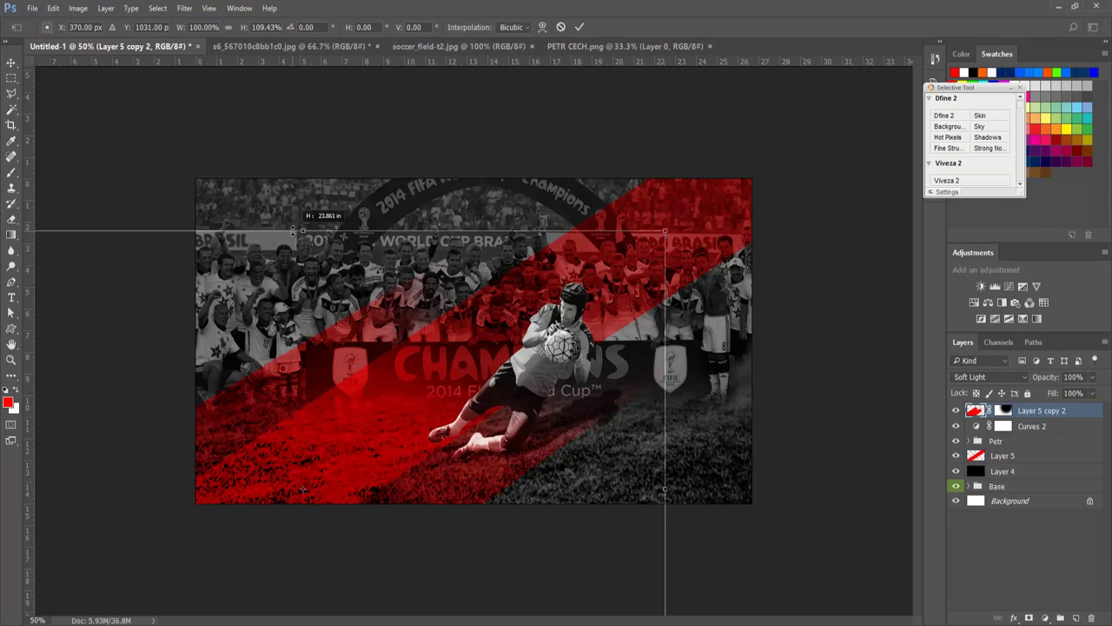
key("Return")
key("b")
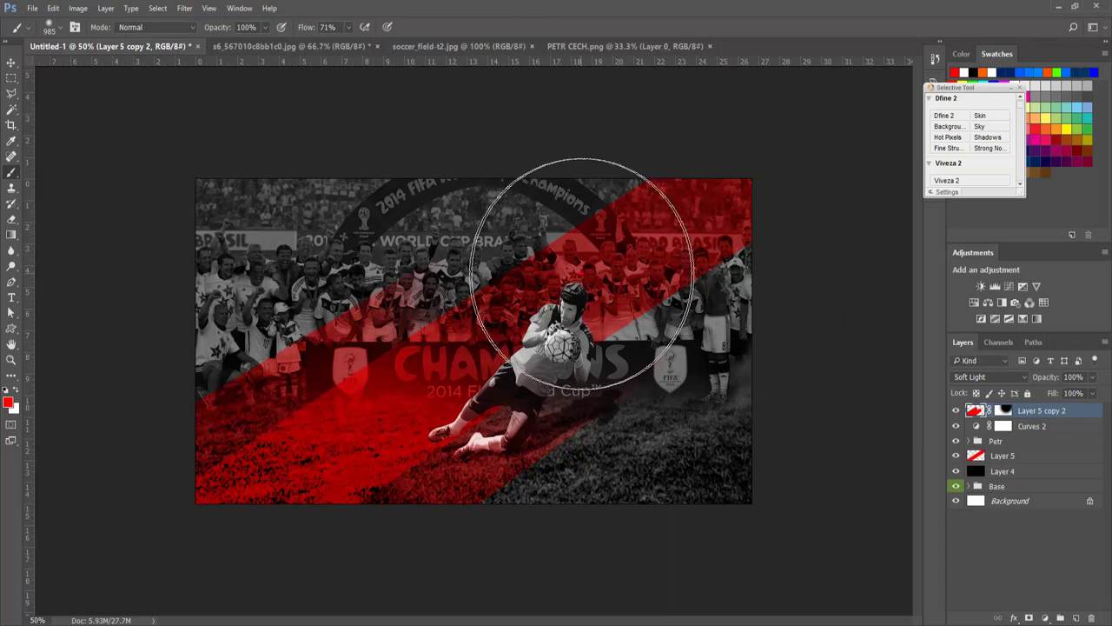
key("ctrl+minus")
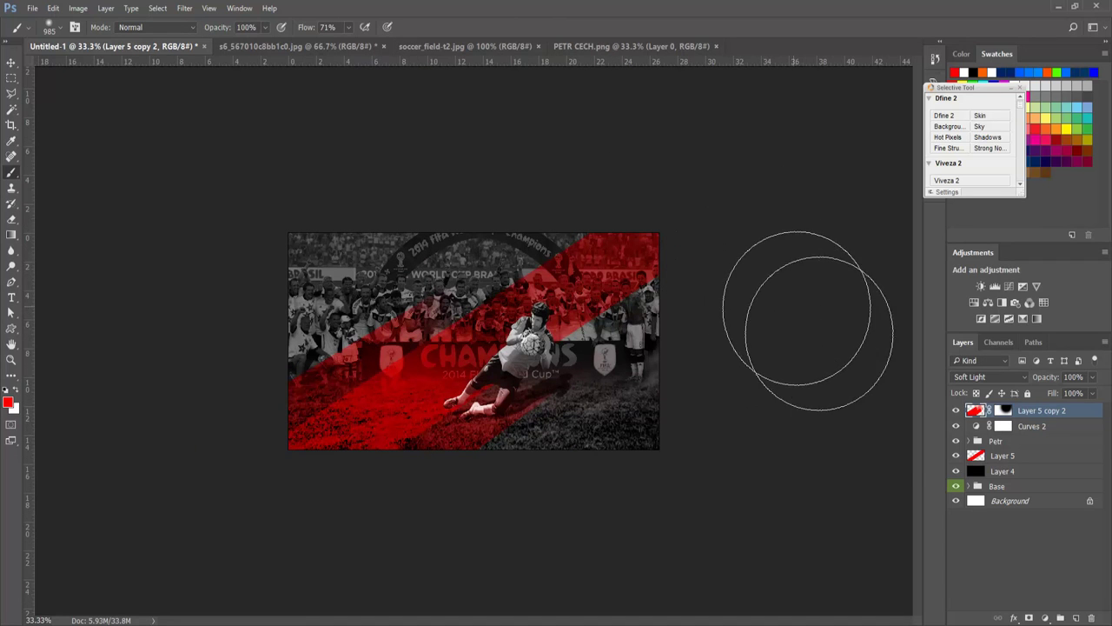
key("ctrl+plus")
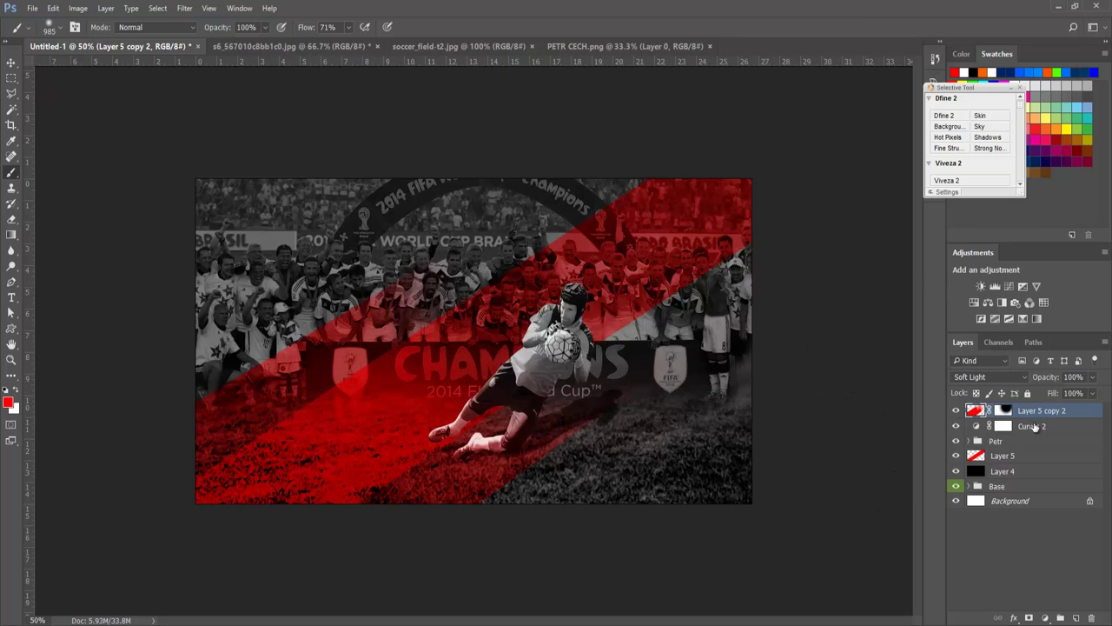
Step: Add Levels 1 with midtones 0.90 and output white 227, placed between Layer 5 and Layer 4
left_click(1045, 617)
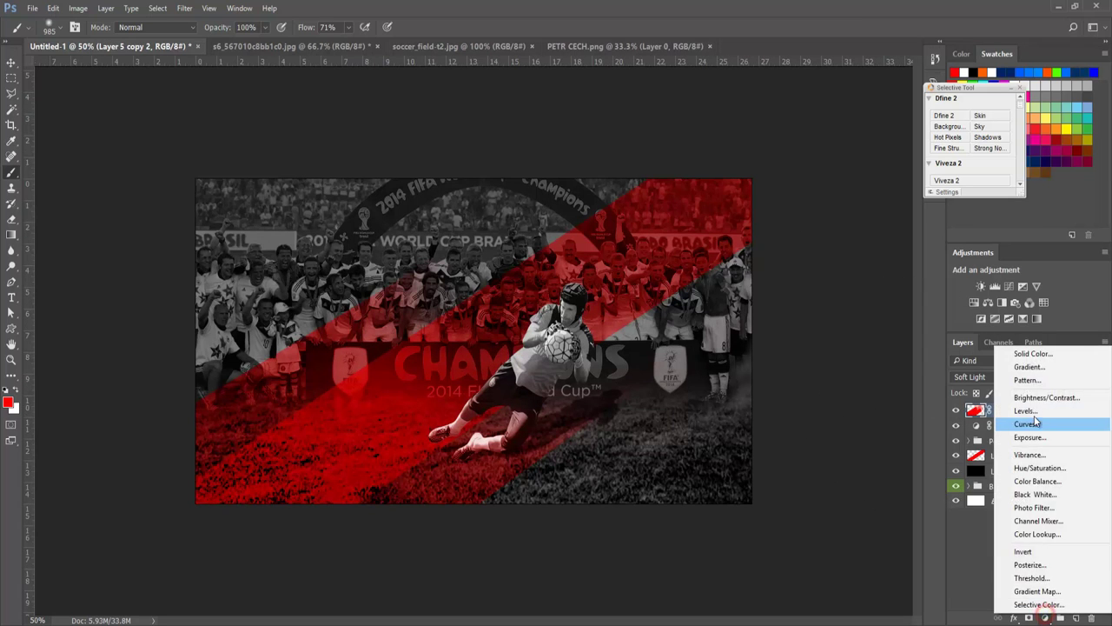
left_click(1043, 423)
left_click_drag(842, 312, 907, 313)
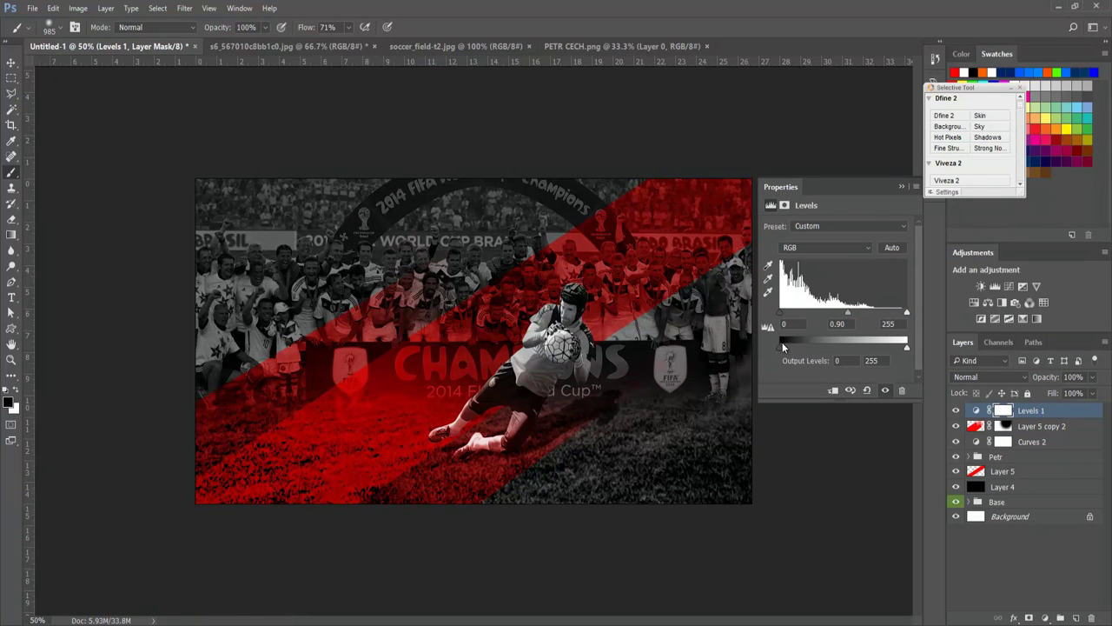
left_click_drag(786, 347, 779, 346)
left_click_drag(907, 347, 896, 350)
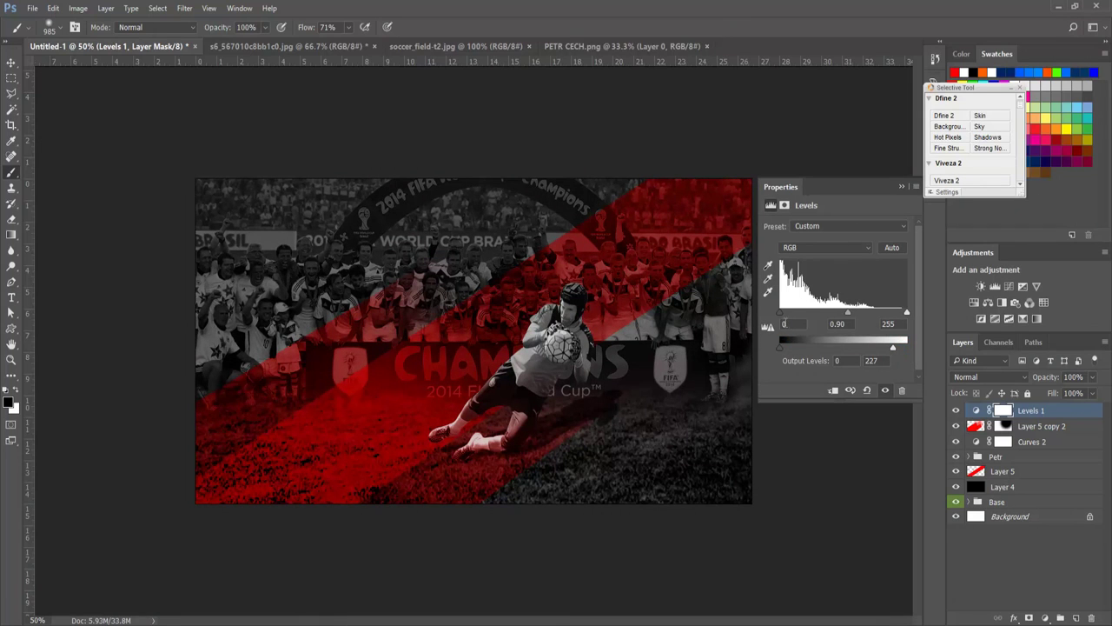
left_click_drag(784, 310, 781, 311)
left_click(901, 186)
key("ctrl+bracketleft")
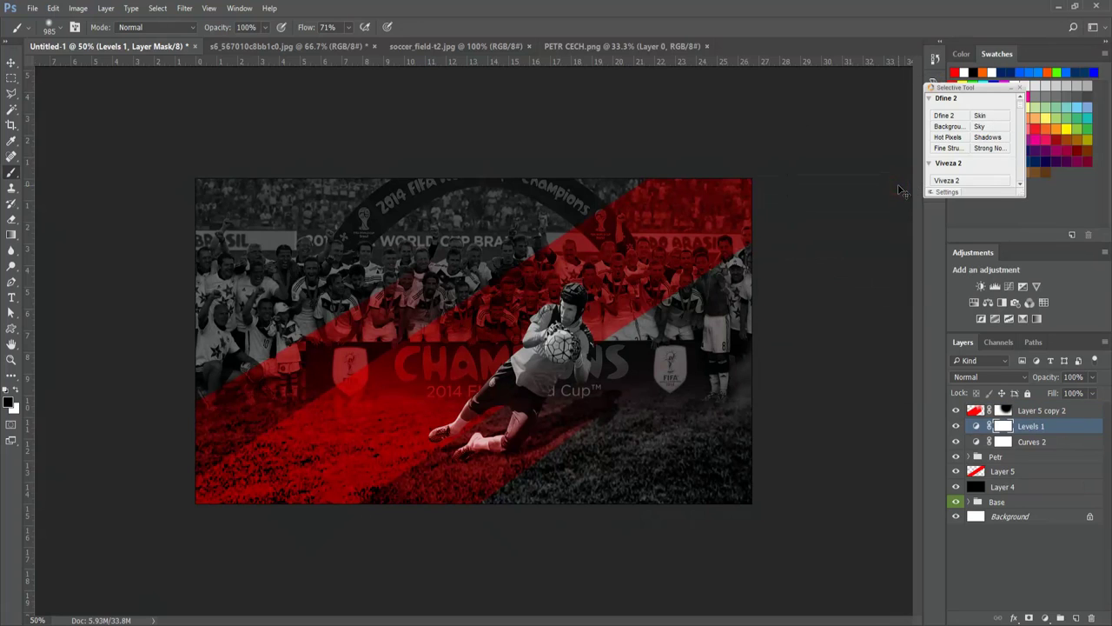
key("ctrl+bracketleft")
key("ctrl+bracketleft")
key("ctrl+bracketleft")
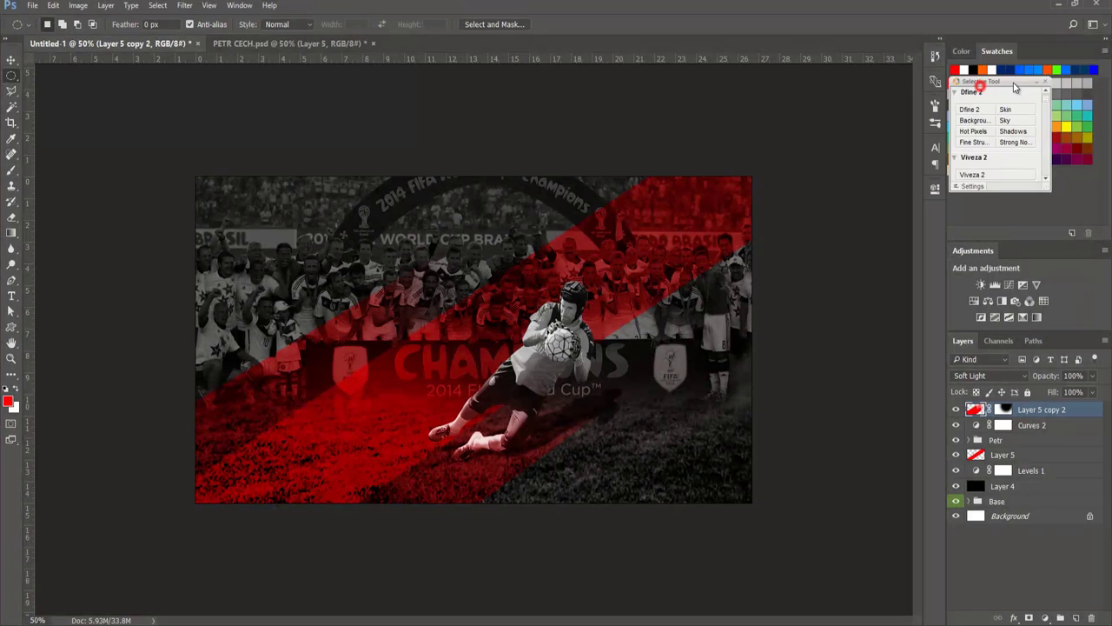
Step: Create a new black-filled layer at about 76% opacity
left_click_drag(996, 87, 1061, 80)
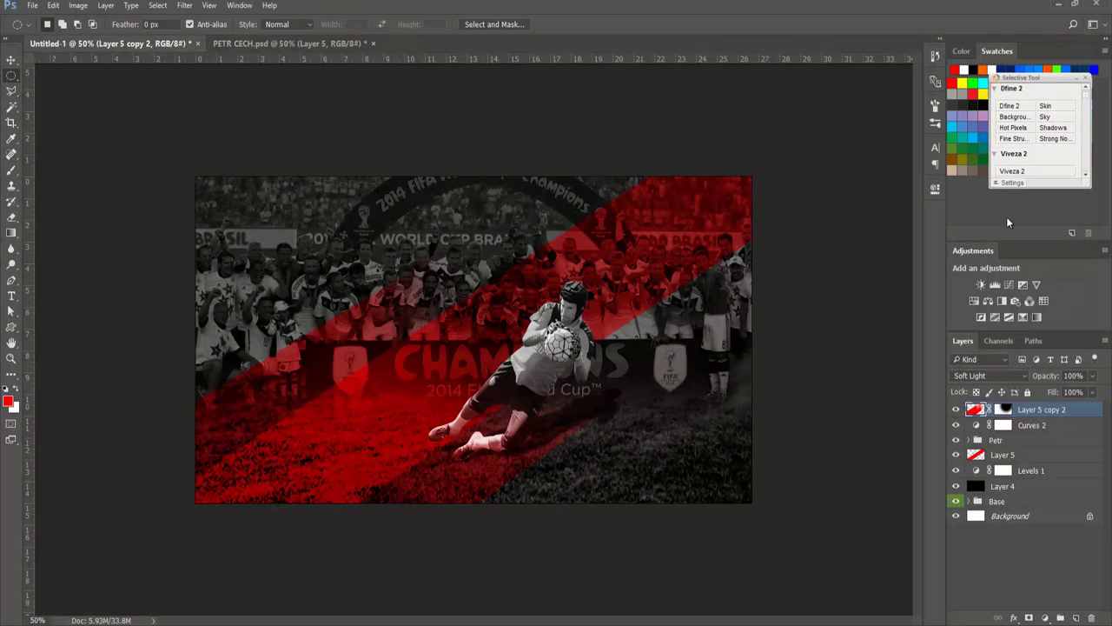
left_click(1075, 616)
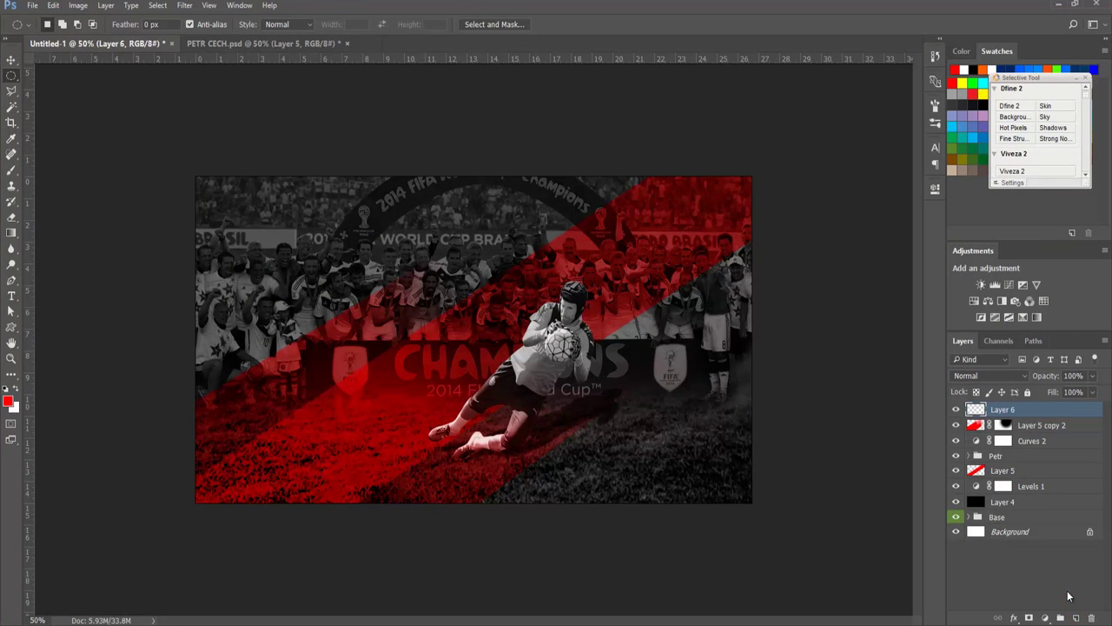
key("shift+F5")
left_click(634, 183)
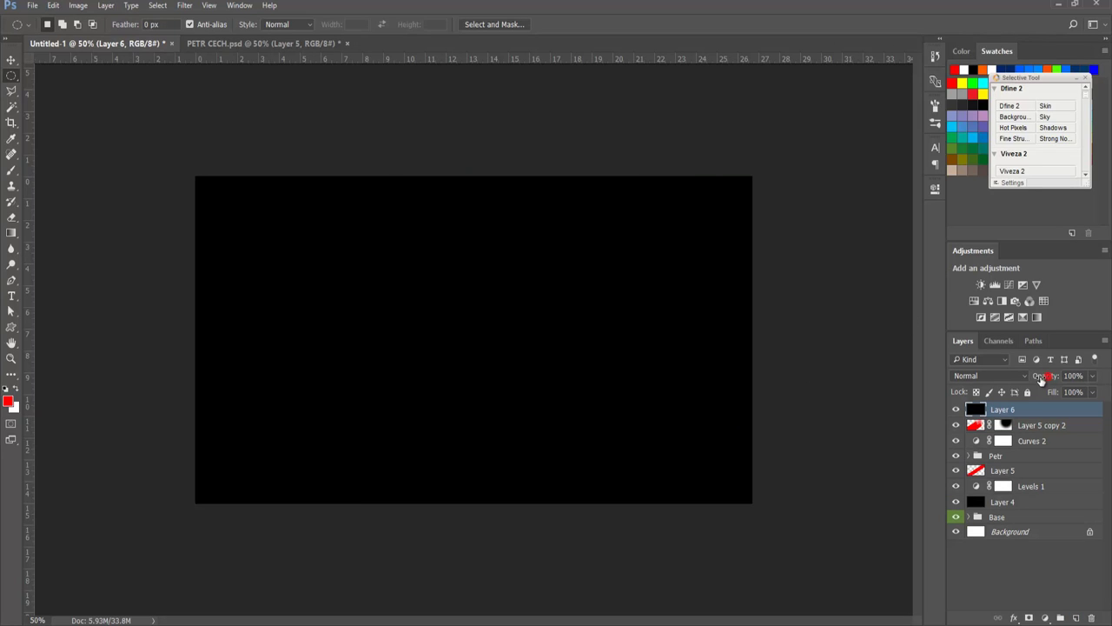
left_click_drag(1048, 377, 1034, 380)
Step: Cut an ellipse around the goalkeeper from the black layer with an inverted, applied mask
left_click_drag(331, 253, 689, 468)
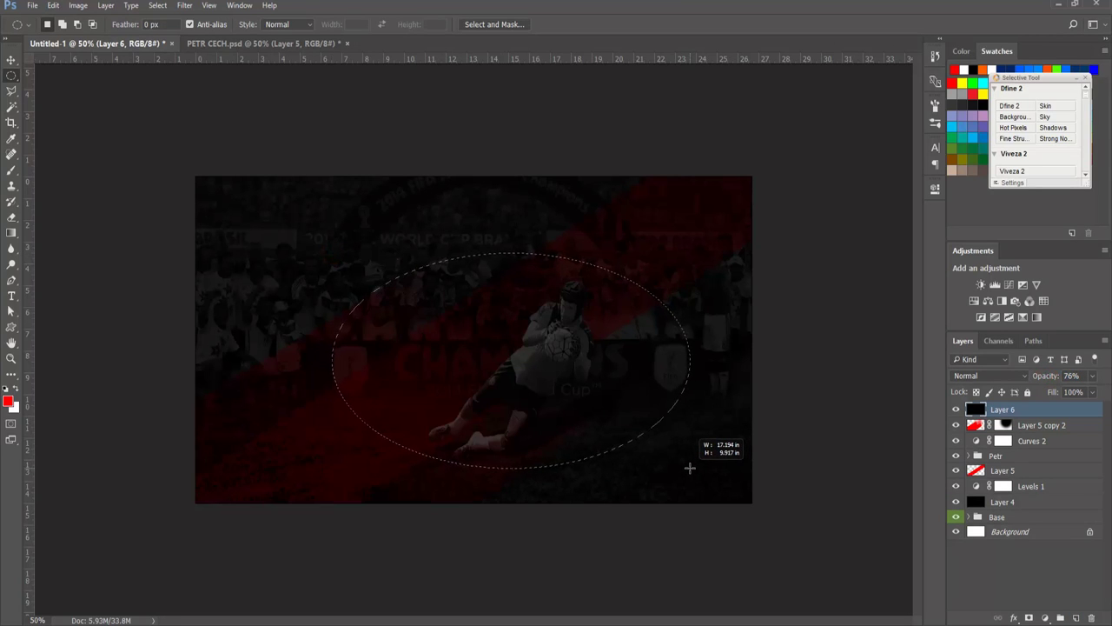
left_click_drag(688, 468, 691, 466)
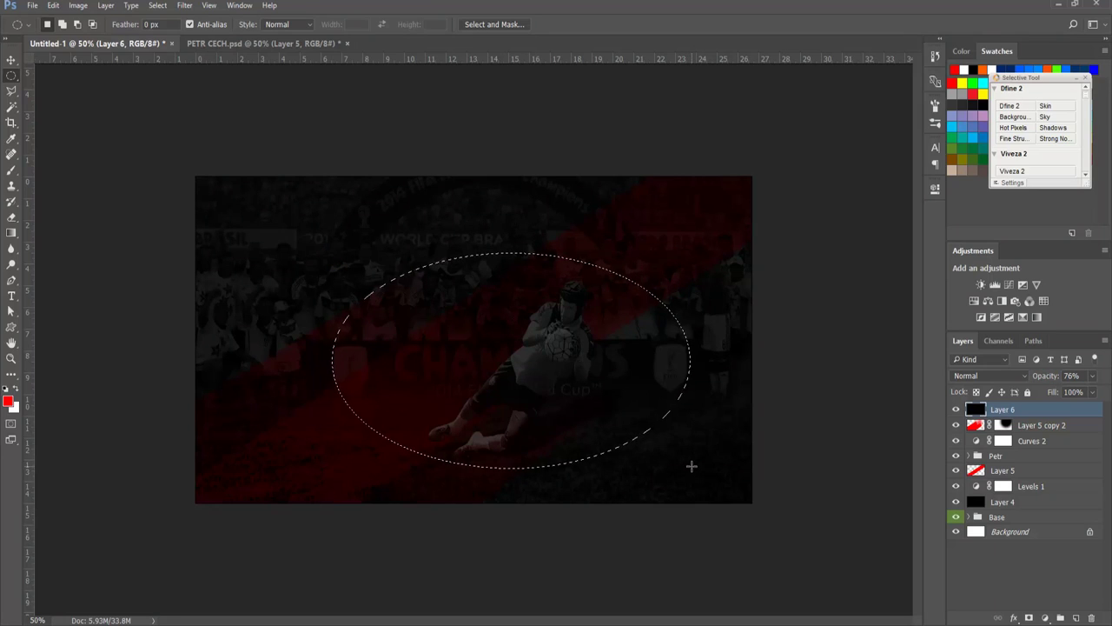
left_click(1030, 618)
key("ctrl+i")
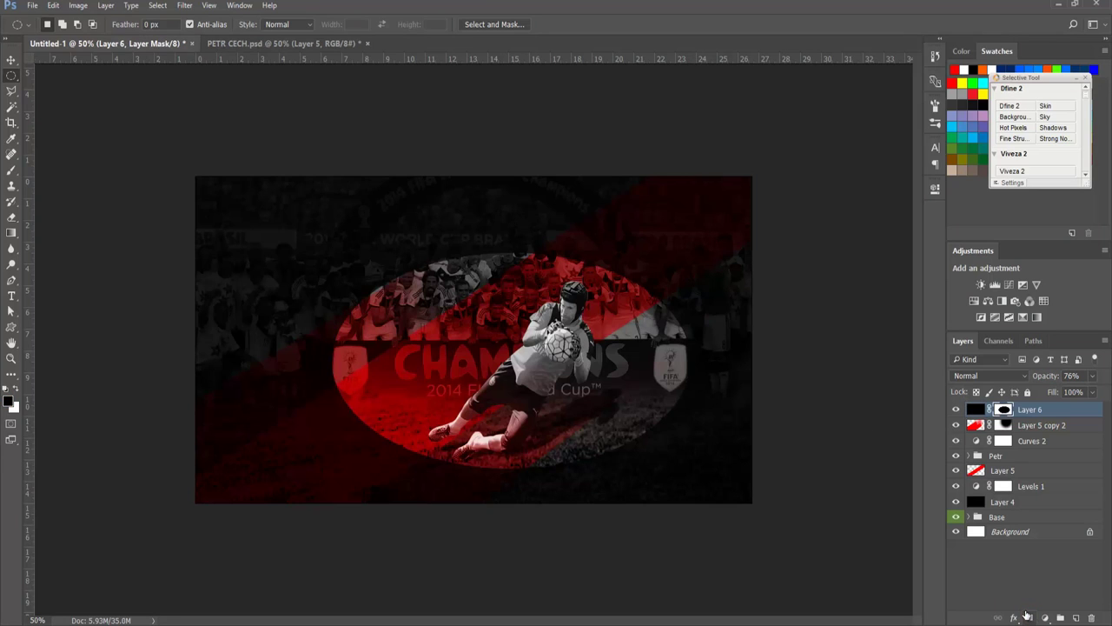
right_click(1001, 409)
left_click(1008, 445)
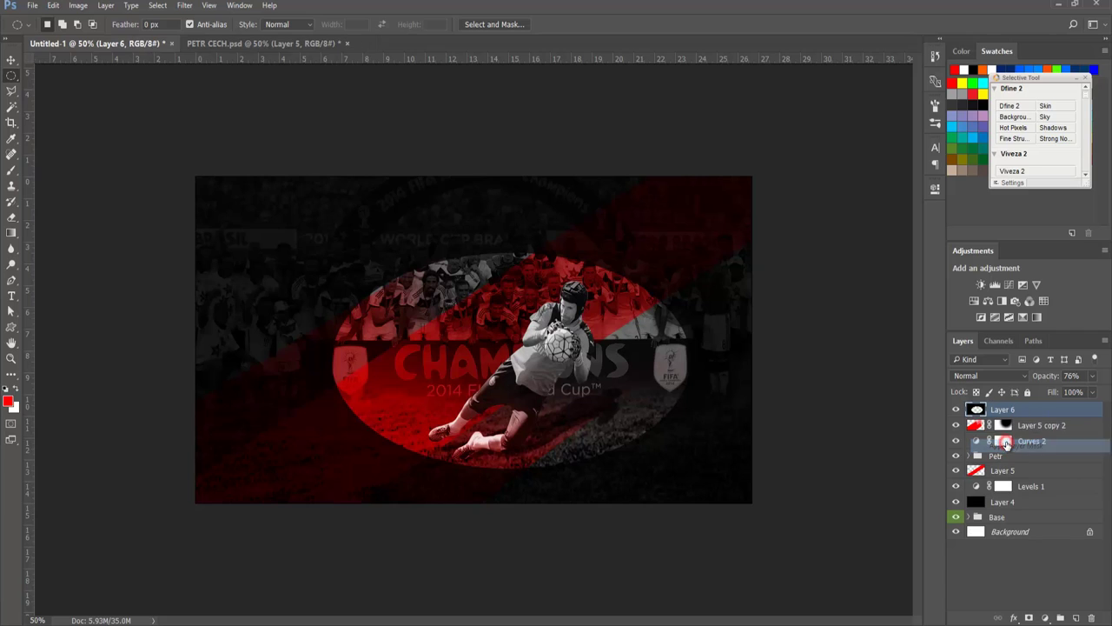
Step: Blur the vignette with a 78.4-pixel Gaussian Blur and set its opacity to 70%
left_click(184, 5)
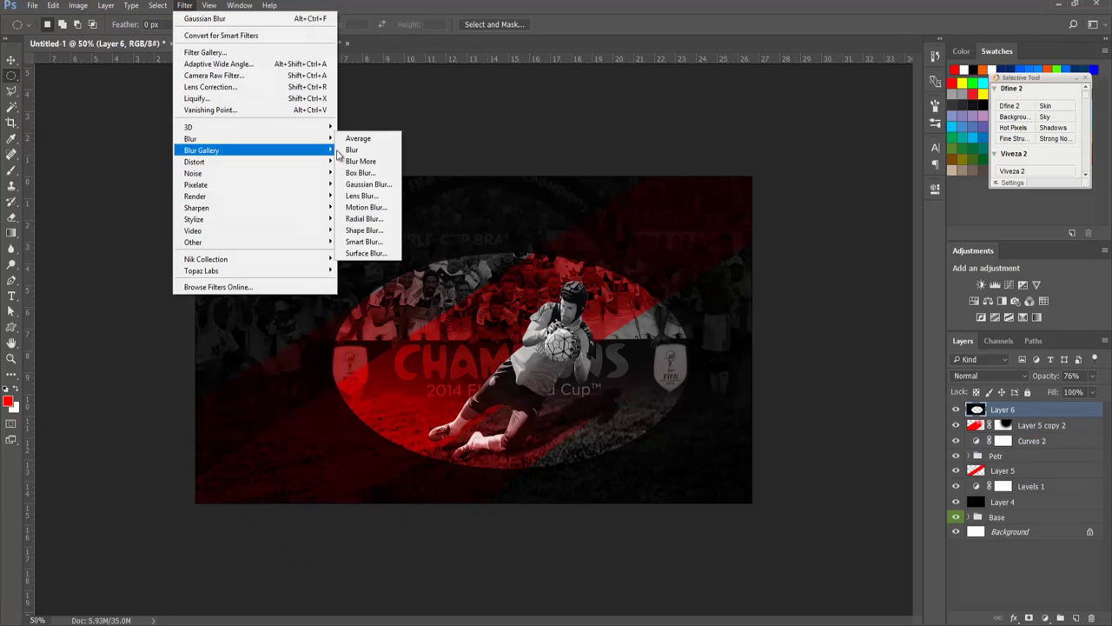
mouse_move(190, 139)
left_click(362, 184)
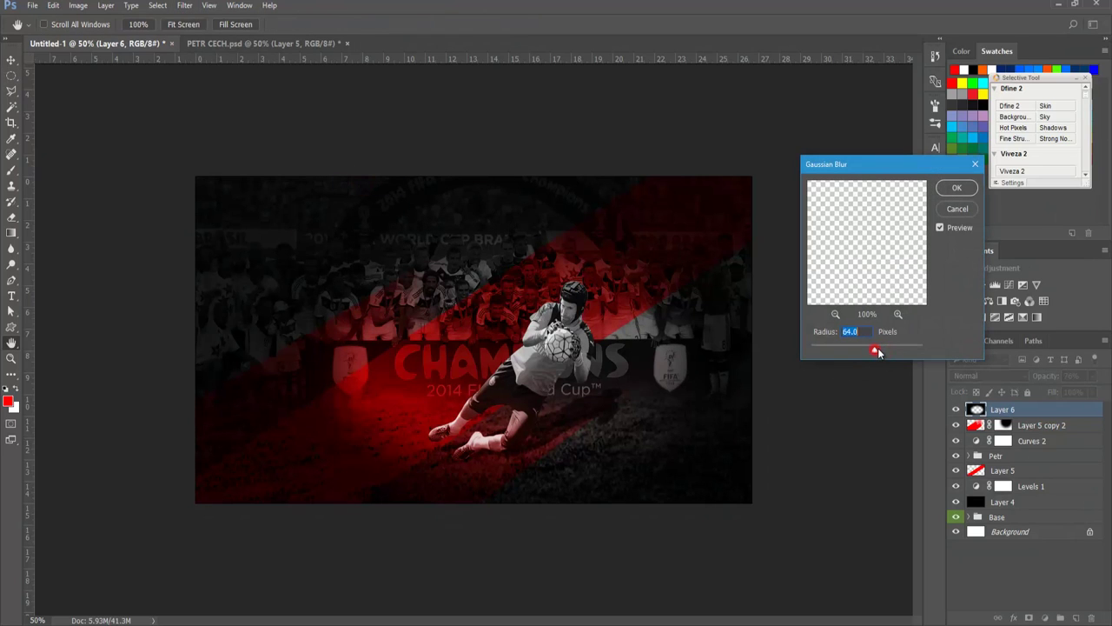
left_click(951, 211)
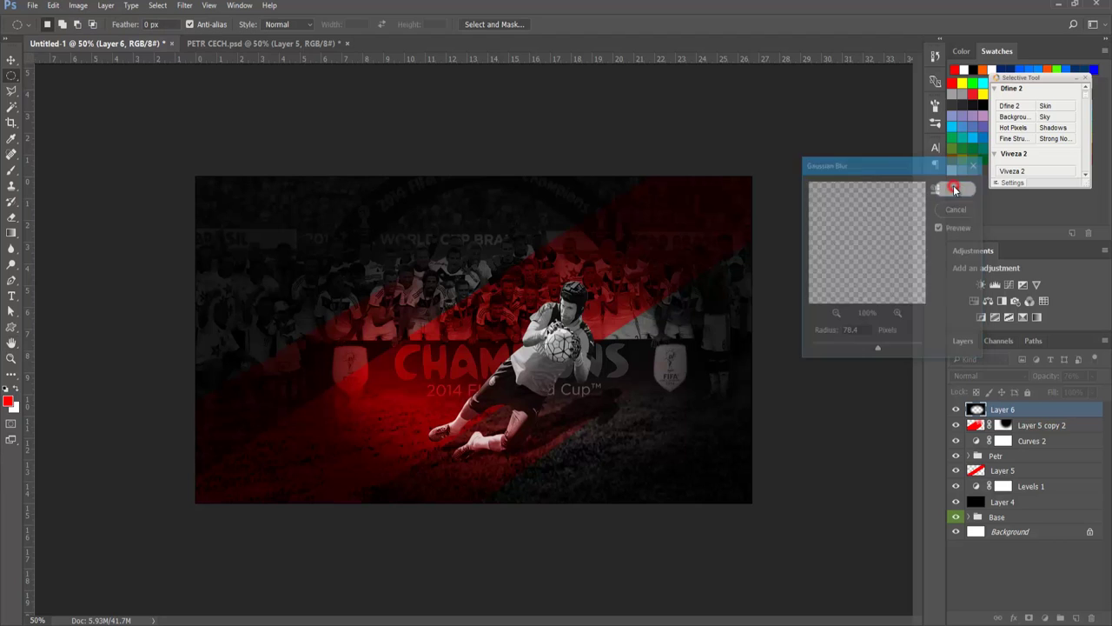
left_click_drag(1060, 373, 1039, 375)
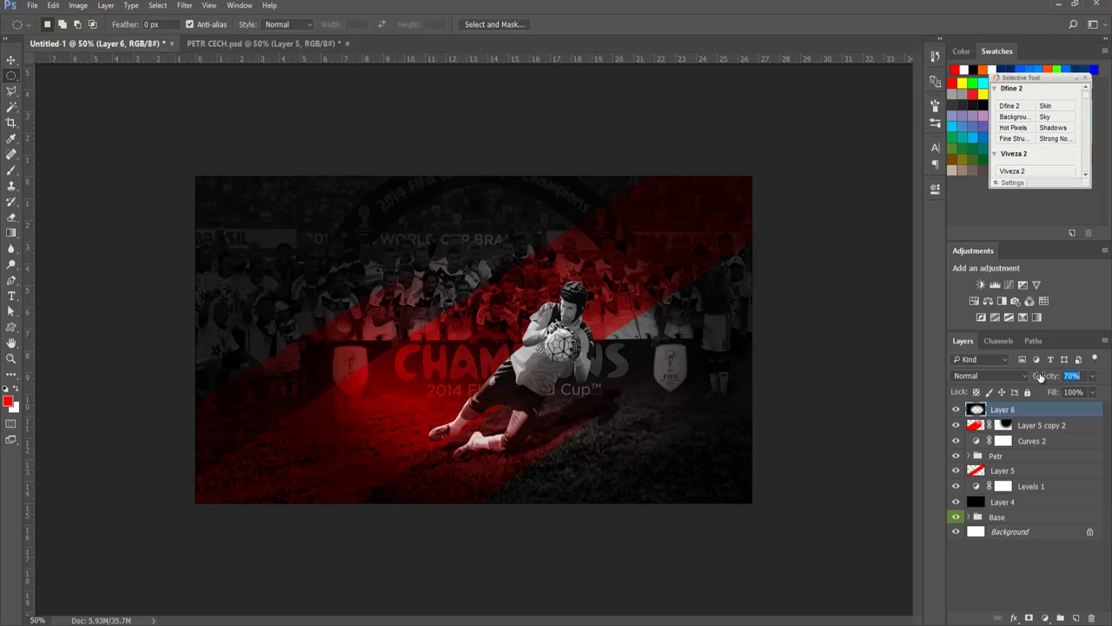
left_click_drag(1040, 375, 1042, 389)
Step: Paint a soft white glow near the goalkeeper and top on new Layer 7 with a 700-pixel brush
left_click(1074, 616)
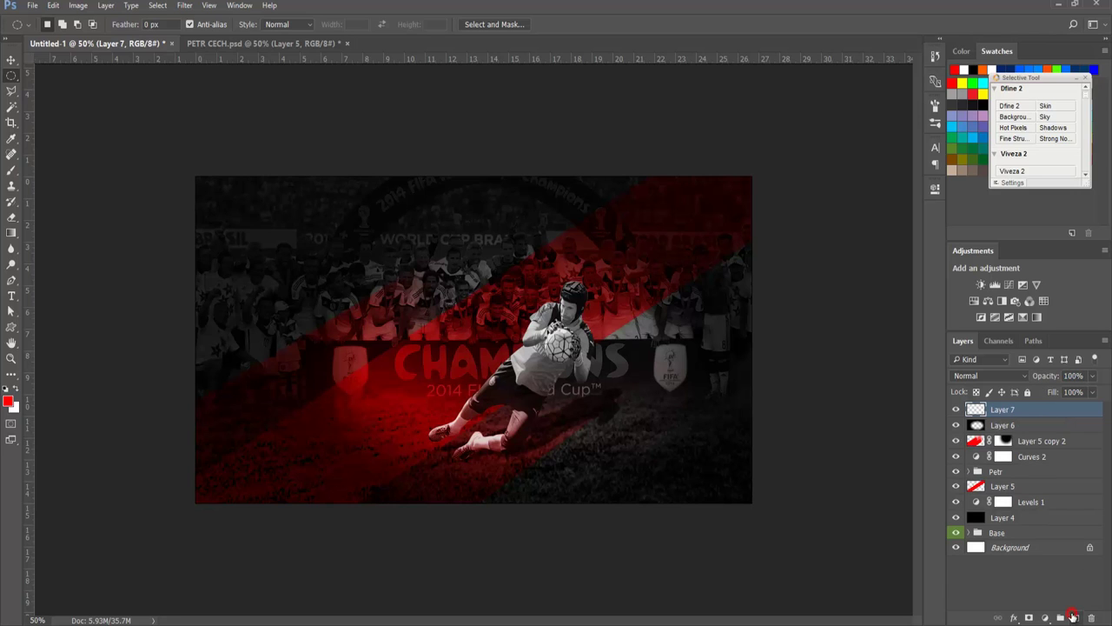
left_click(16, 392)
key("b")
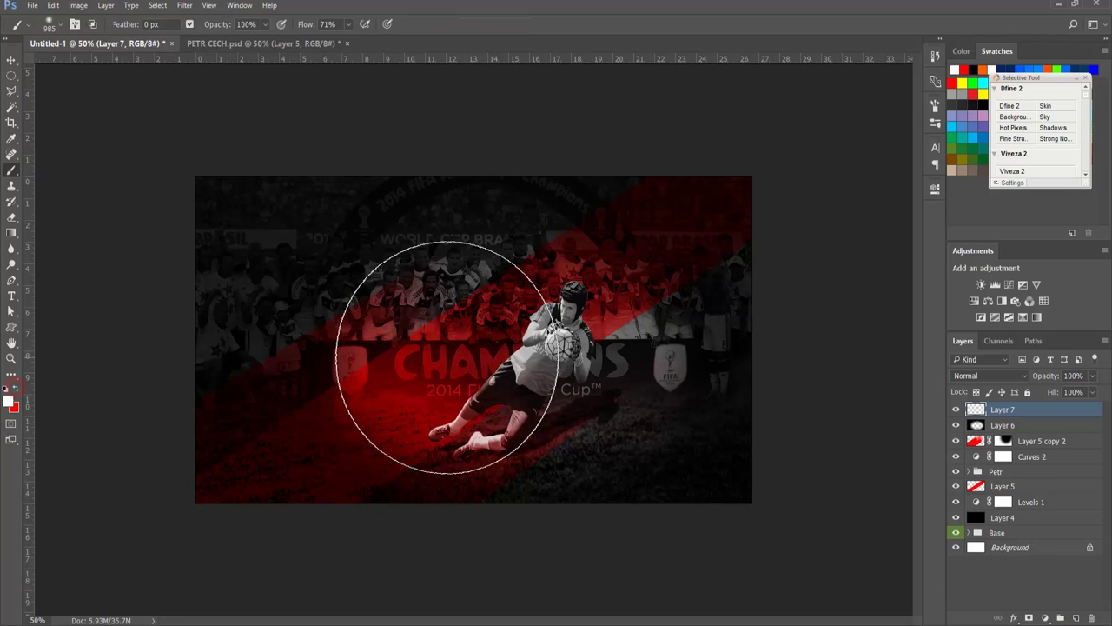
key("bracketleft")
key("bracketleft")
key("bracketleft")
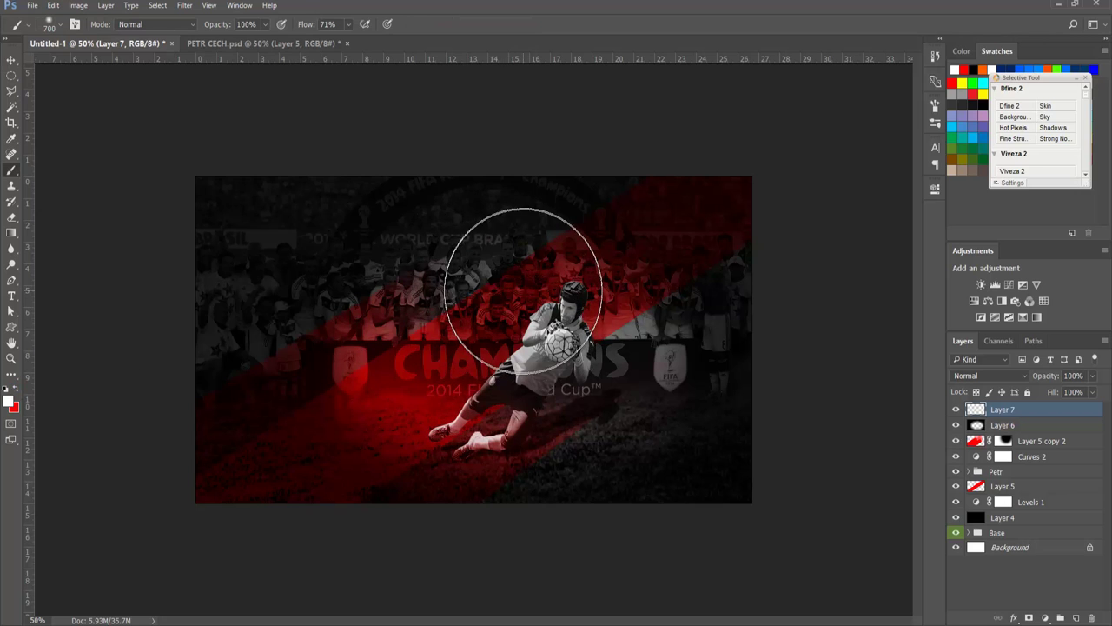
left_click(523, 294)
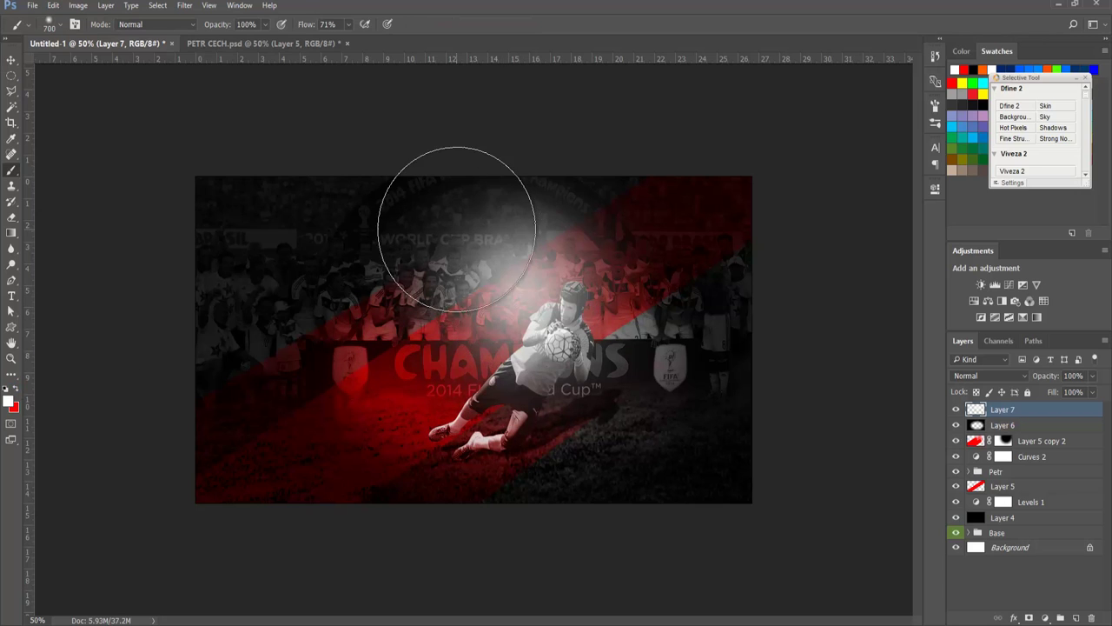
left_click(440, 224)
Step: Set Layer 7 to Overlay blend mode at 40% opacity
left_click(963, 376)
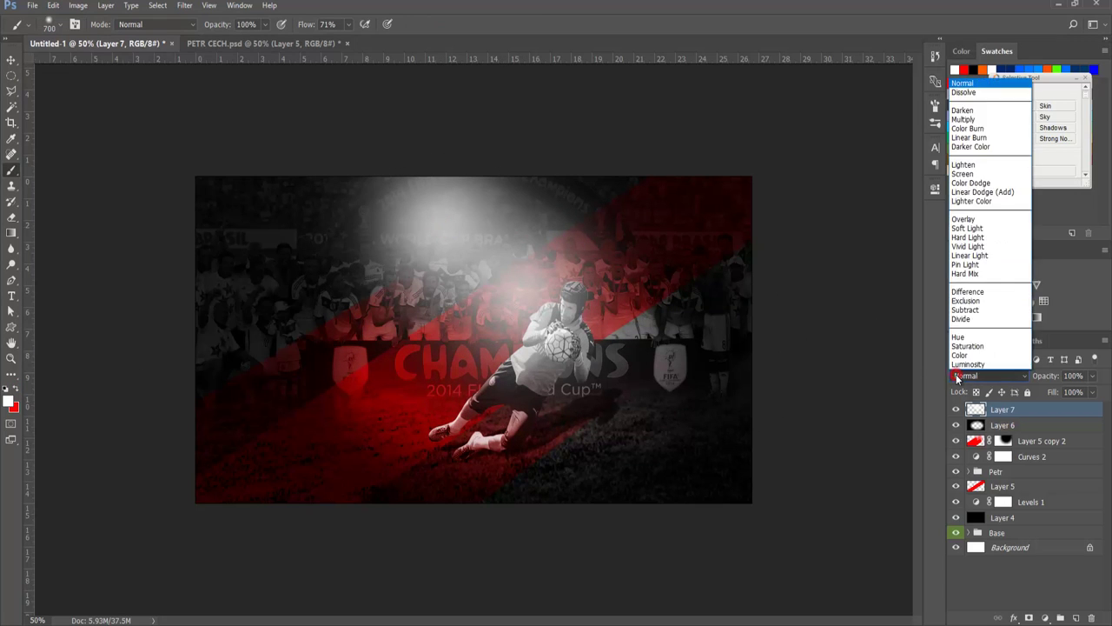
left_click(971, 223)
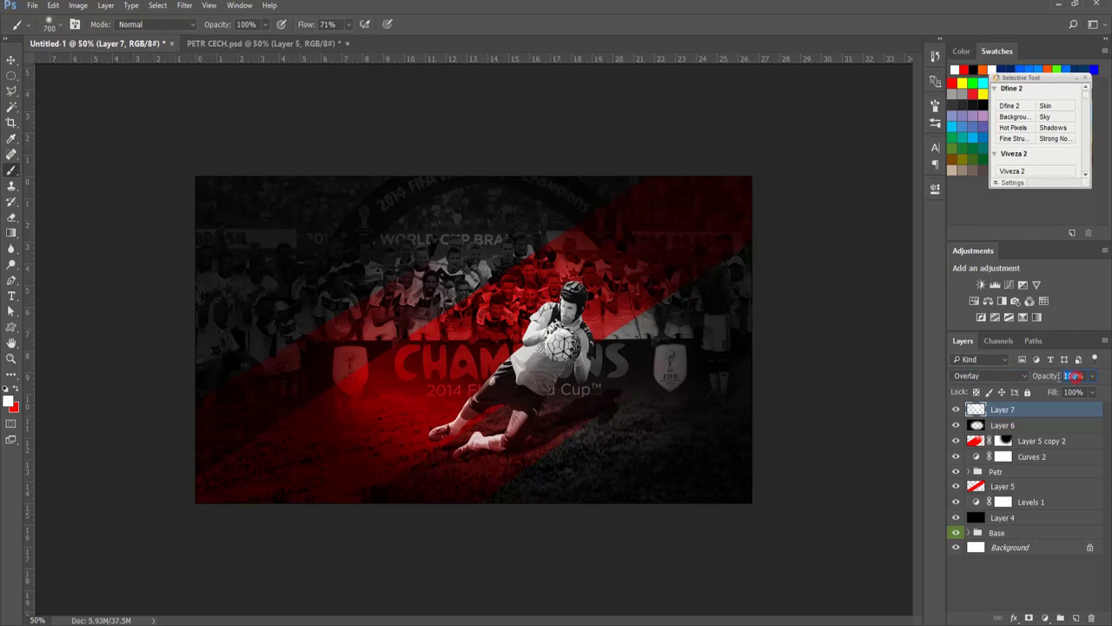
type("40")
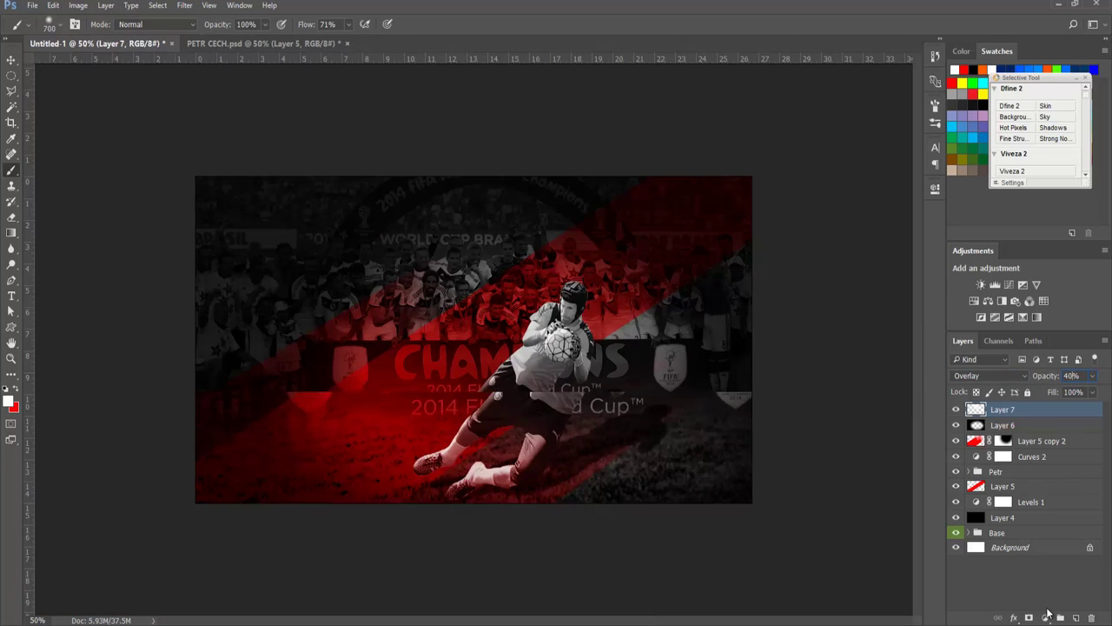
left_click(1047, 617)
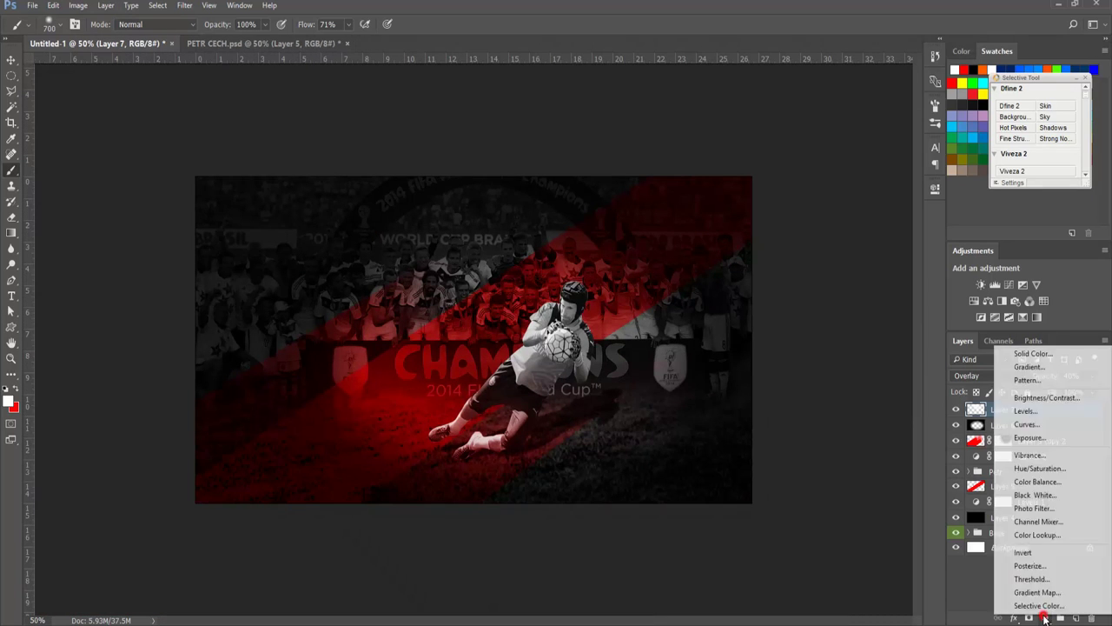
Step: Add a Curves layer with a point pulled down to darken the image
left_click(1026, 424)
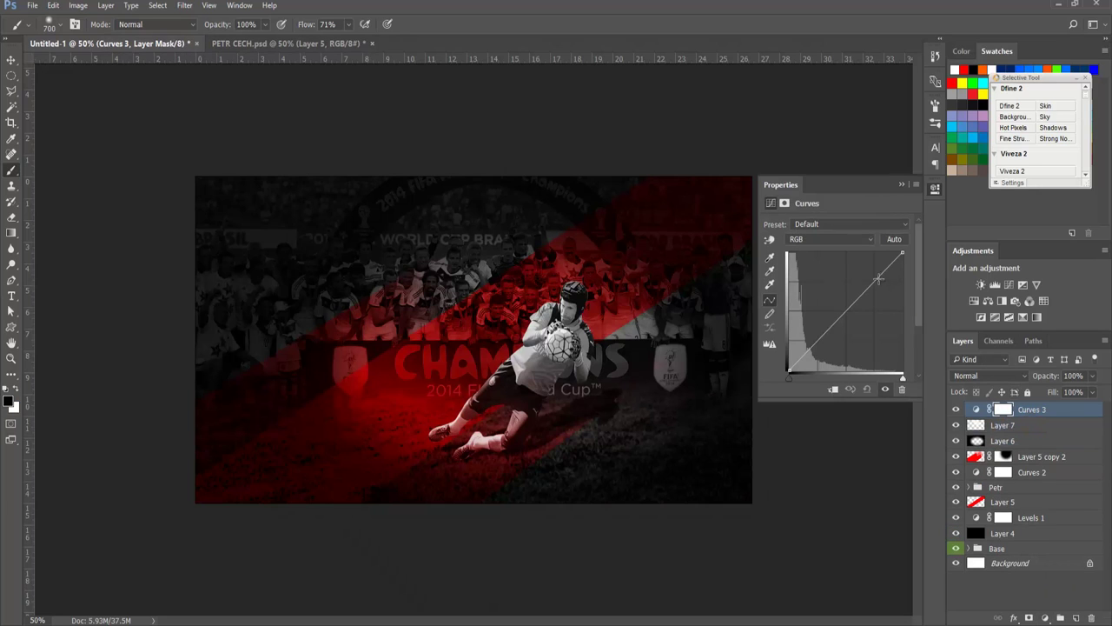
left_click_drag(878, 277, 878, 278)
left_click(904, 185)
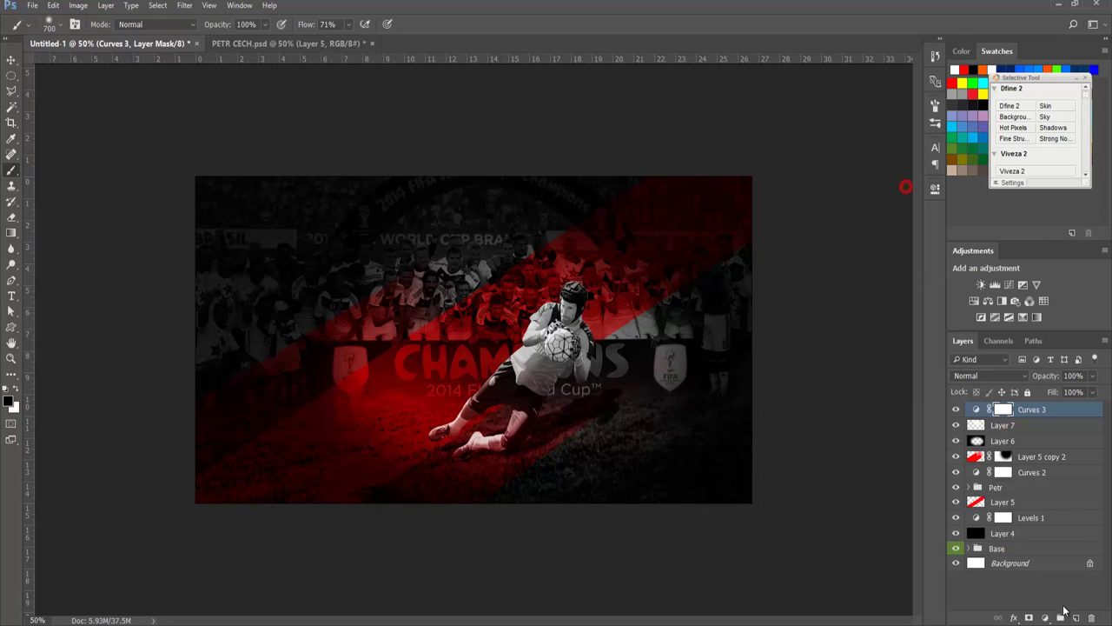
Step: Add a #003380 navy Solid Color fill in Exclusion mode at 17% opacity
left_click(1046, 617)
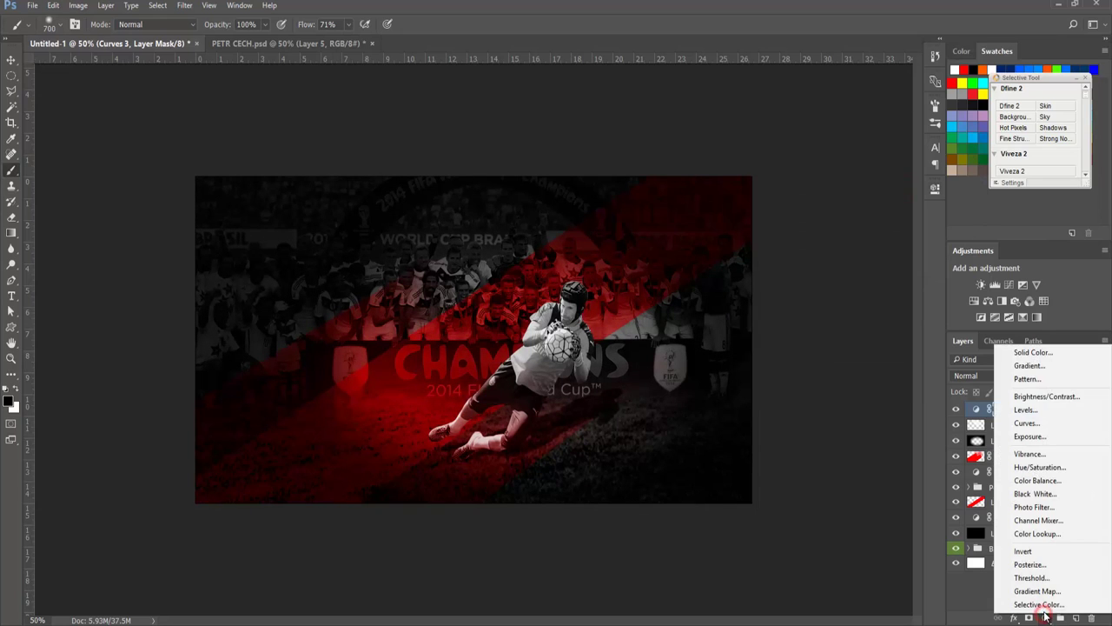
left_click(1034, 352)
type("003380")
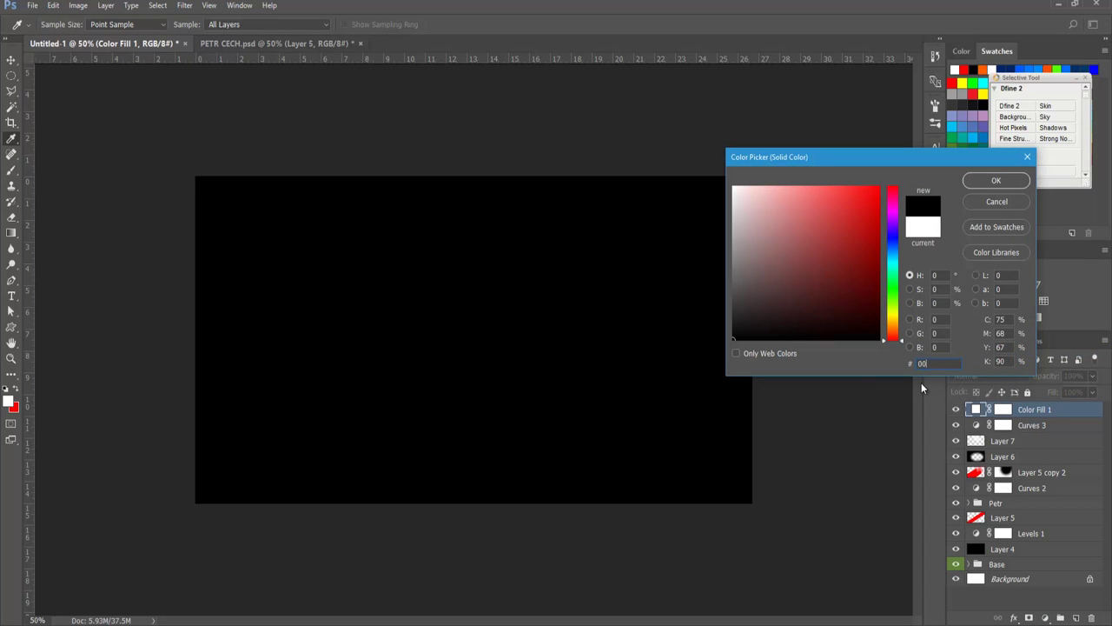
key("Return")
left_click(982, 376)
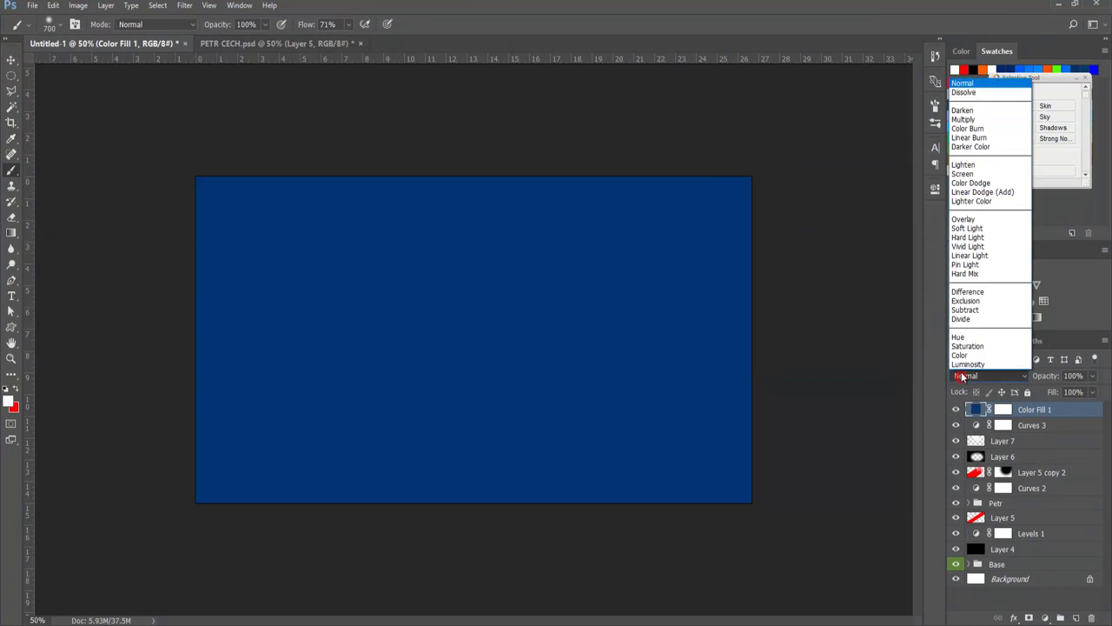
left_click(982, 306)
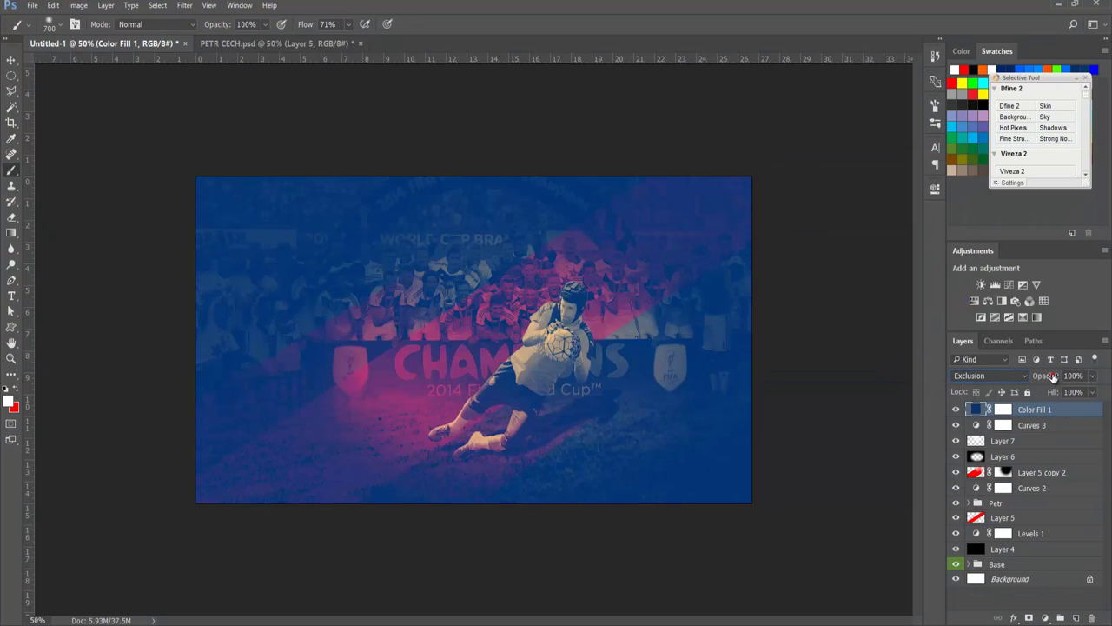
left_click_drag(1052, 375, 1014, 376)
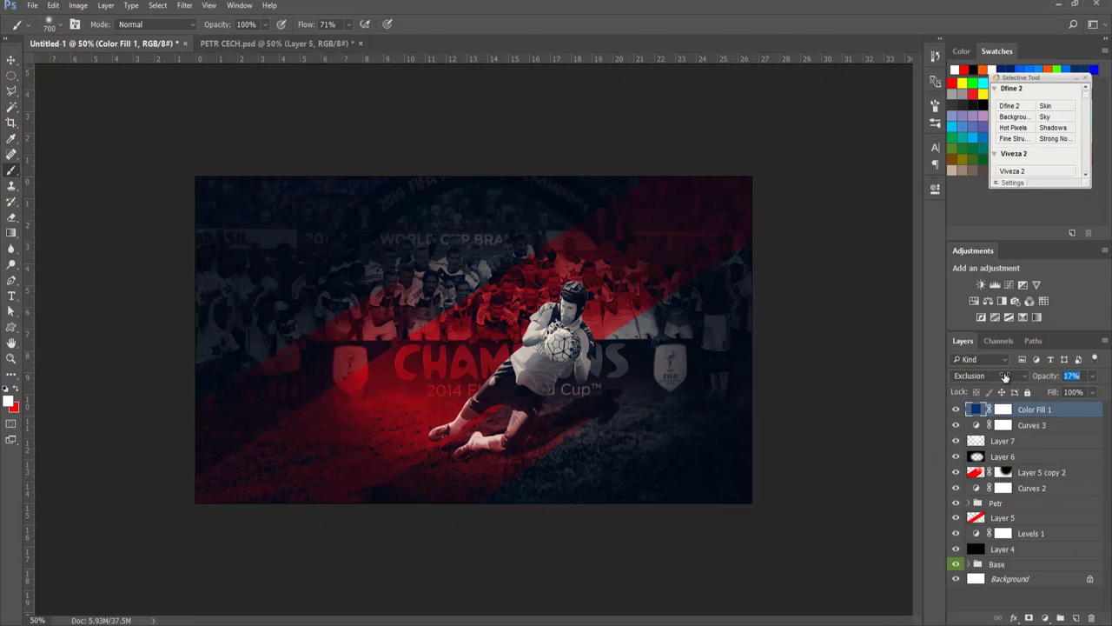
Step: Add a Brightness/Contrast layer with brightness 11 and contrast 40
left_click(1042, 617)
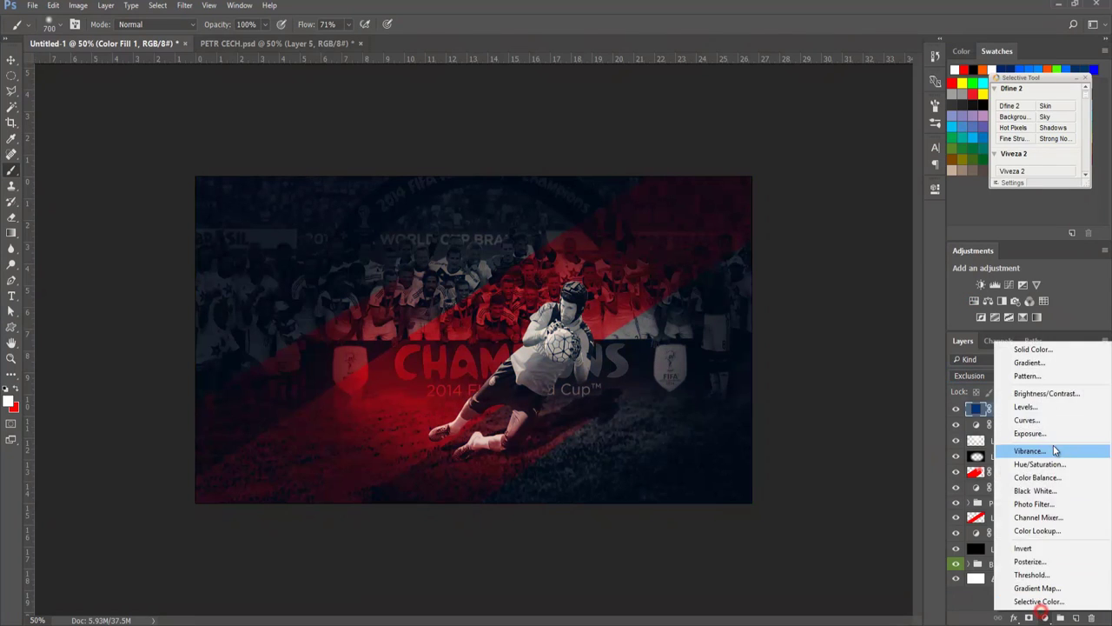
left_click(1046, 395)
mouse_move(837, 279)
left_mouse_down()
mouse_move(864, 277)
mouse_move(841, 257)
left_mouse_up()
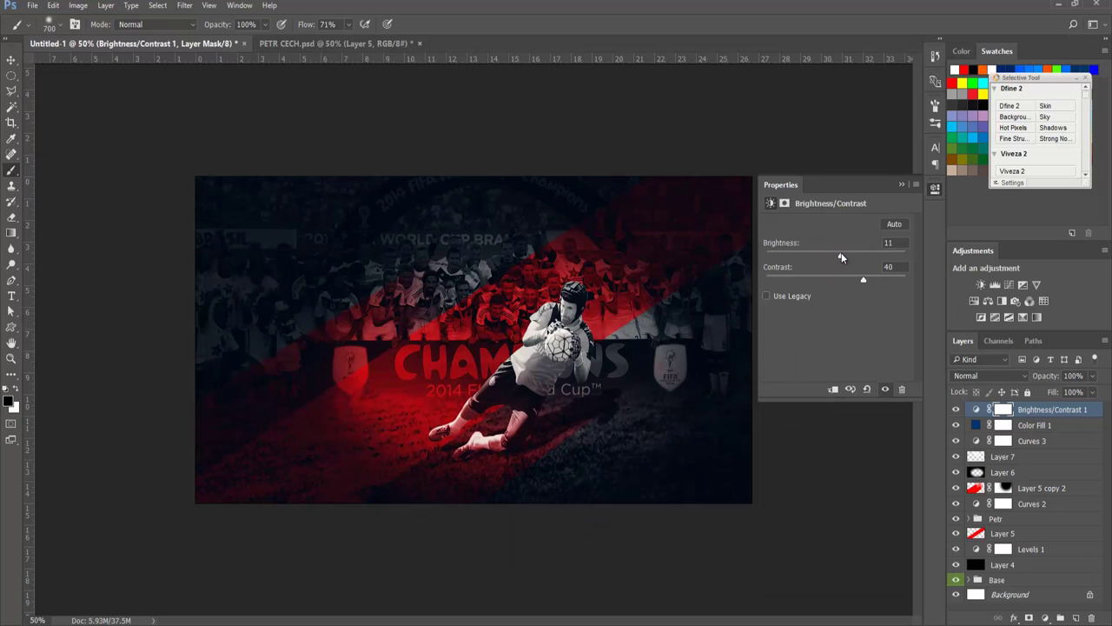
left_click(902, 185)
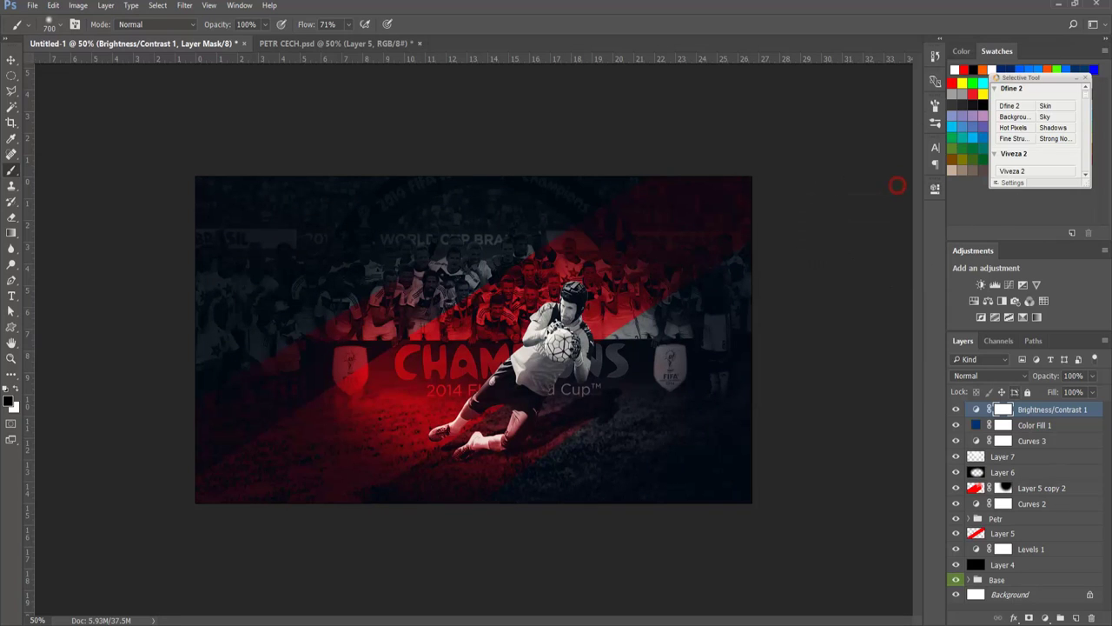
left_click(1046, 617)
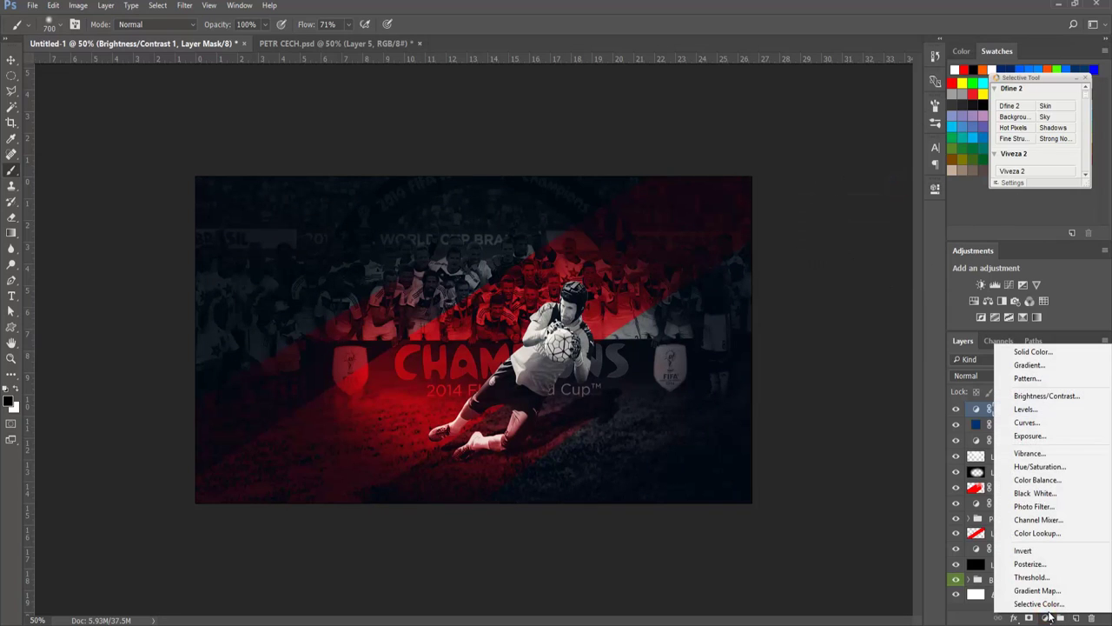
Step: Add a Photo Filter adjustment layer set to Sepia
left_click(1034, 506)
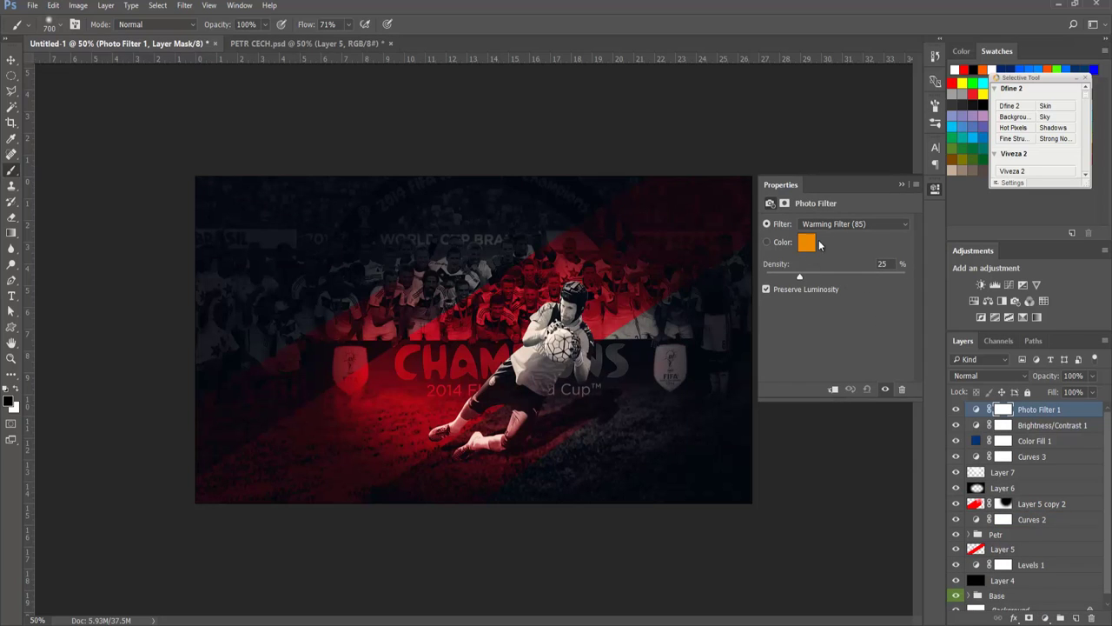
left_click(830, 224)
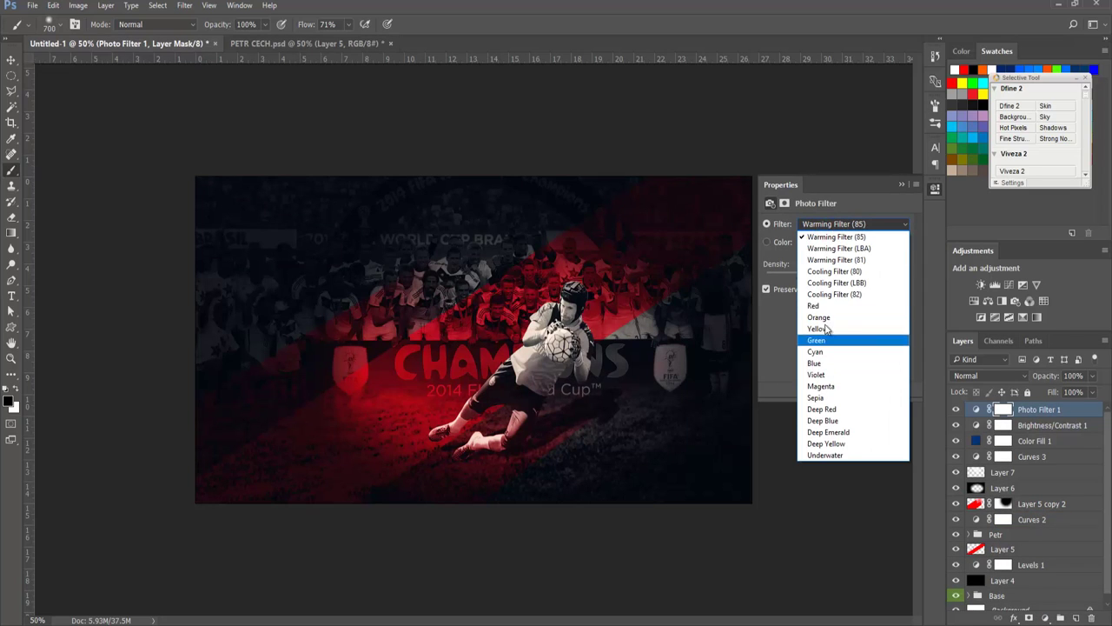
left_click(827, 301)
left_click(830, 224)
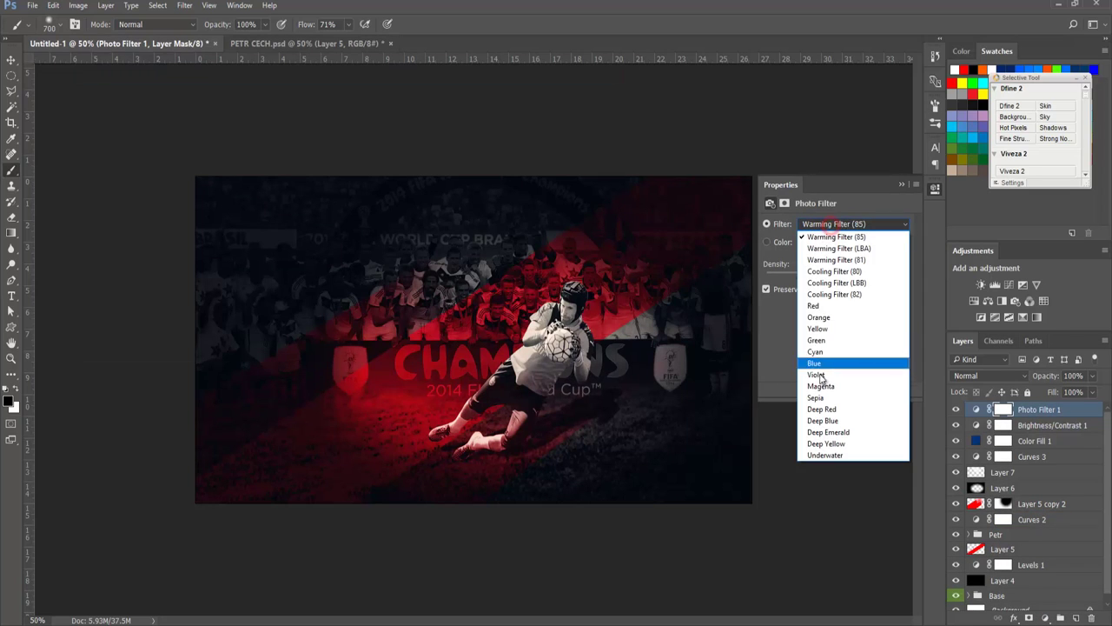
left_click(817, 398)
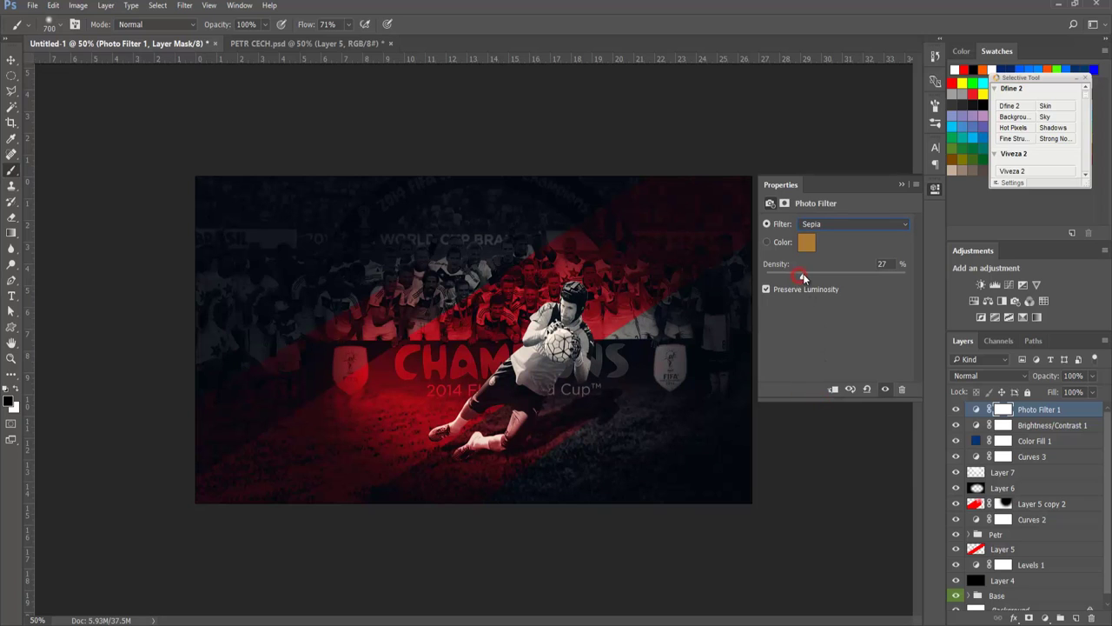
left_click(902, 184)
Step: Add a Curves layer, lifting the Blue channel curve and shifting its shadow point
left_click(1046, 618)
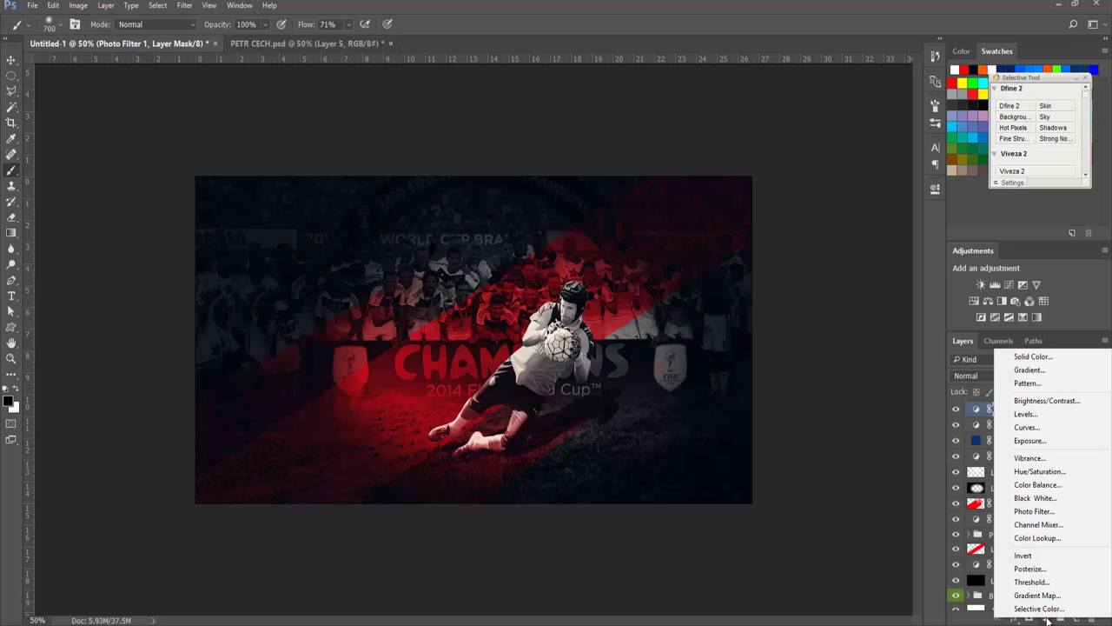
left_click(1026, 428)
left_click(848, 239)
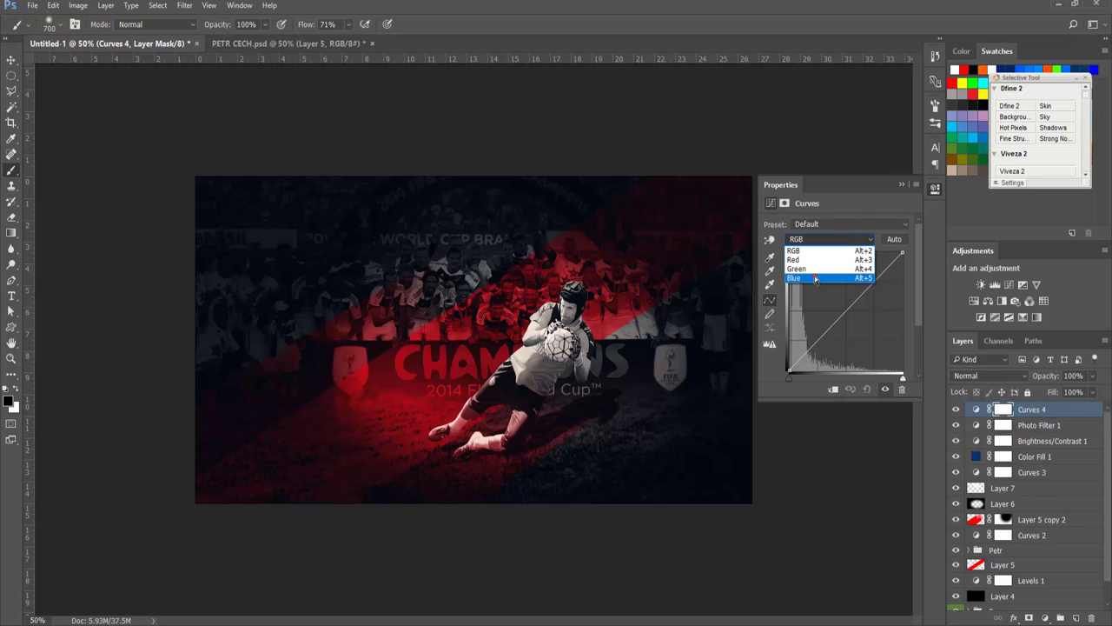
left_click(815, 278)
left_click_drag(881, 275, 882, 276)
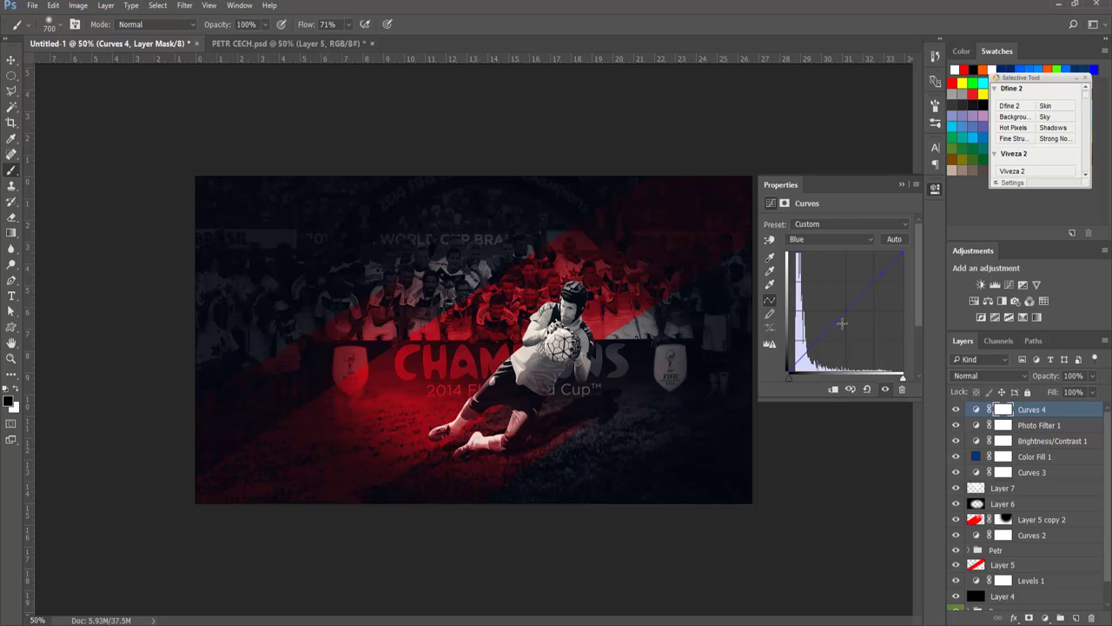
left_click_drag(800, 360, 788, 369)
left_click(900, 186)
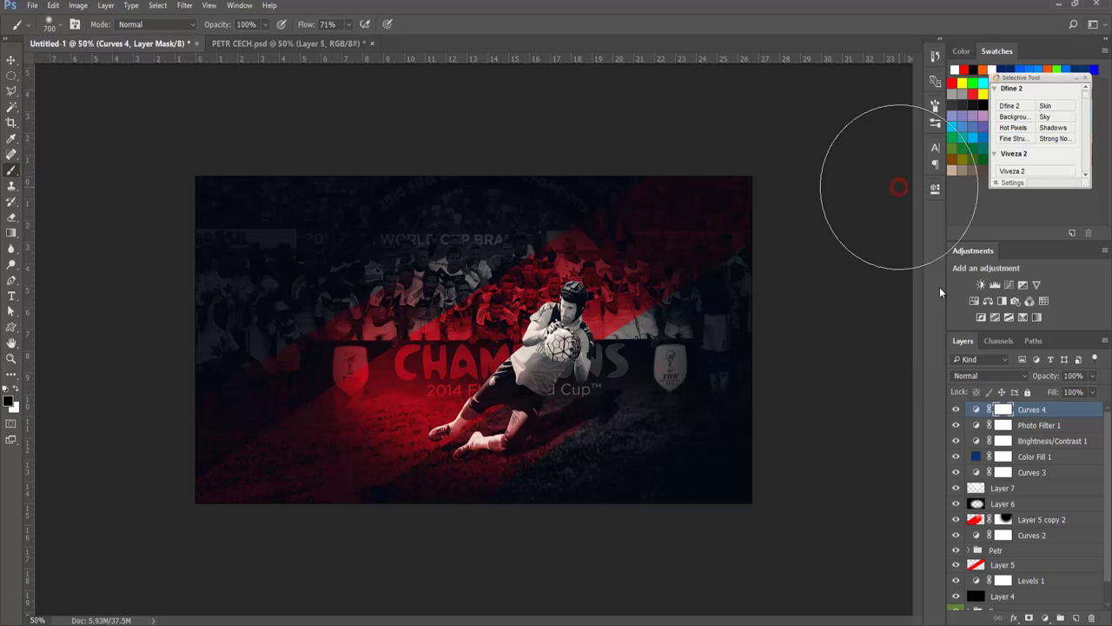
key("v")
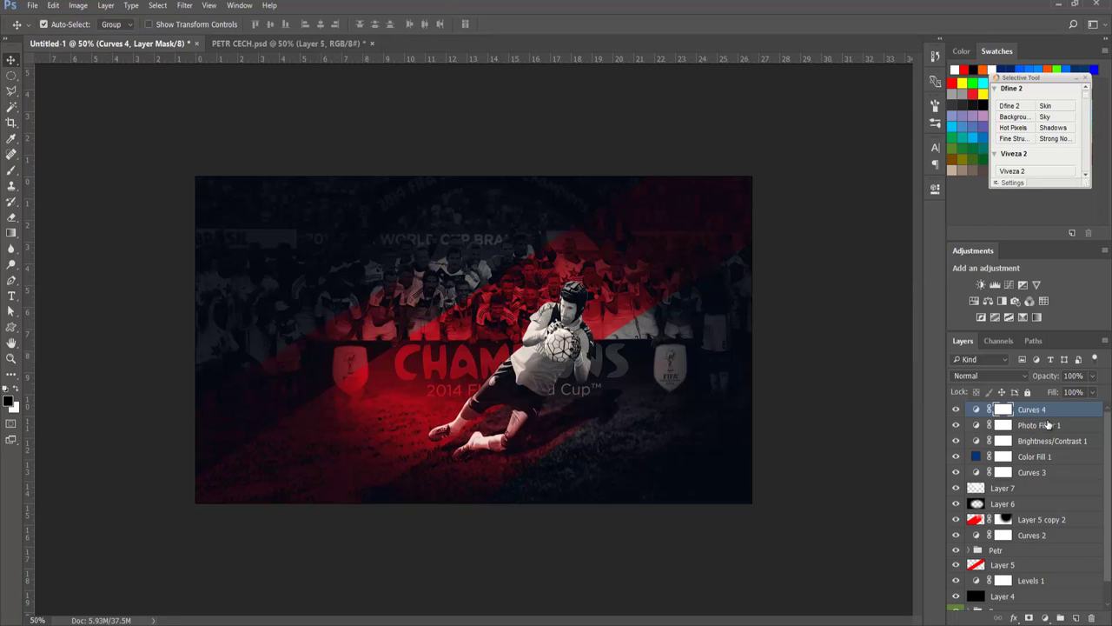
Step: Stamp visible layers into a new top layer and type PETR CECH at lower right
key("ctrl+shift+alt+e")
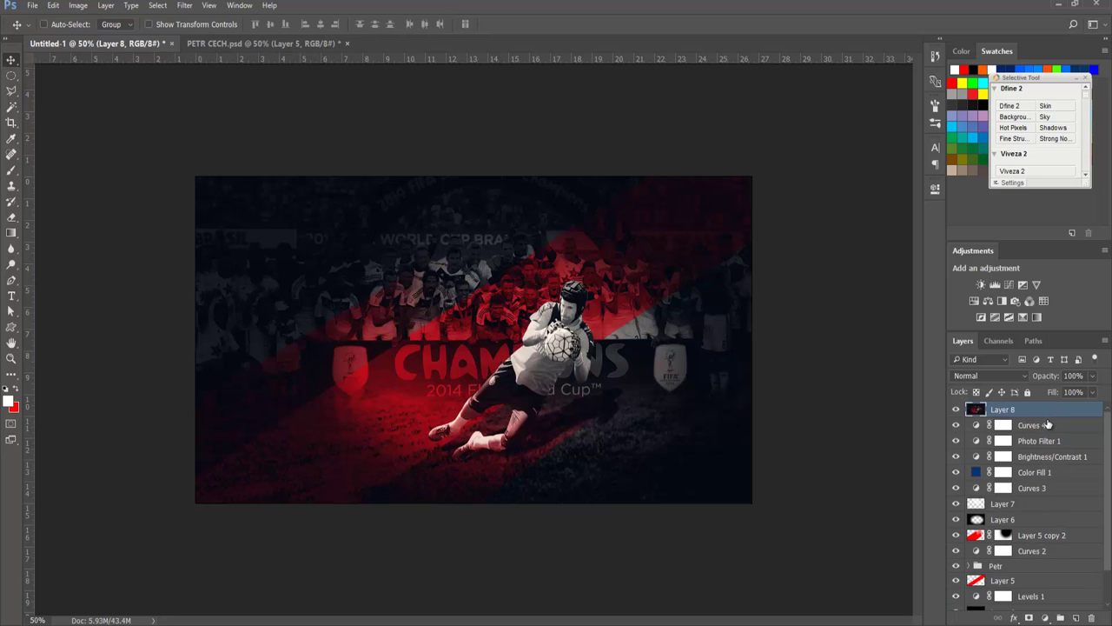
key("t")
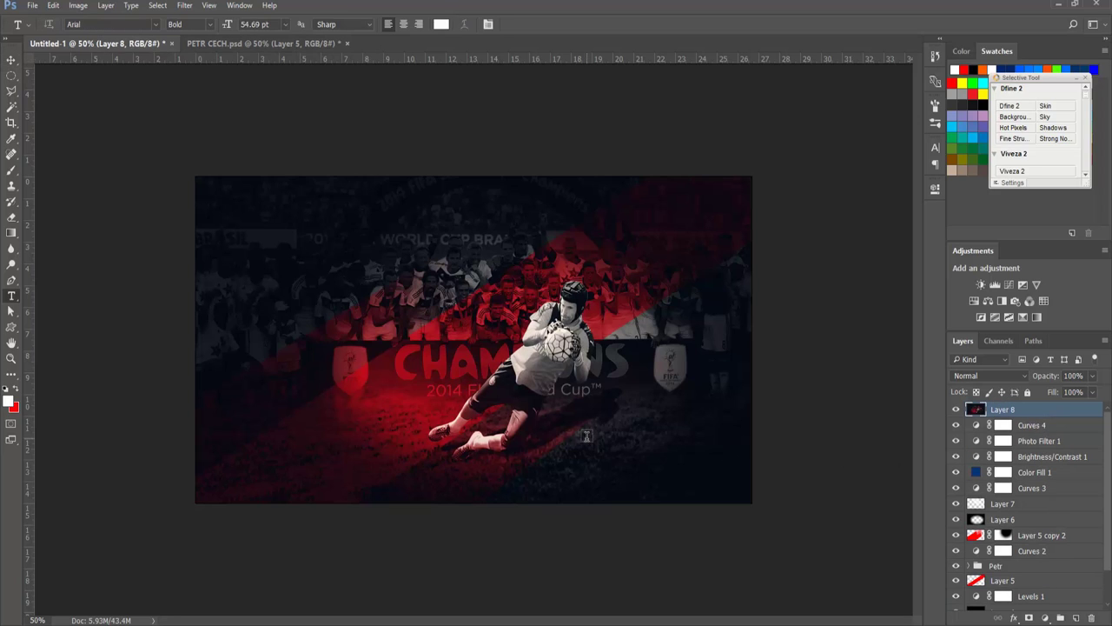
left_click(588, 444)
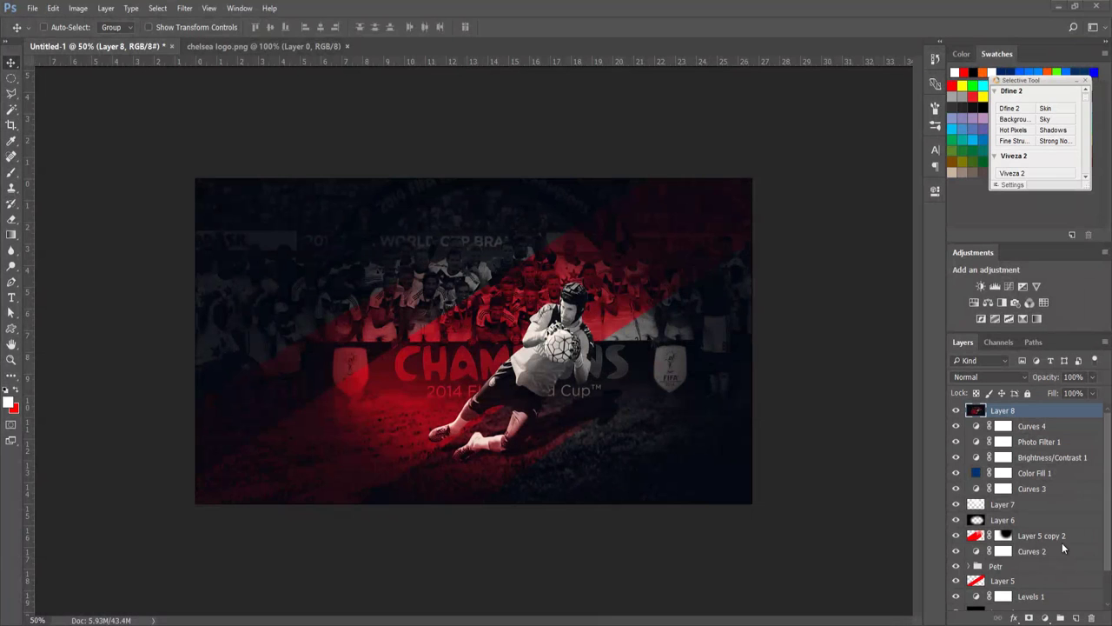
key("t")
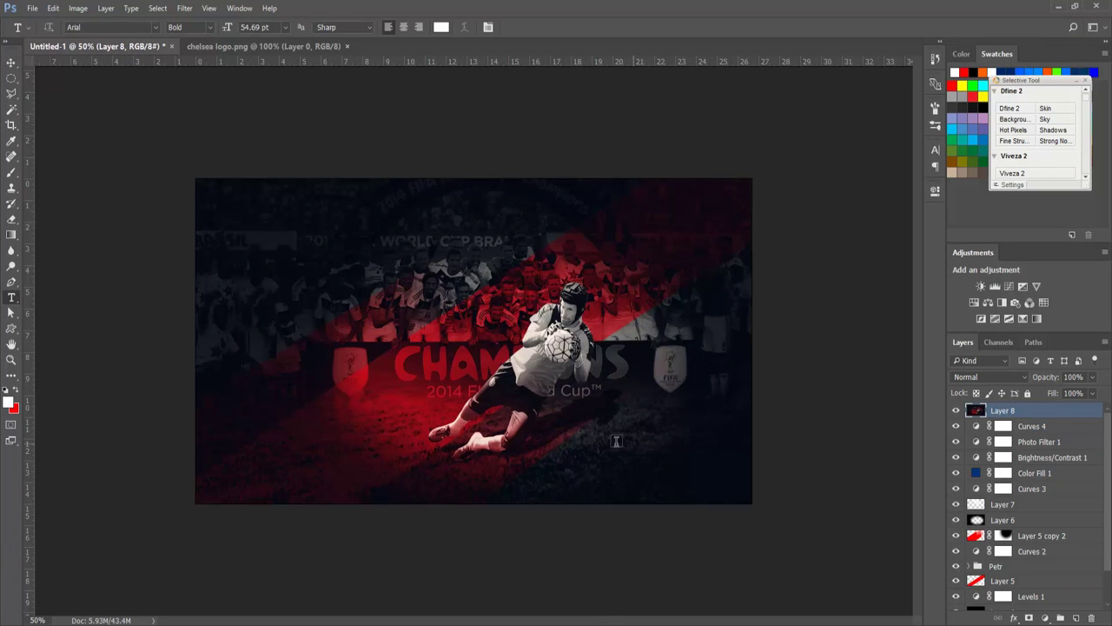
left_click(591, 443)
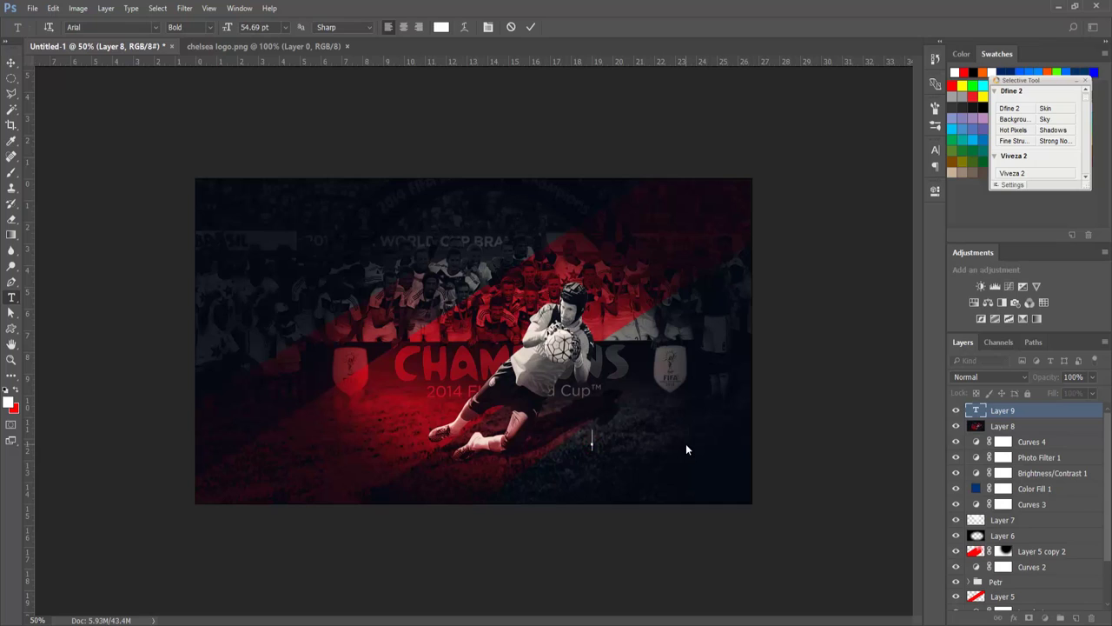
type("PETR ")
type("CECH")
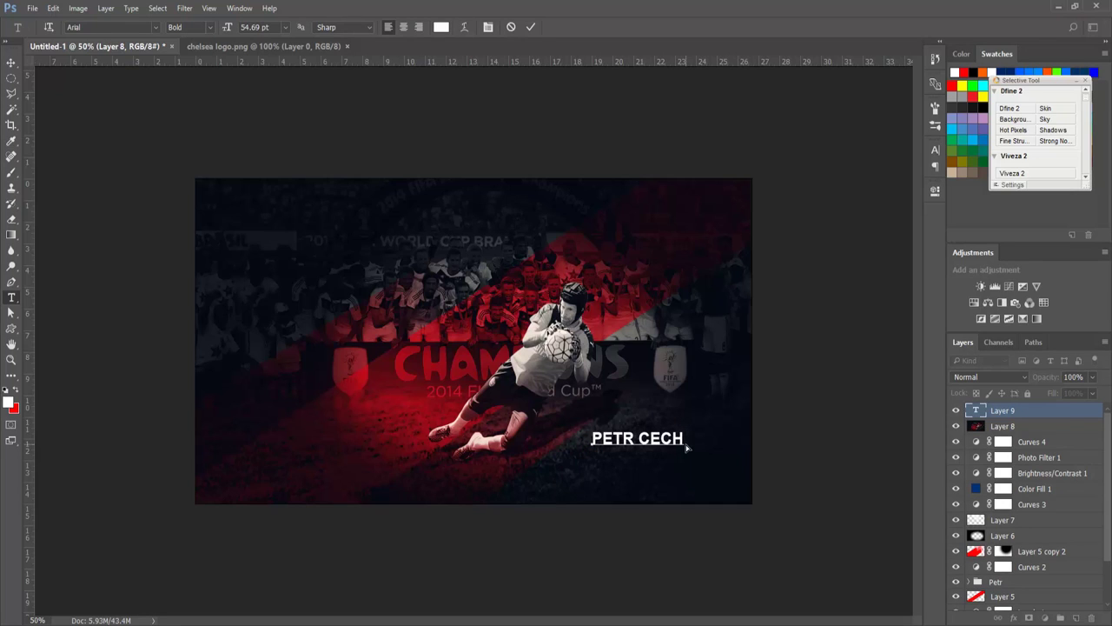
Step: Set PETR CECH in Aero Matics Light and enlarge it to about 170%
key("ctrl+a")
left_click(936, 152)
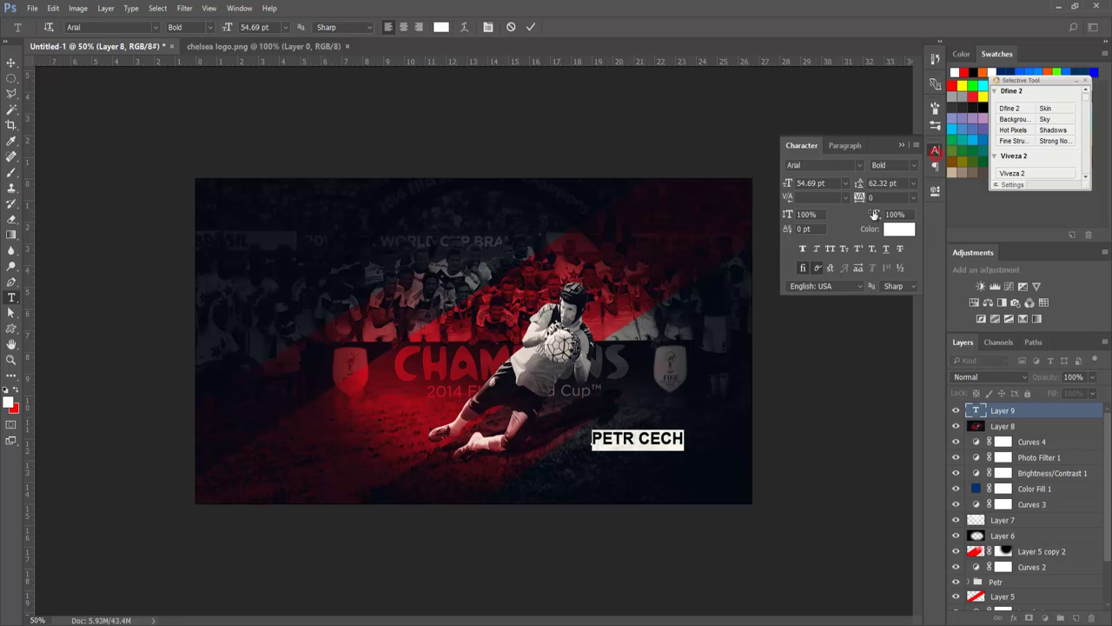
left_click(863, 166)
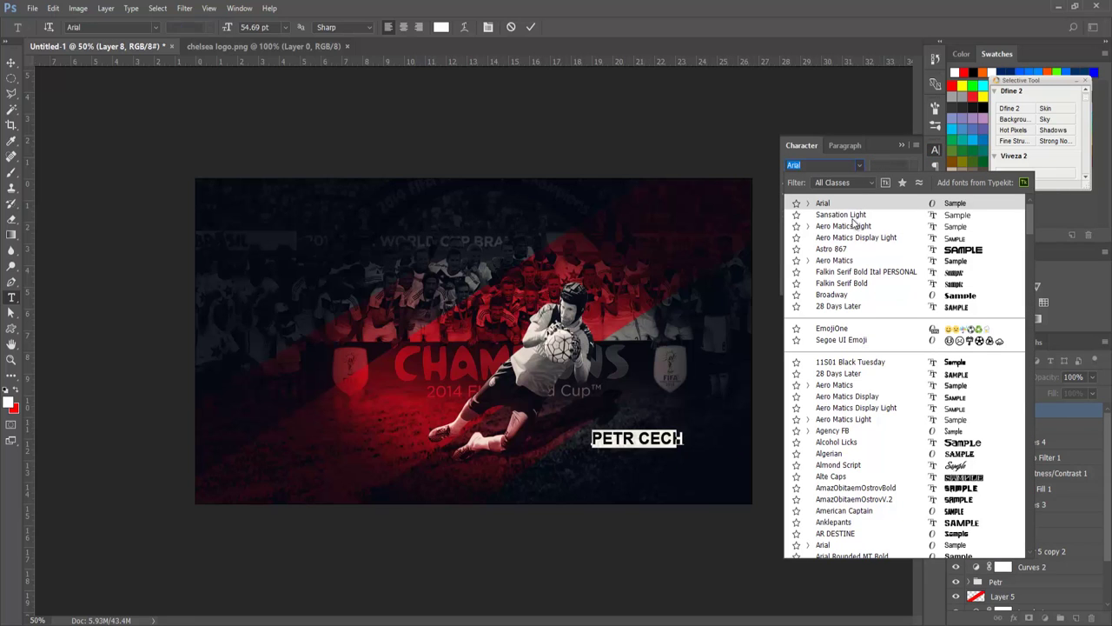
left_click(854, 229)
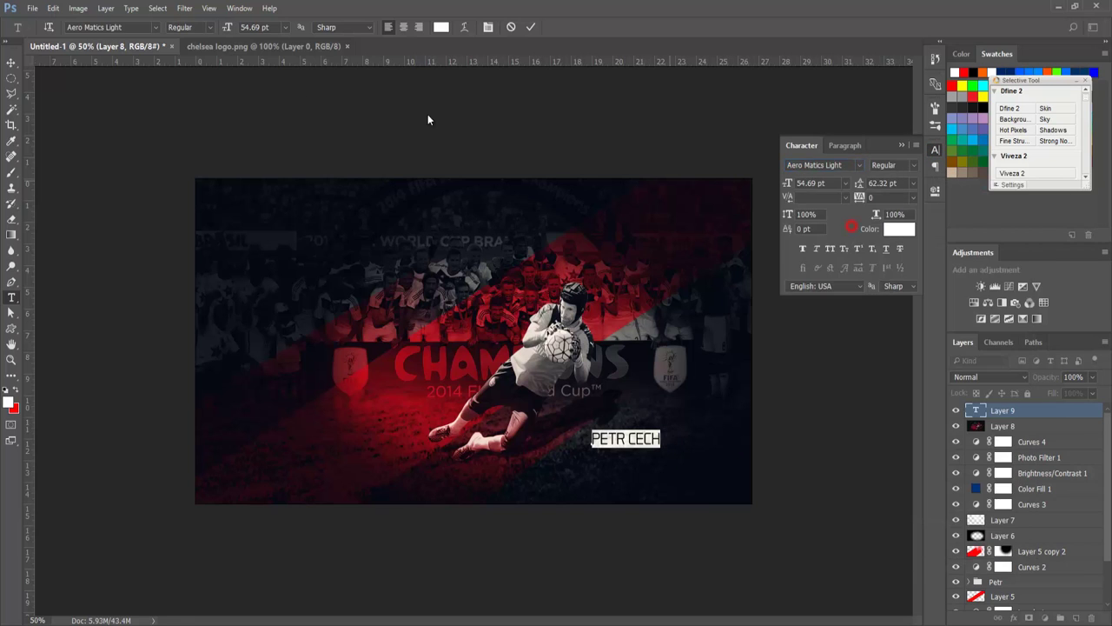
left_click(12, 63)
key("ctrl+t")
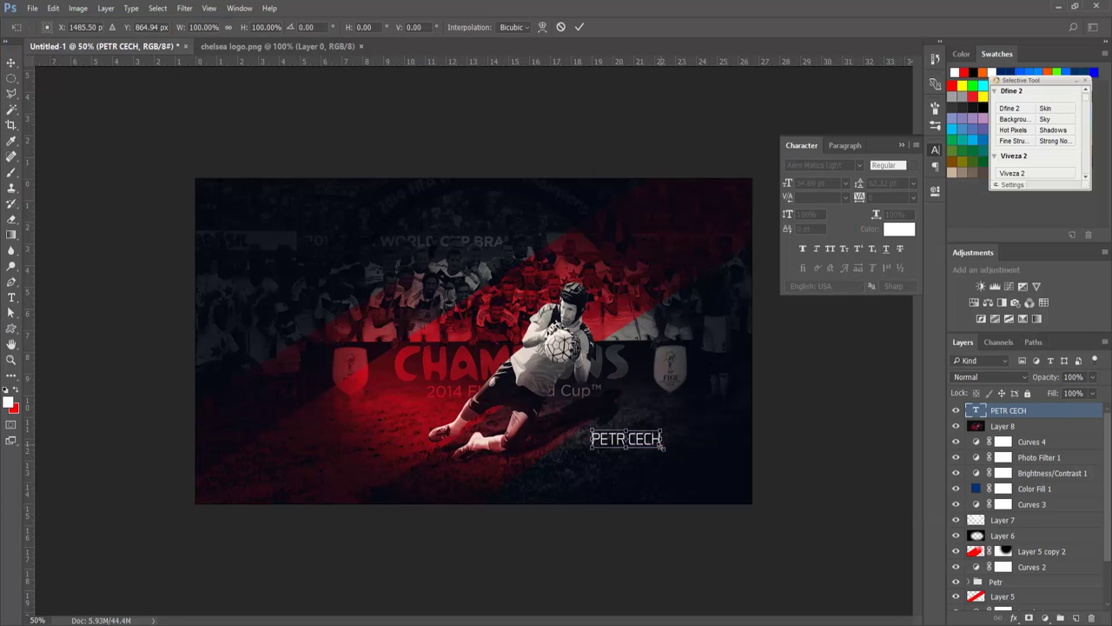
left_click_drag(661, 448, 708, 468)
key("Return")
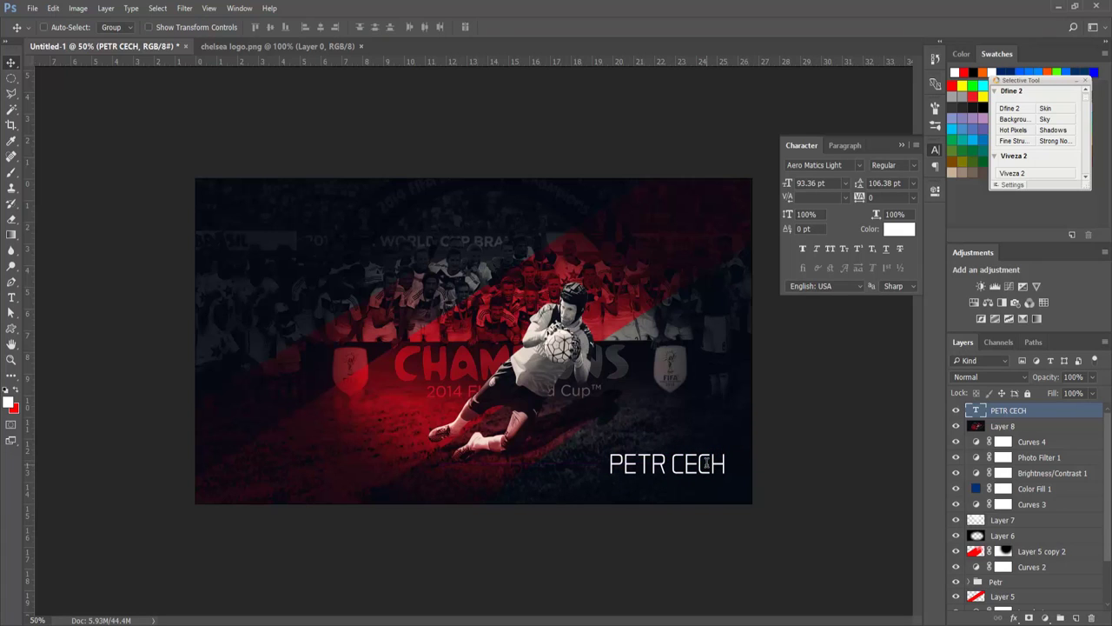
key("t")
left_click(620, 414)
type("CHELSEA")
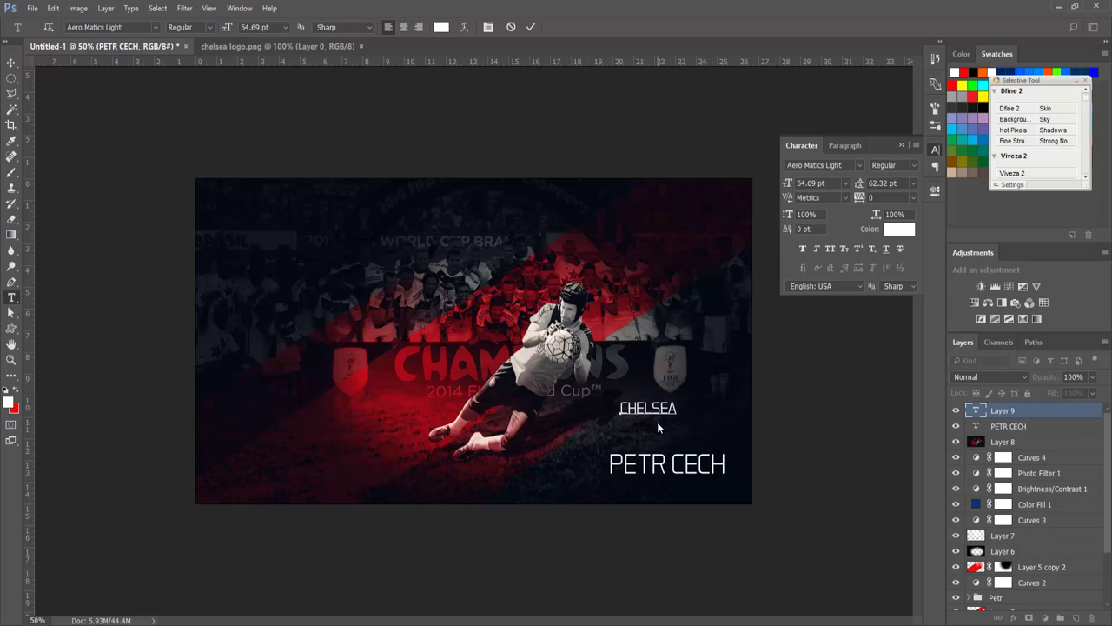
Step: Set the CHELSEA text in the Sansation Light font
key("ctrl+a")
left_click(859, 166)
left_click(832, 224)
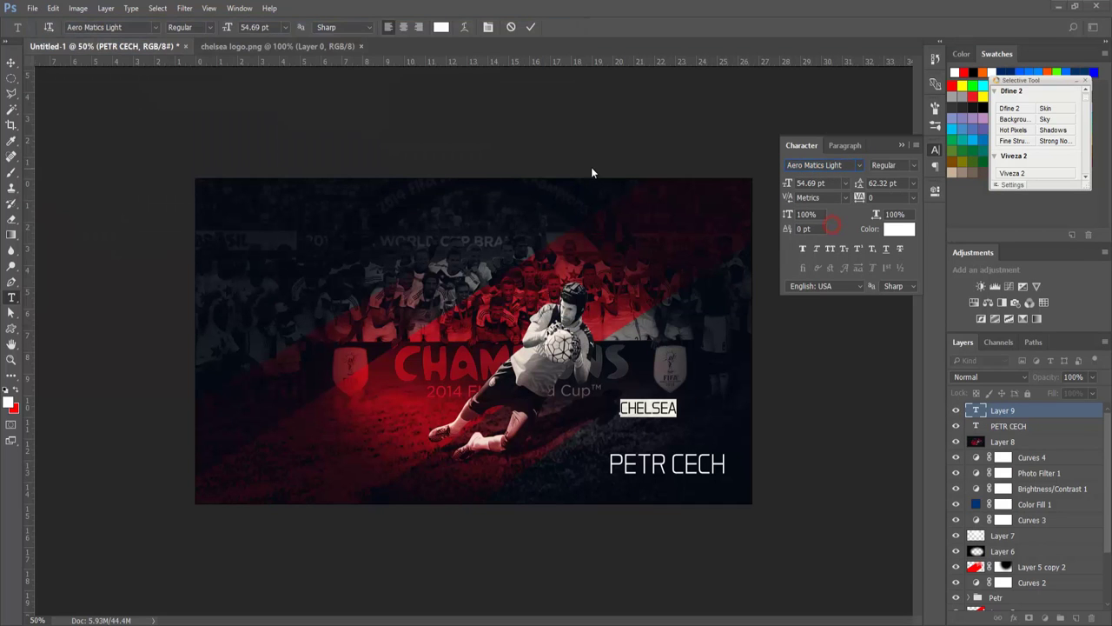
left_click(860, 165)
left_click(837, 231)
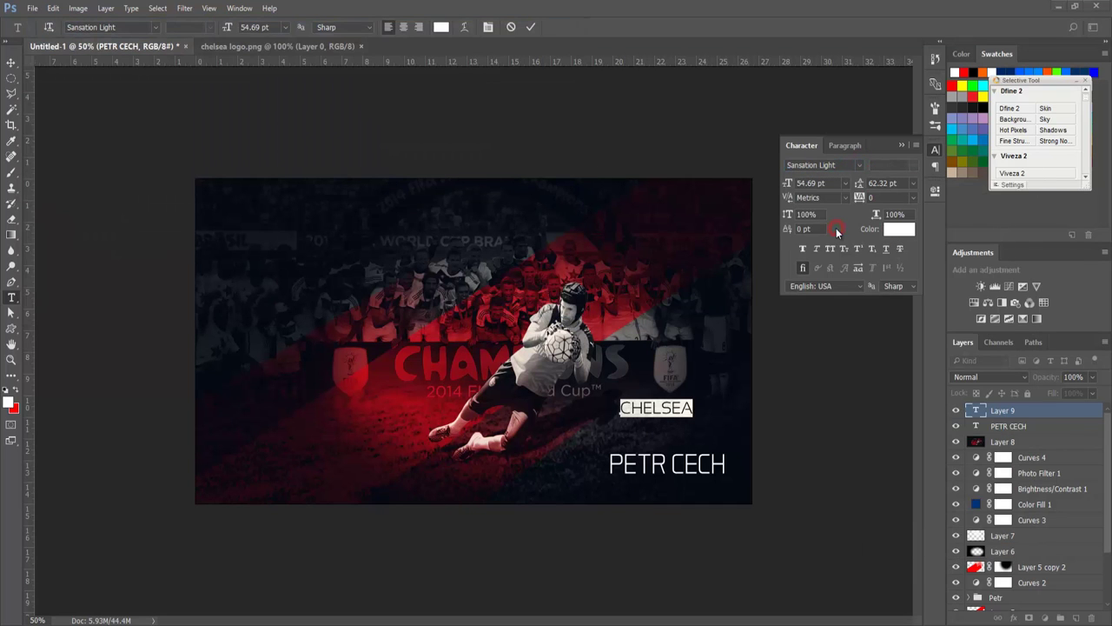
left_click(11, 65)
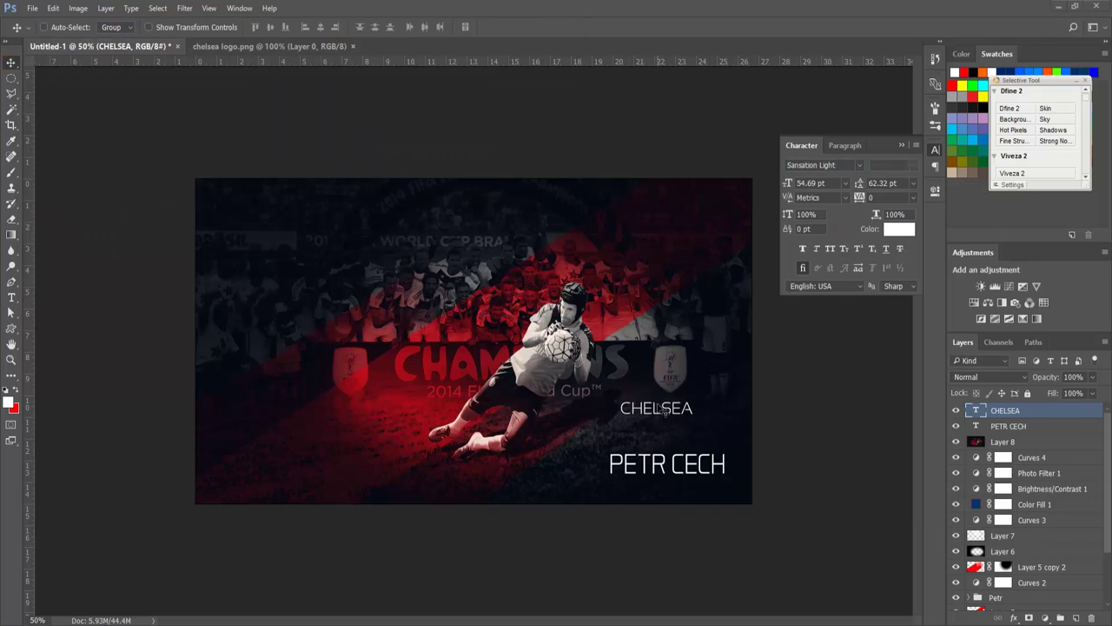
Step: Move CHELSEA under PETR CECH, shrink it to about 67%, and nudge it left and down
mouse_move(661, 409)
left_mouse_down()
mouse_move(646, 484)
mouse_move(684, 494)
mouse_move(666, 488)
left_mouse_up()
key("ctrl+t")
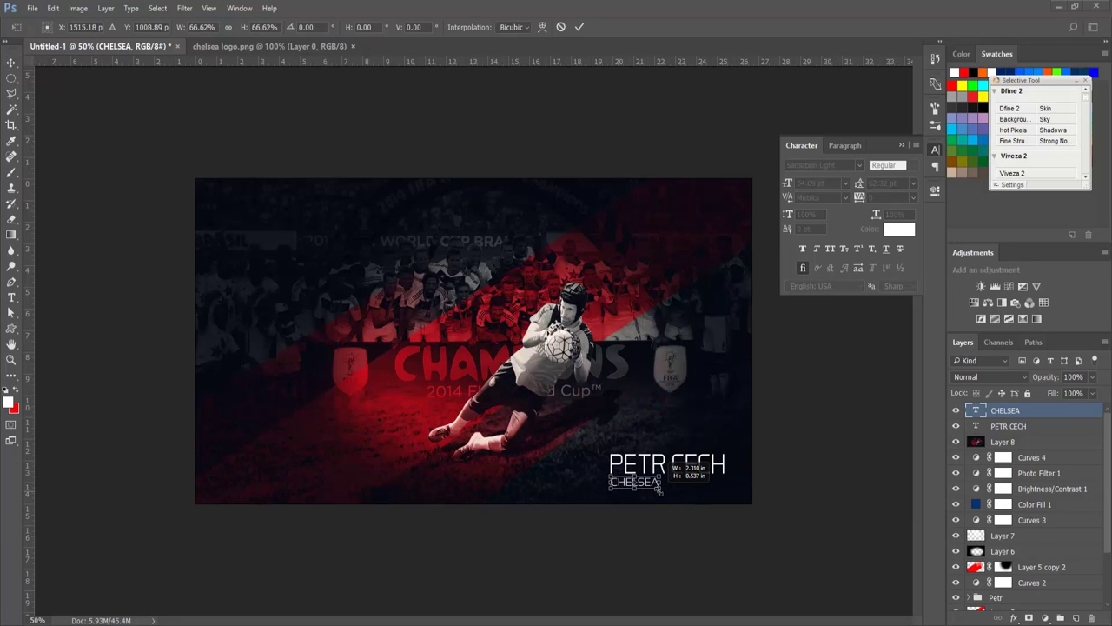
key("Return")
key("Down")
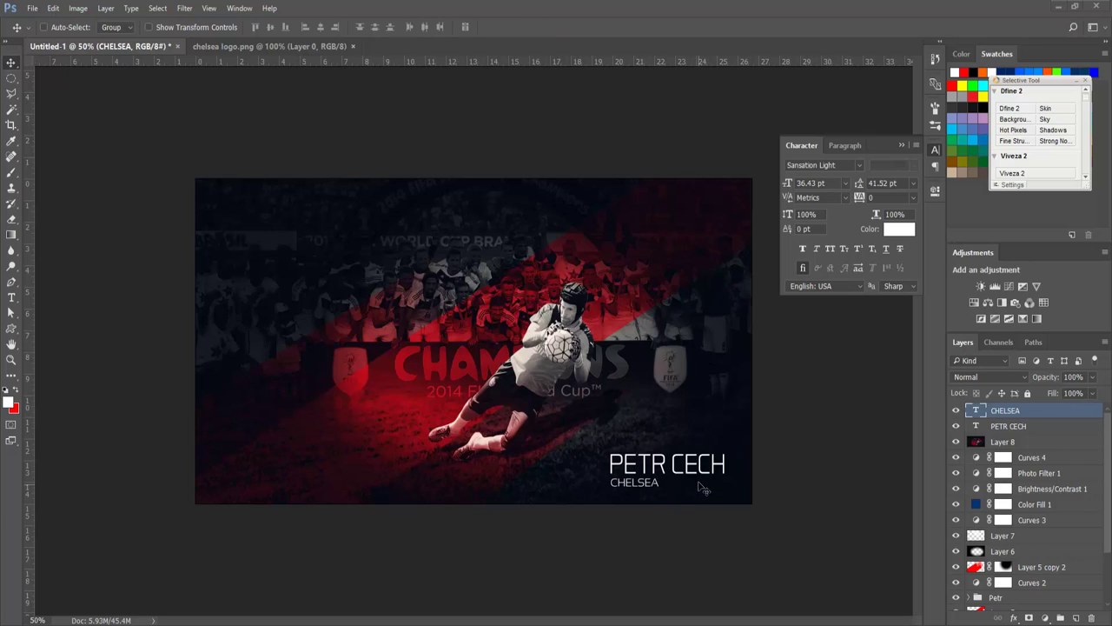
key("Left")
key("t")
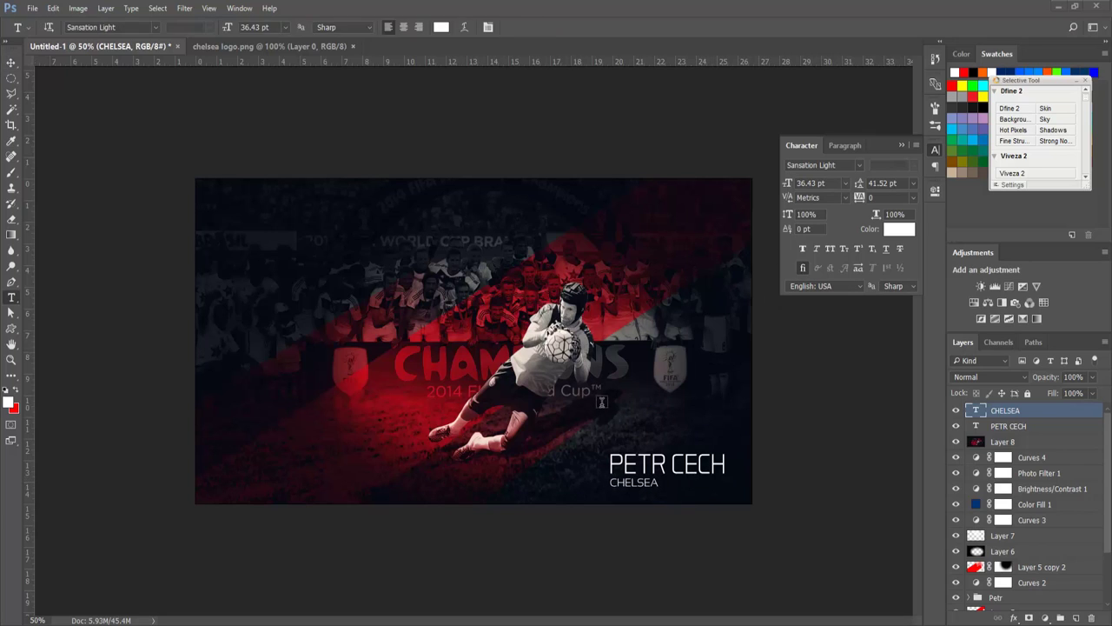
left_click(607, 418)
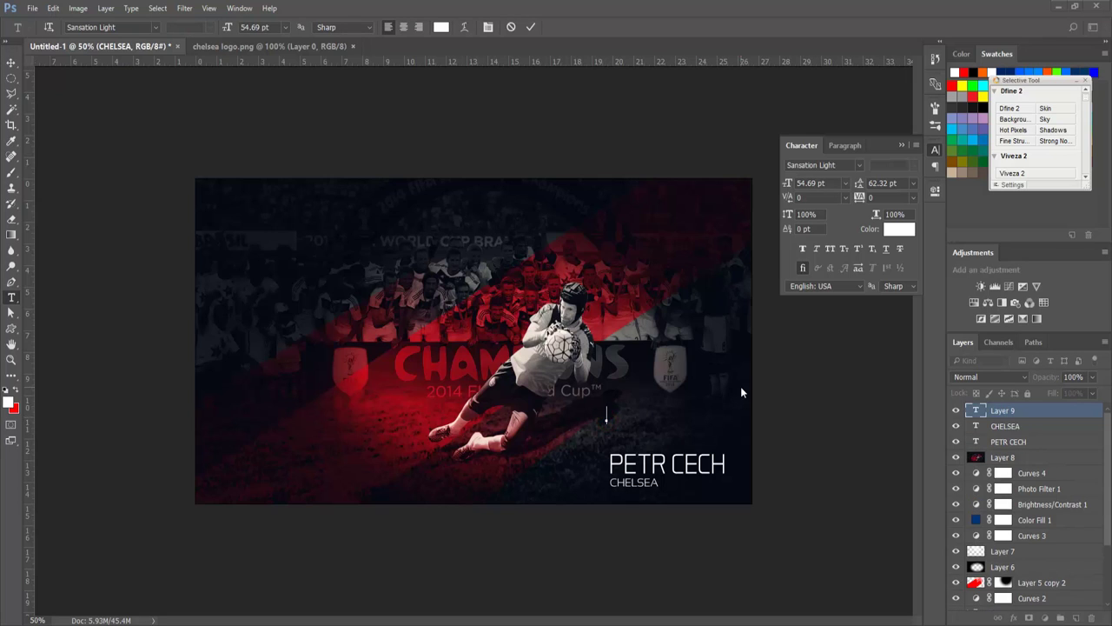
Step: Type GOAL KEEPER in Aero Matics Display Light with 440 tracking and 80% vertical scale
type("GOAL KE")
type("EPER")
key("ctrl+a")
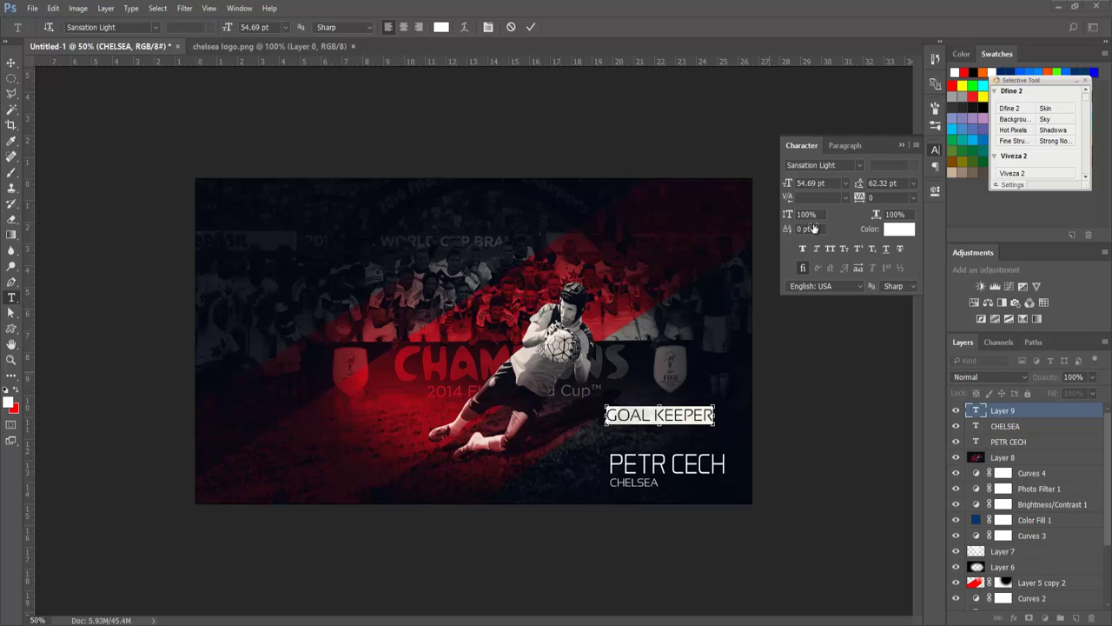
left_click(860, 165)
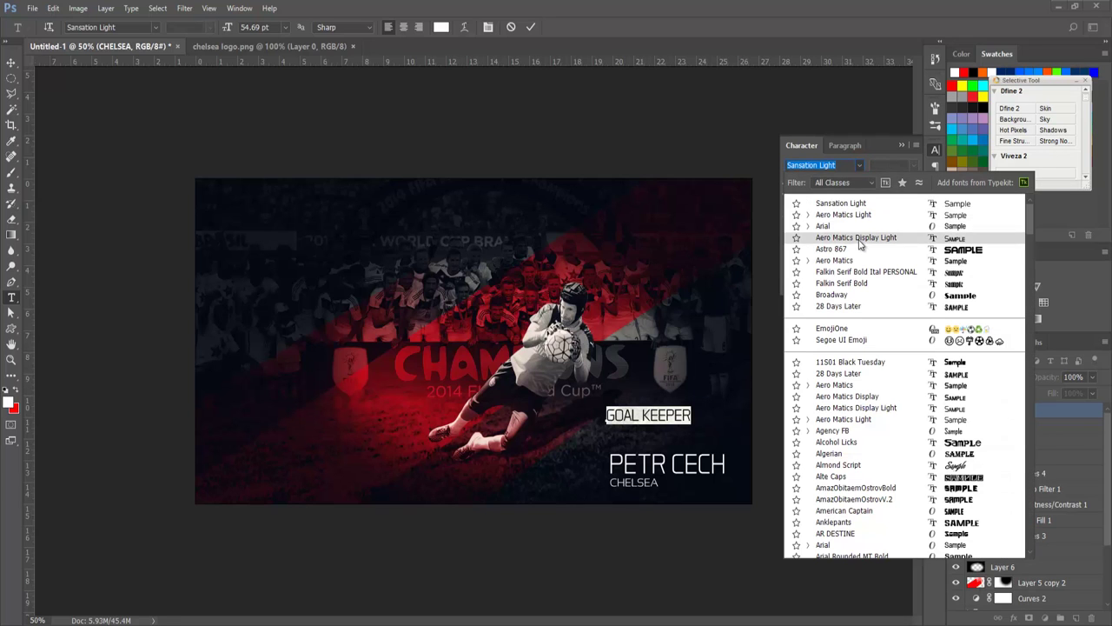
left_click(860, 202)
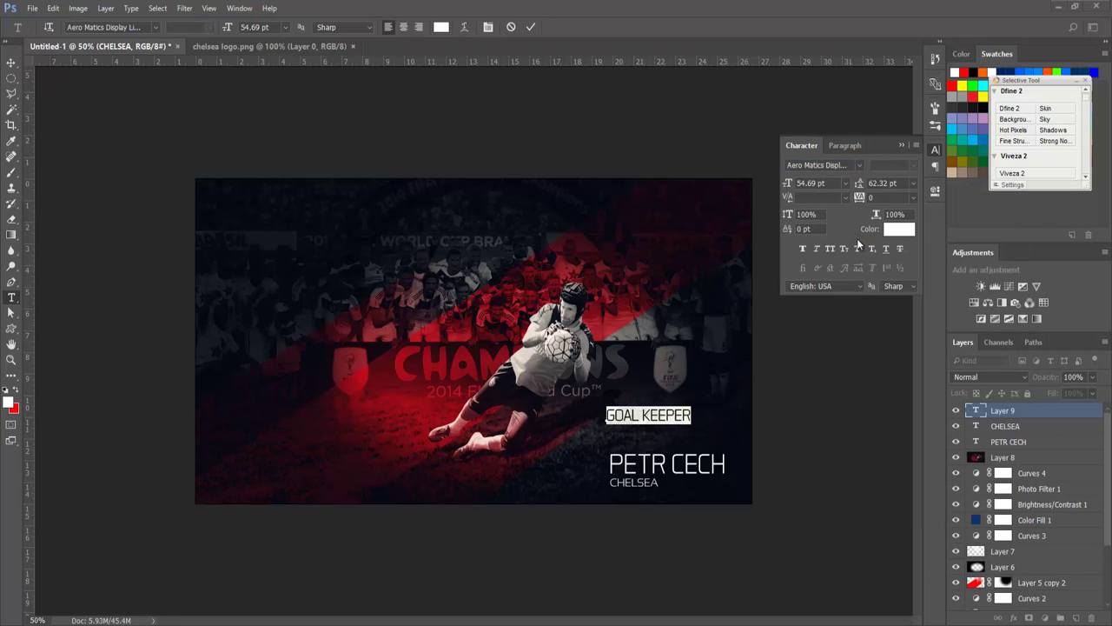
key("alt+Right")
key("alt+Right")
key("alt+Right")
key("alt+Right")
key("alt+Right")
key("alt+Right")
key("alt+Right")
key("alt+Right")
key("alt+Right")
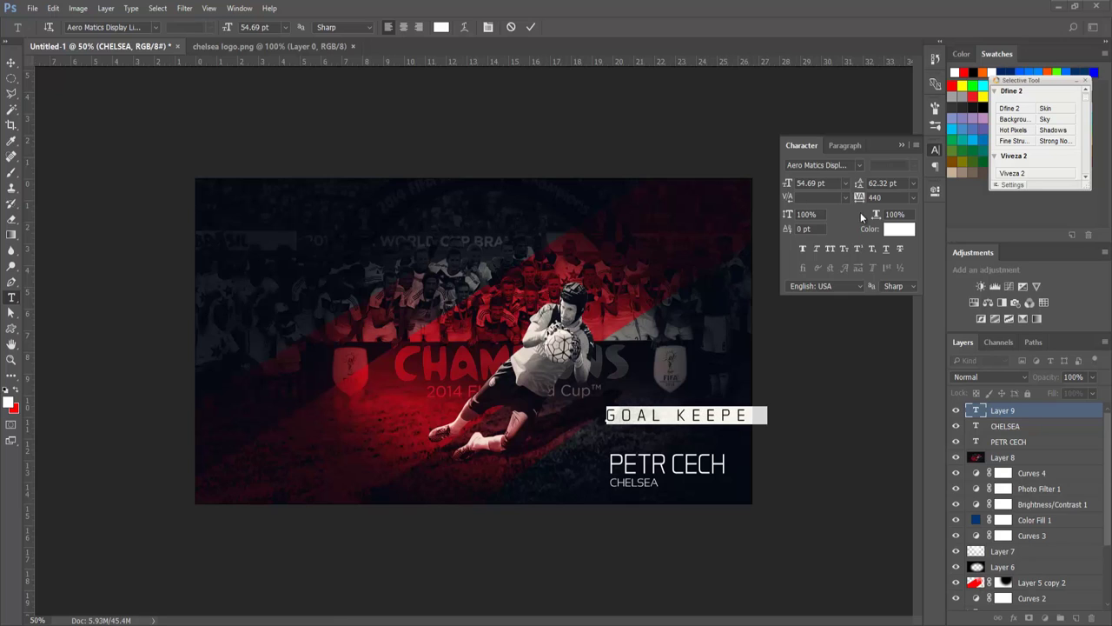
left_click_drag(783, 218, 766, 219)
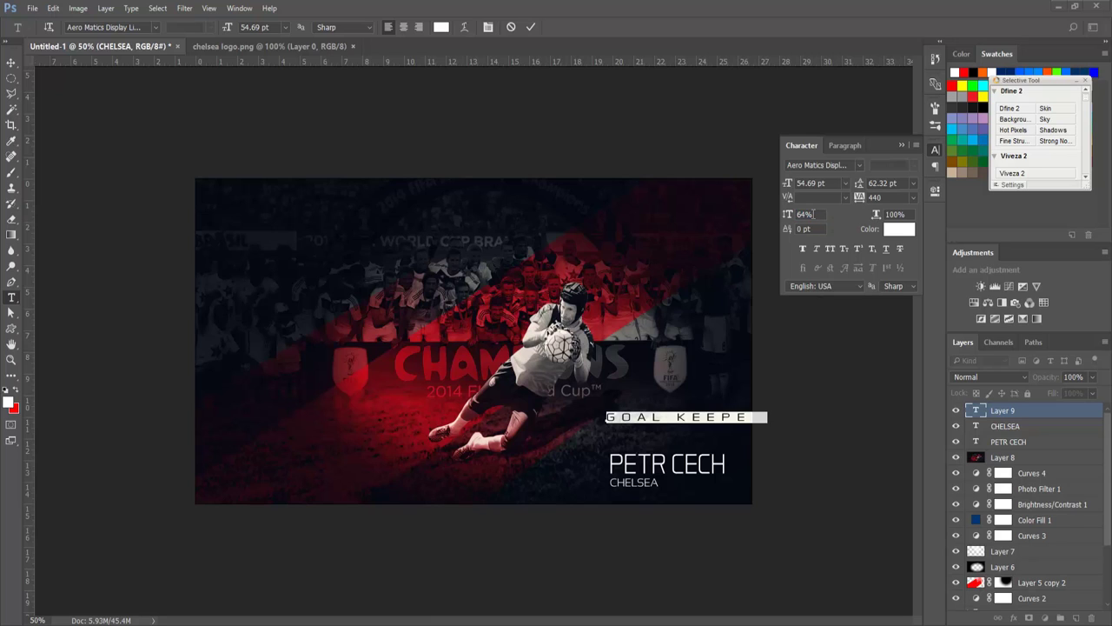
left_click_drag(787, 215, 795, 216)
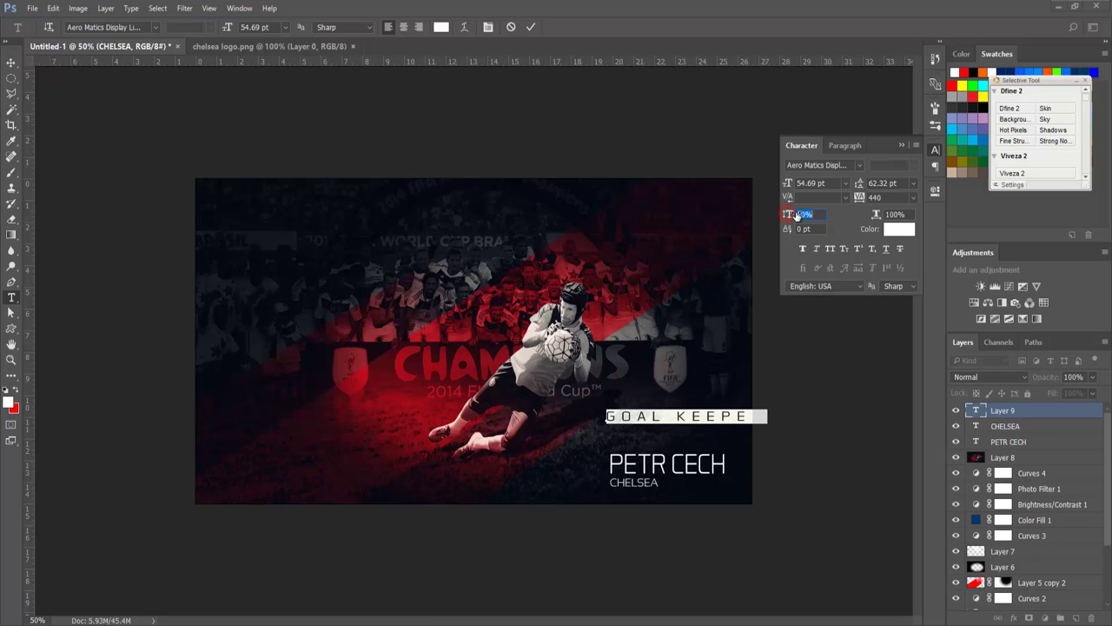
left_click(12, 61)
Step: Shrink GOAL KEEPER to about half size above PETR CECH, aligned to its left edge
mouse_move(799, 415)
left_mouse_down()
mouse_move(640, 426)
mouse_move(675, 447)
left_mouse_up()
key("ctrl+t")
key("Return")
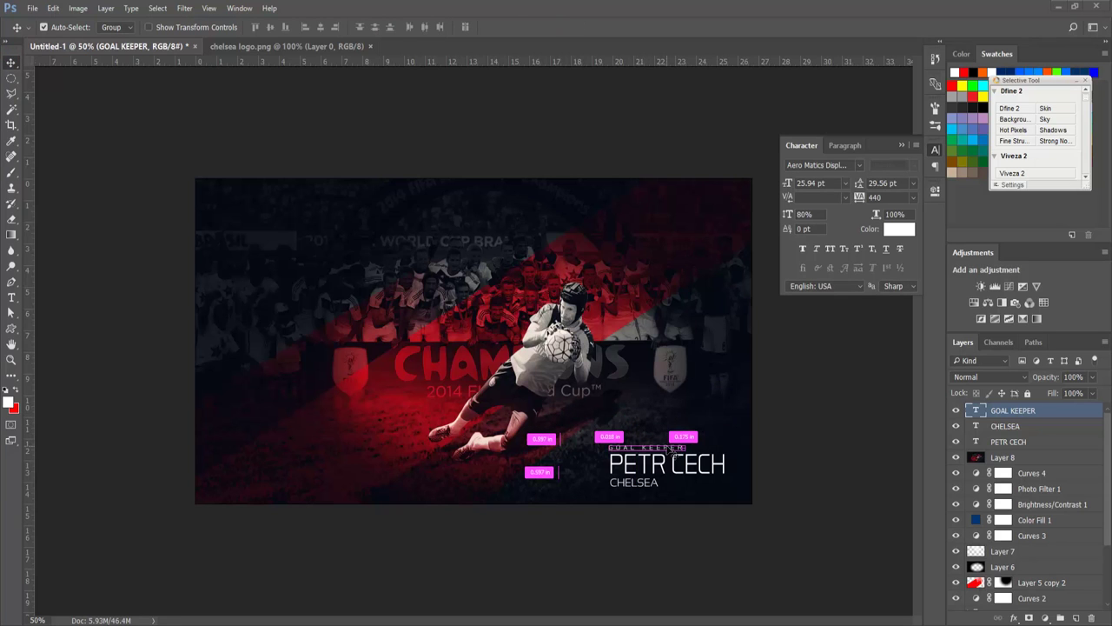
scroll(674, 446, "up", 2)
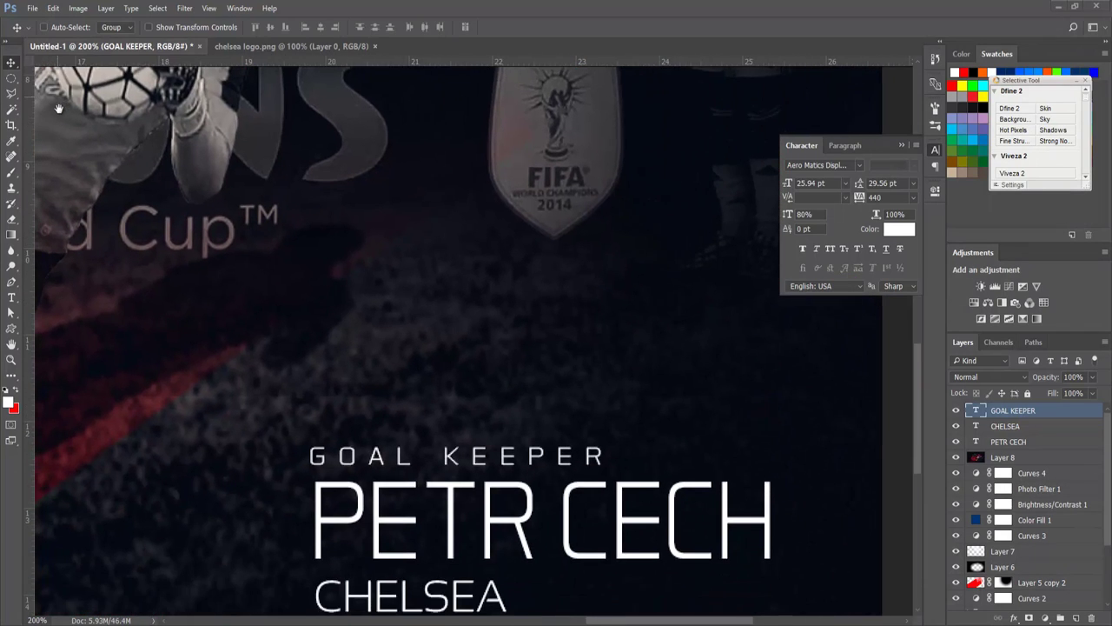
left_click_drag(369, 455, 375, 451)
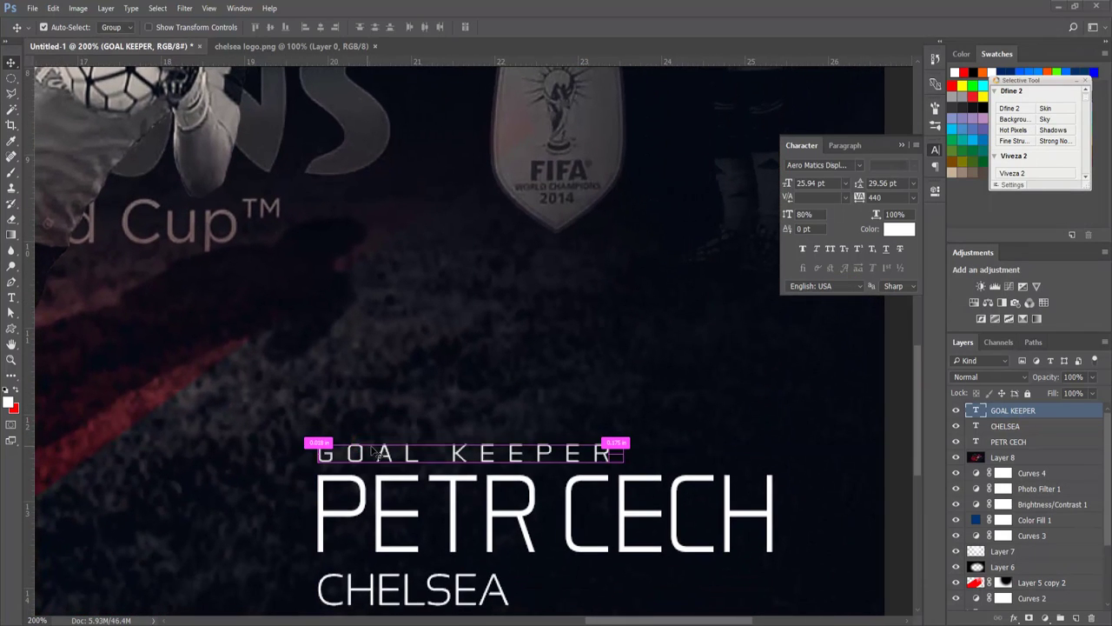
Step: Restyle GOAL KEEPER with 61% vertical scale, more leading and tracking raised to 1000
key("t")
left_click(567, 452)
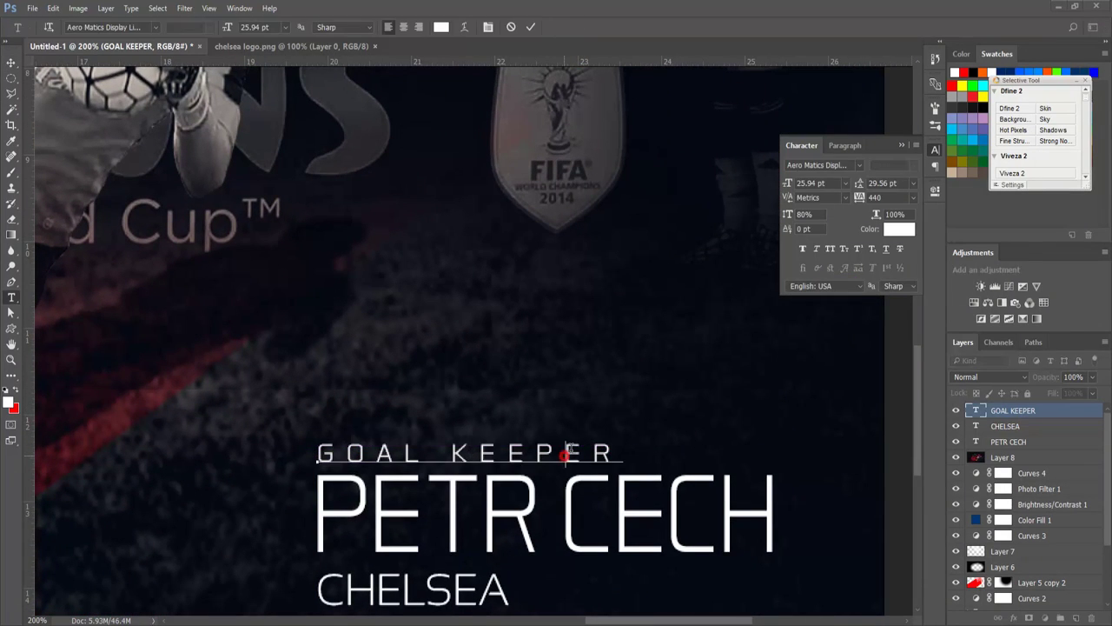
key("ctrl+a")
mouse_move(791, 219)
left_mouse_down()
mouse_move(772, 217)
mouse_move(786, 214)
left_mouse_up()
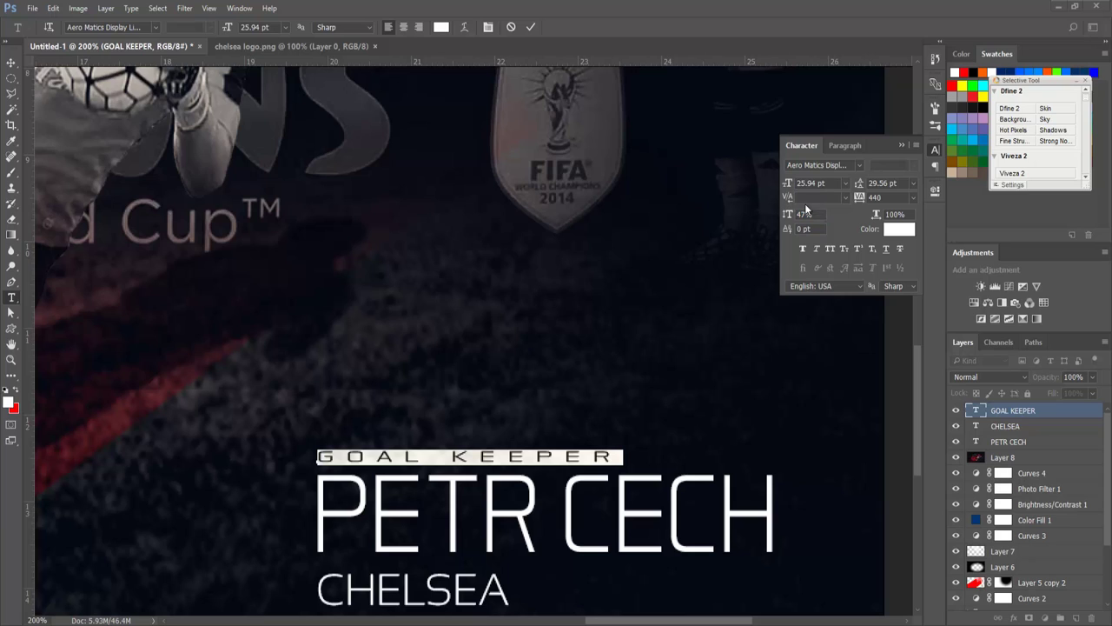
left_click_drag(859, 184, 867, 184)
left_click_drag(784, 216, 798, 214)
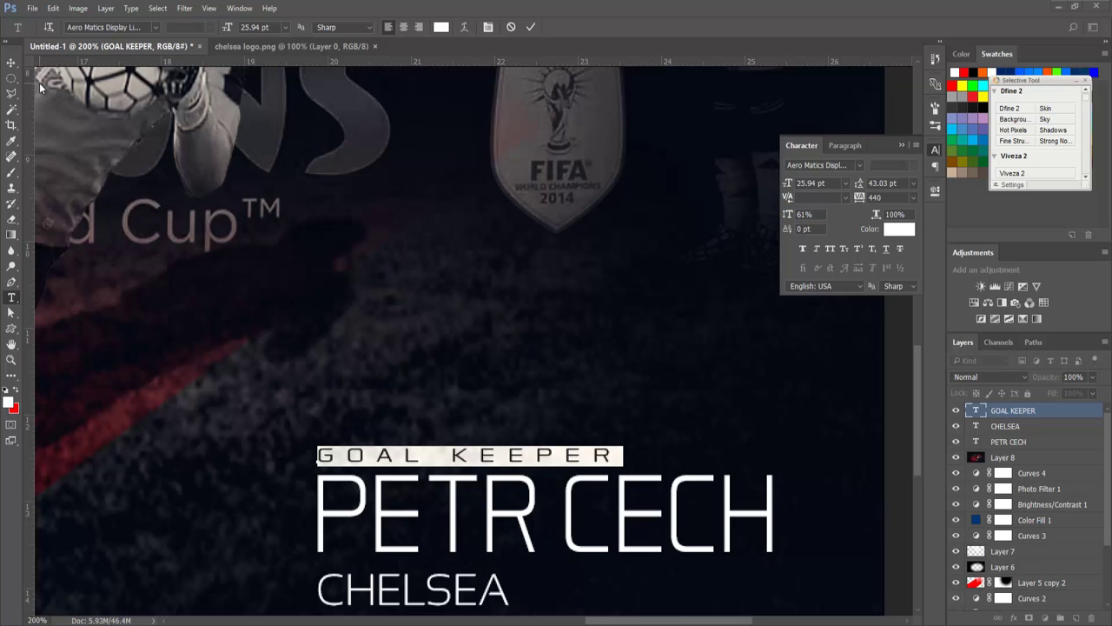
key("alt+Right")
key("alt+Right")
key("alt+Right")
key("alt+Right")
key("alt+Right")
key("alt+Right")
key("alt+Right")
key("alt+Right")
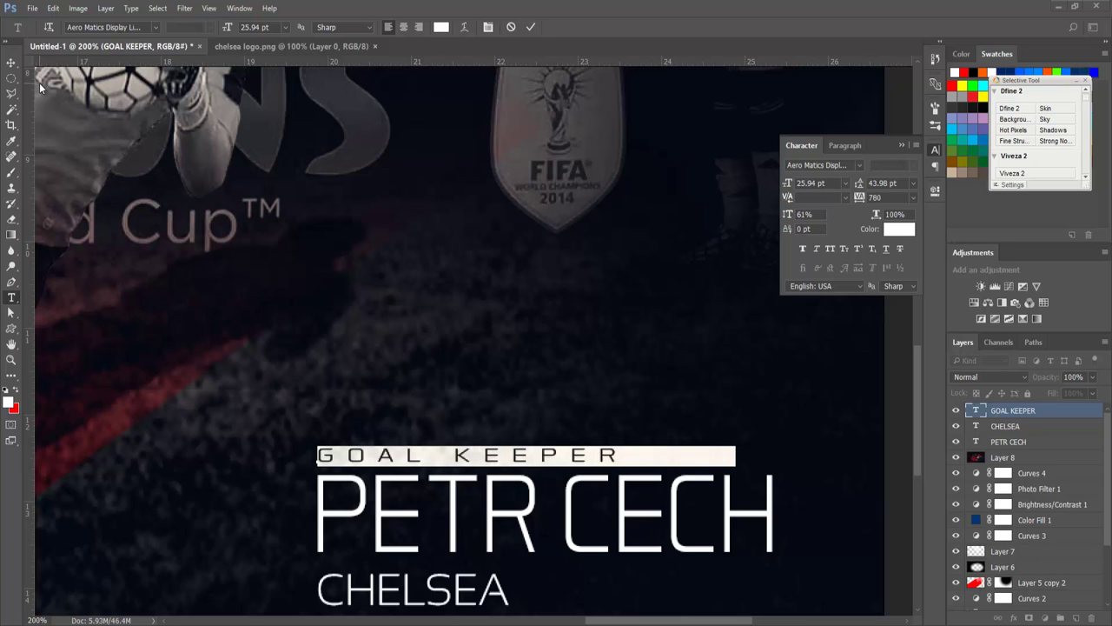
key("alt+Right")
key("alt+Right")
key("alt+Right")
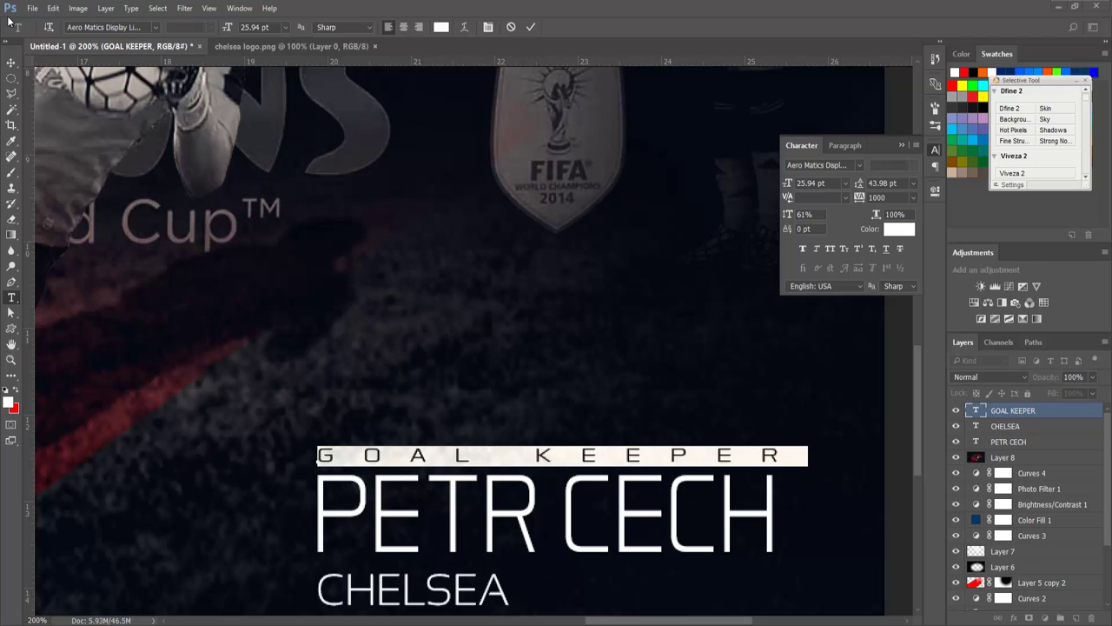
left_click(11, 63)
Step: Nudge GOAL KEEPER up slightly and view the composite at 100%
key("ctrl+t")
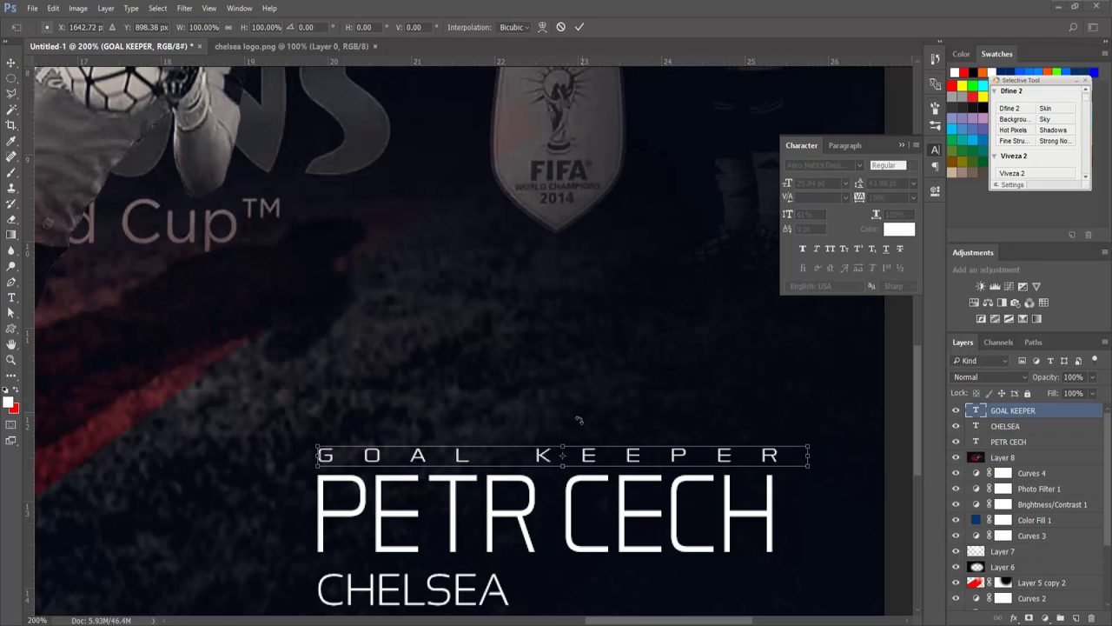
left_click_drag(562, 445, 562, 442)
key("Return")
key("ctrl+minus")
key("ctrl+minus")
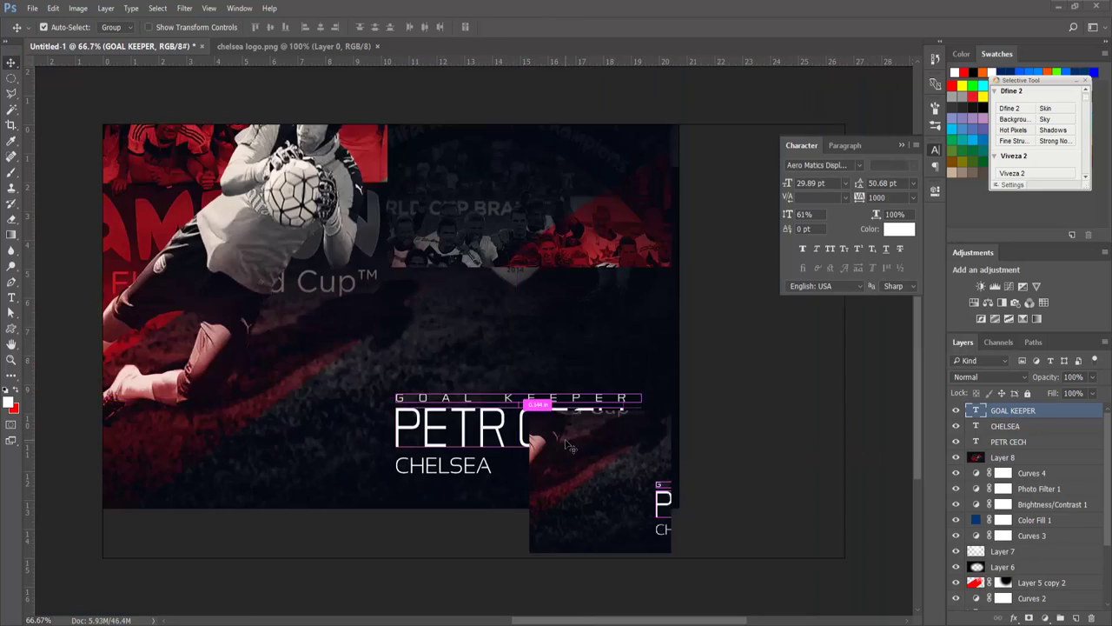
key("ctrl+plus")
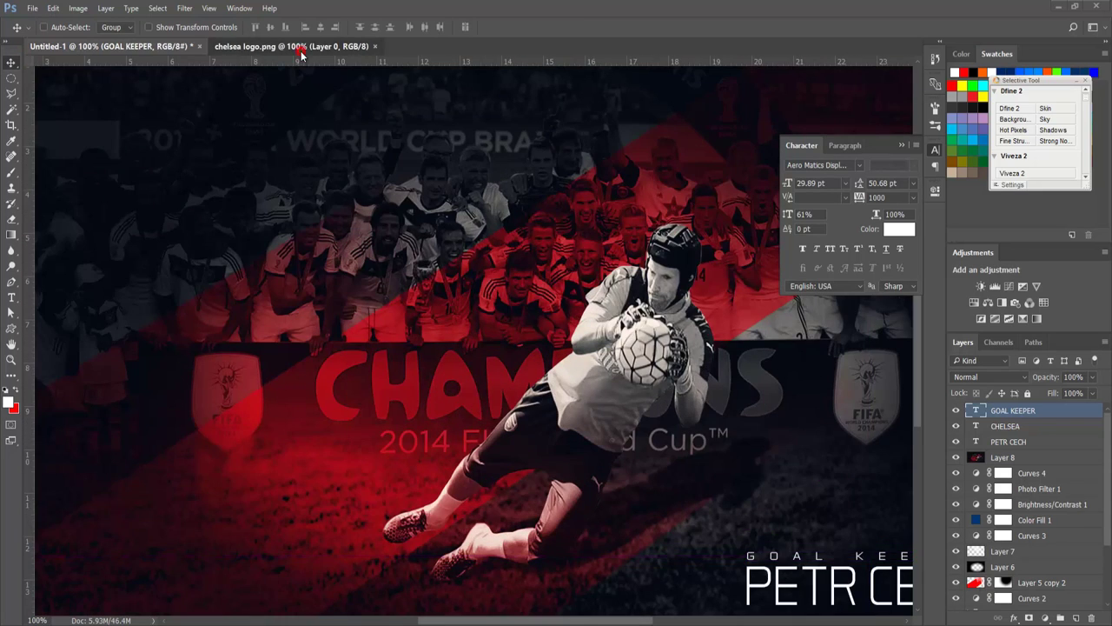
Step: Bring the Chelsea crest into the composite, scaled to about 26% beside PETR CECH
left_click(295, 46)
mouse_move(490, 288)
left_mouse_down()
mouse_move(168, 62)
mouse_move(646, 450)
left_mouse_up()
key("ctrl+t")
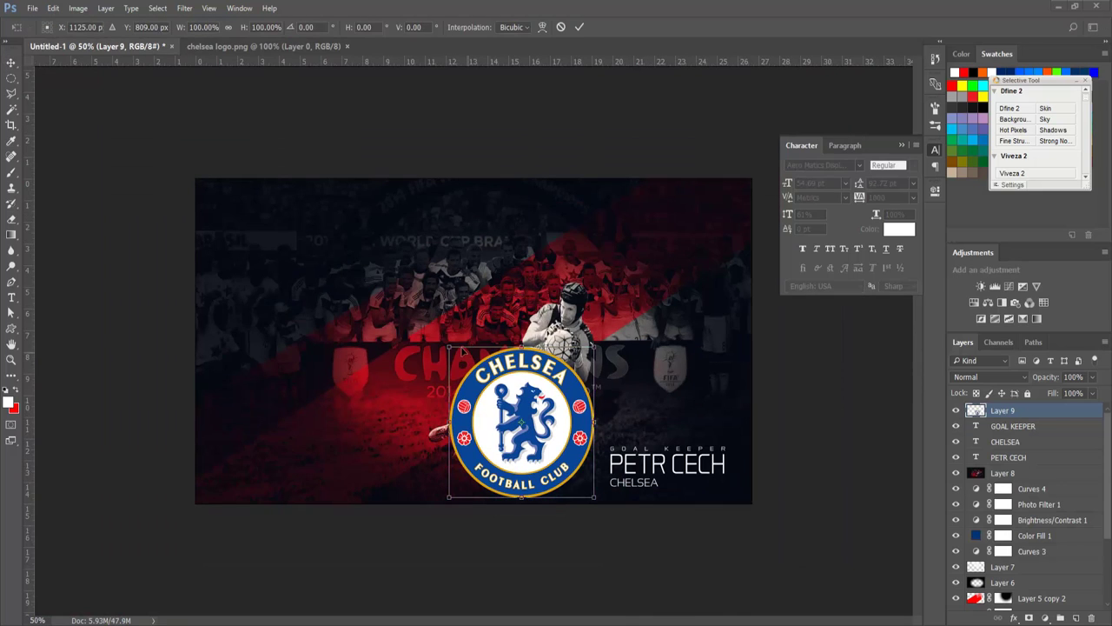
left_click_drag(449, 348, 570, 485)
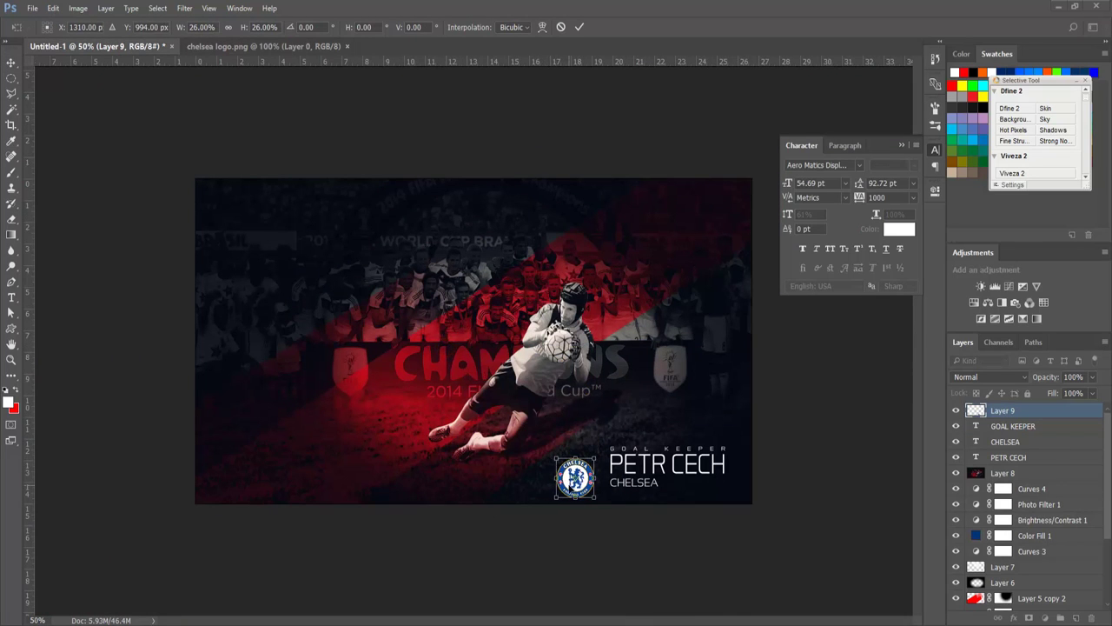
key("Return")
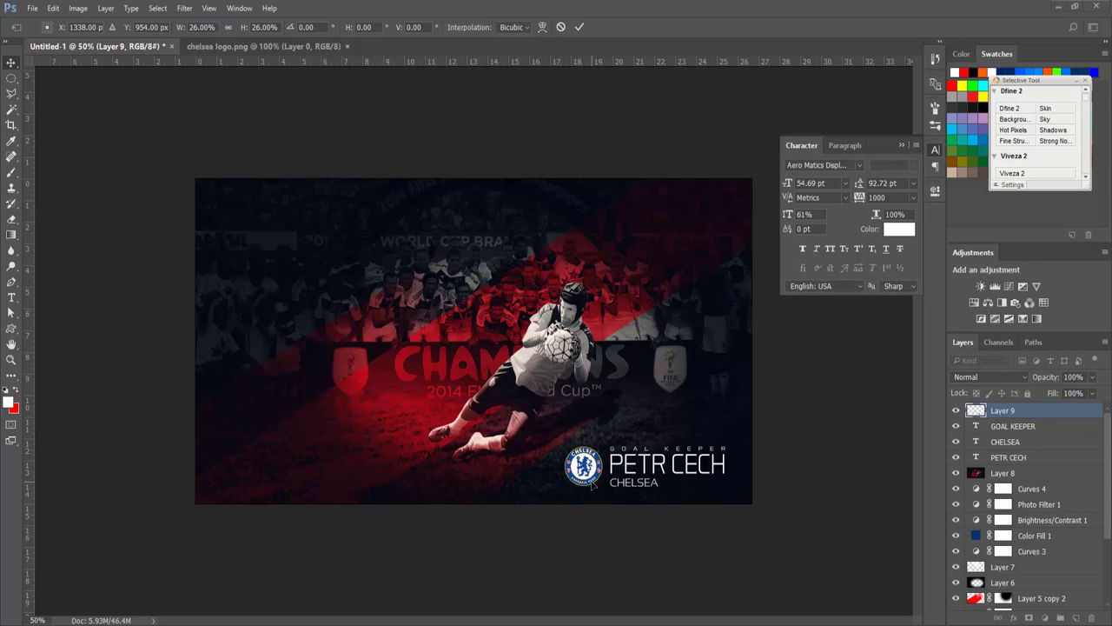
left_click_drag(655, 489, 661, 489)
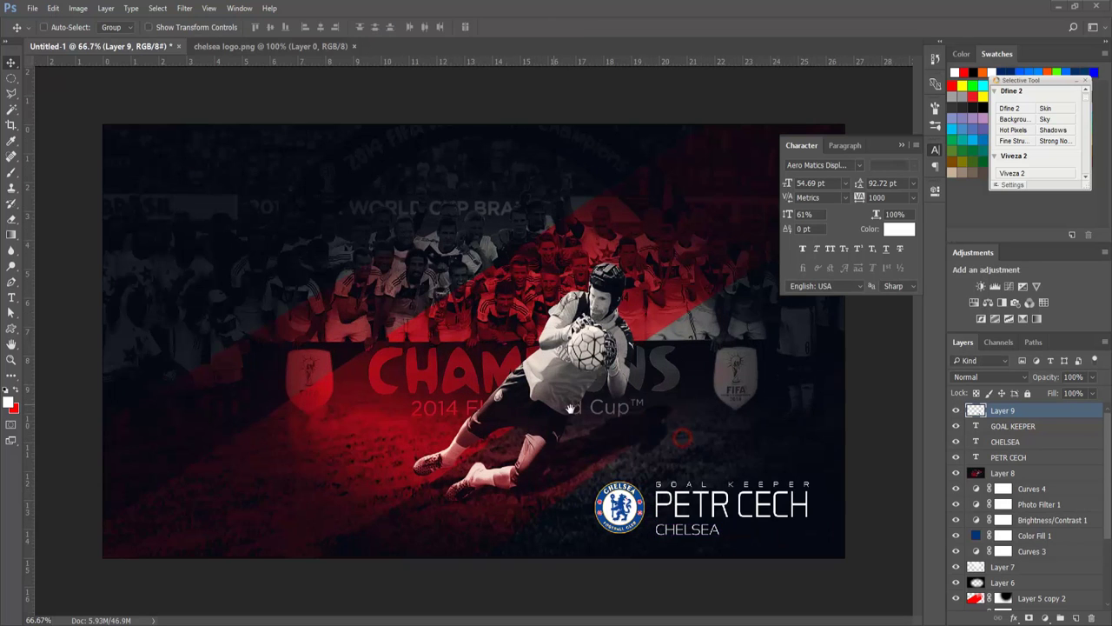
Step: Sample the crest's blue as foreground colour and darken its midtones to 0.70 with Levels
key("i")
scroll(648, 508, "up", 2, "alt")
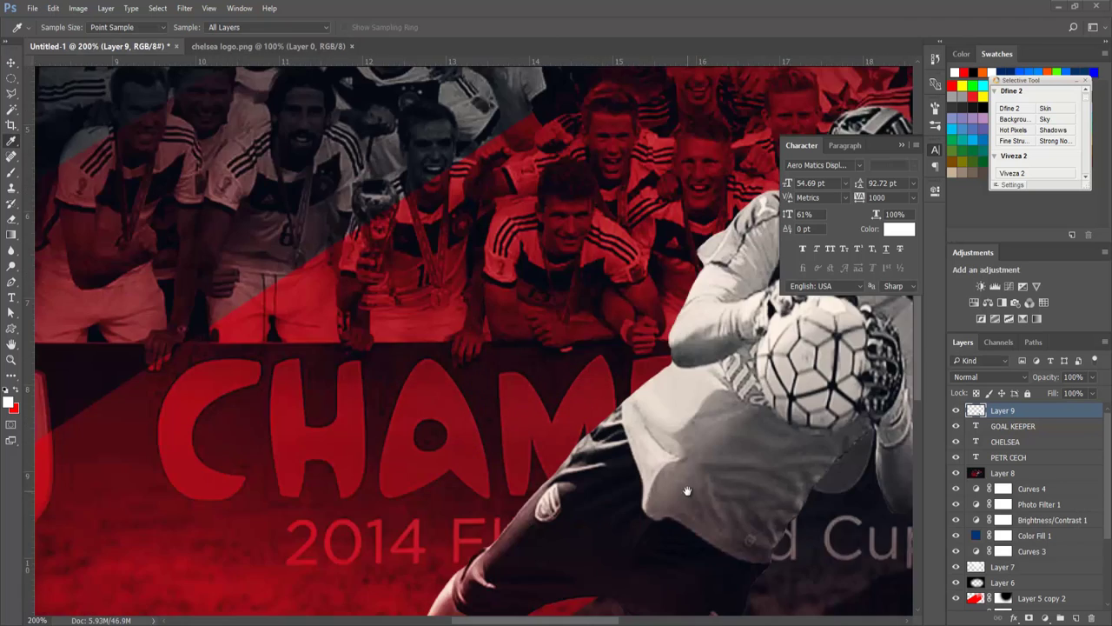
left_click(355, 474)
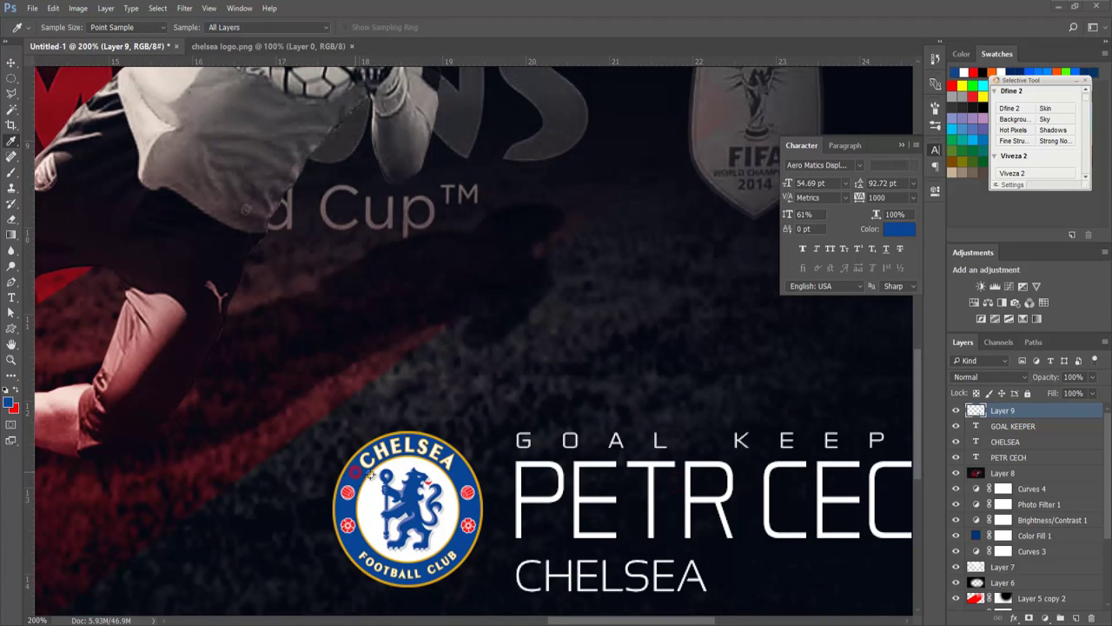
key("ctrl+l")
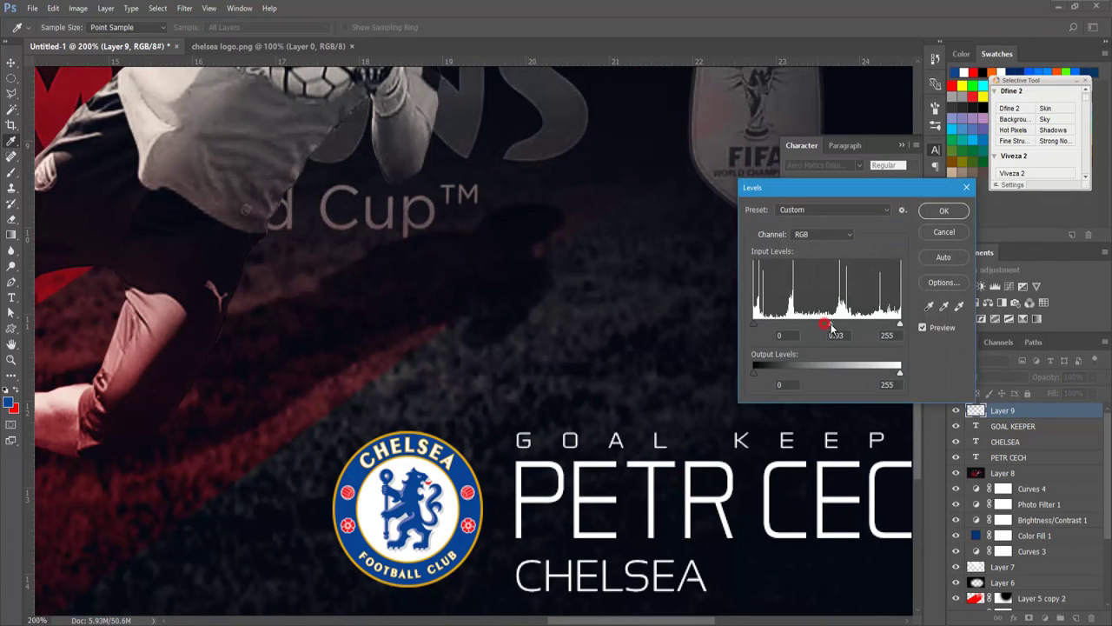
left_click_drag(826, 324, 844, 324)
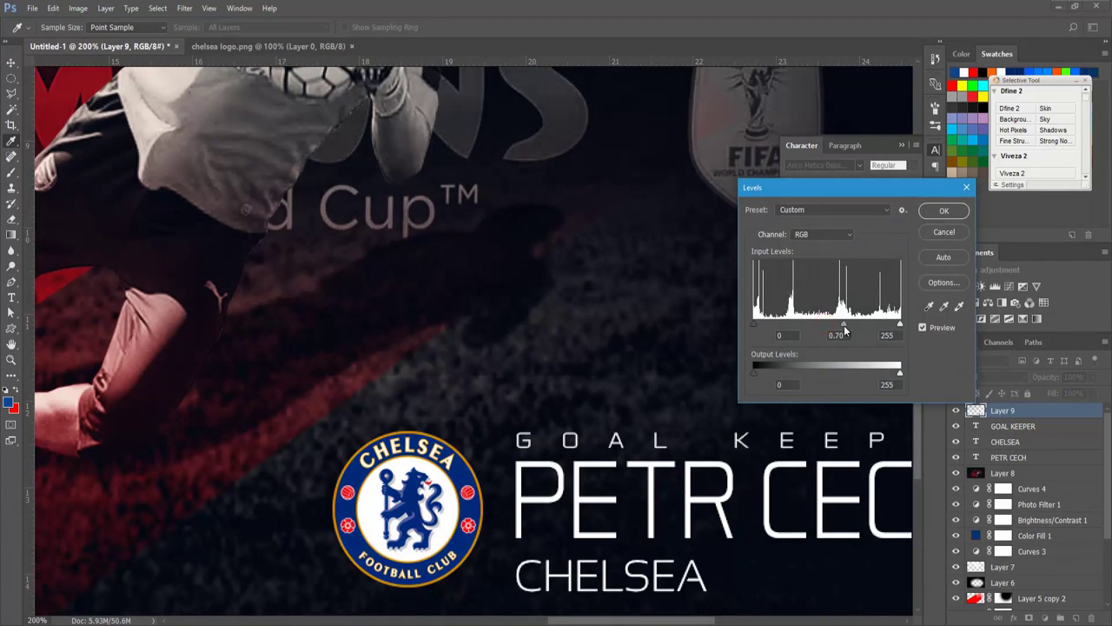
left_click(944, 210)
key("ctrl+minus")
Step: Colour the CHELSEA text bright blue #0078ff
key("t")
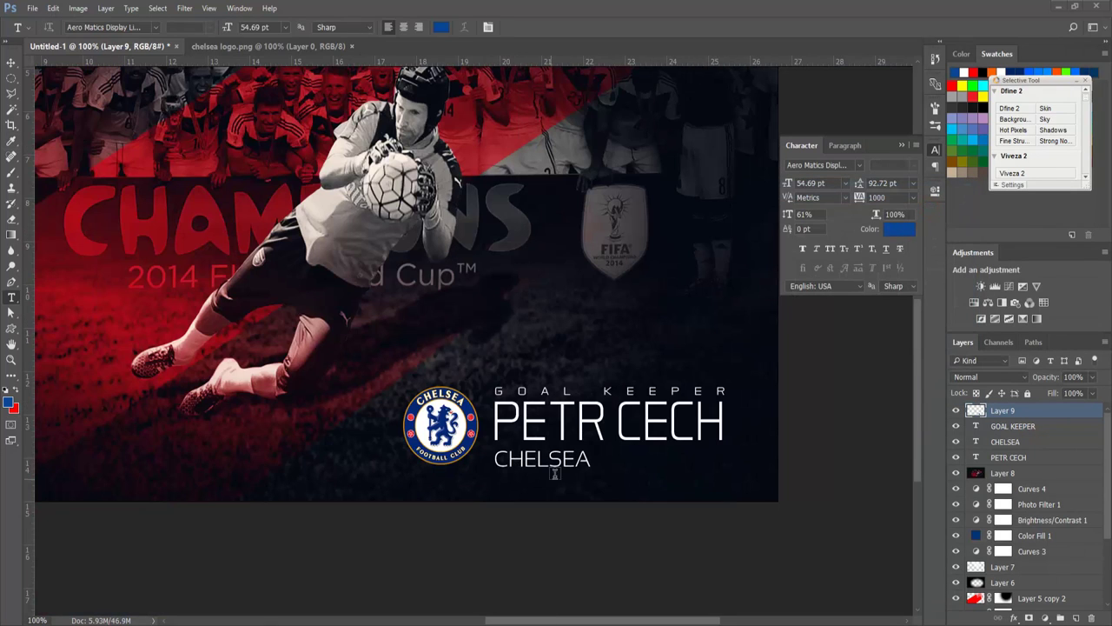
double_click(550, 465)
left_click(908, 230)
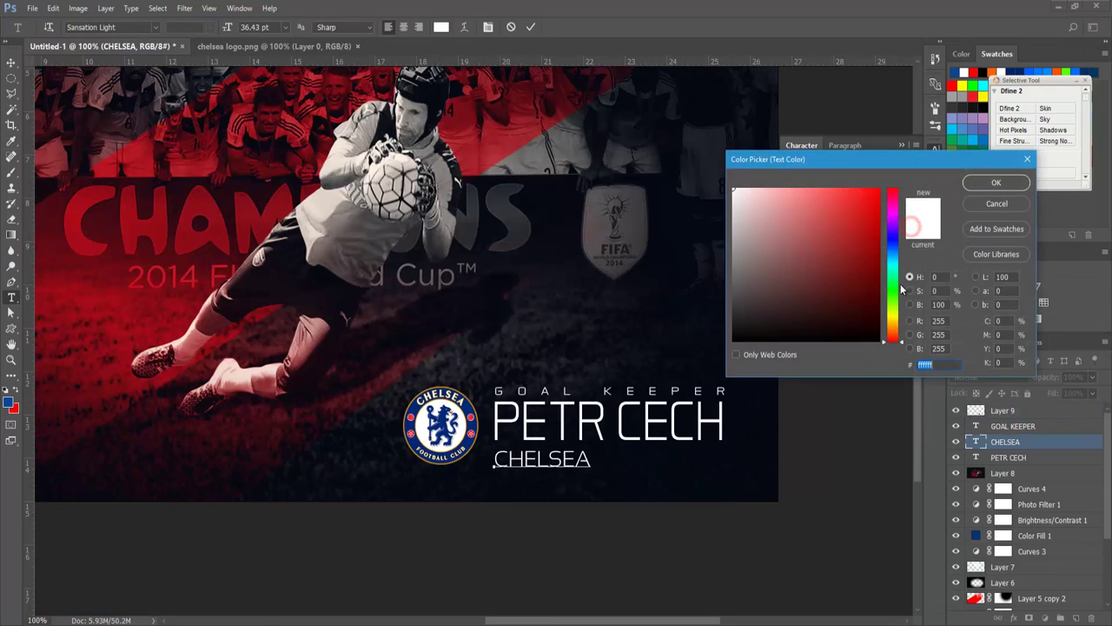
left_click(893, 252)
left_click(876, 193)
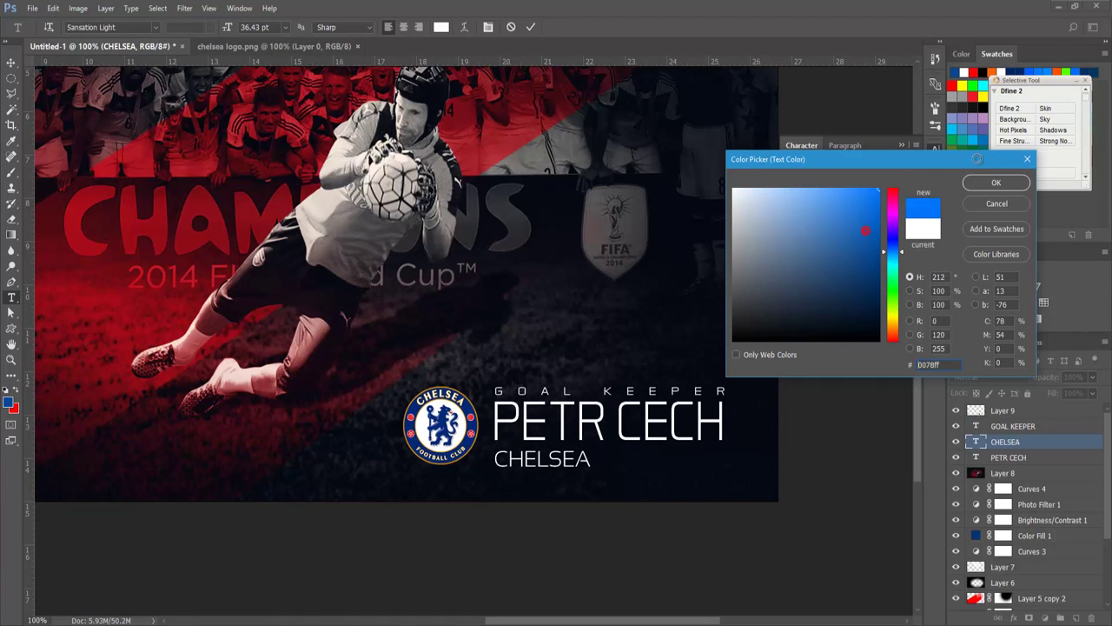
left_click(996, 182)
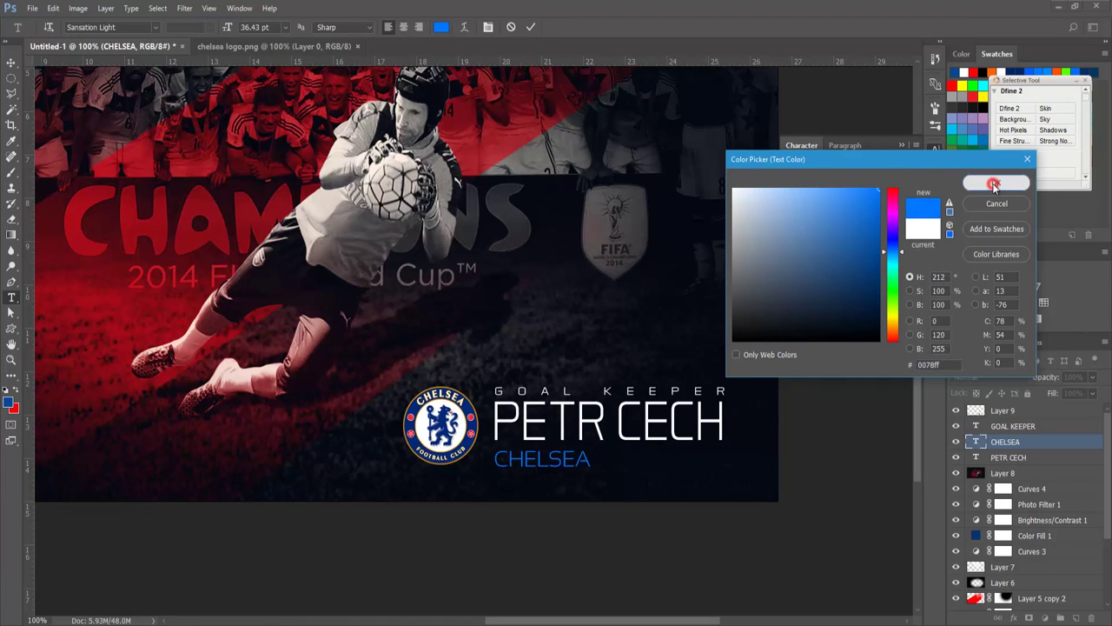
left_click(12, 62)
Step: Slightly resize the crest and three text layers together and shift them right and down
key("ctrl+0")
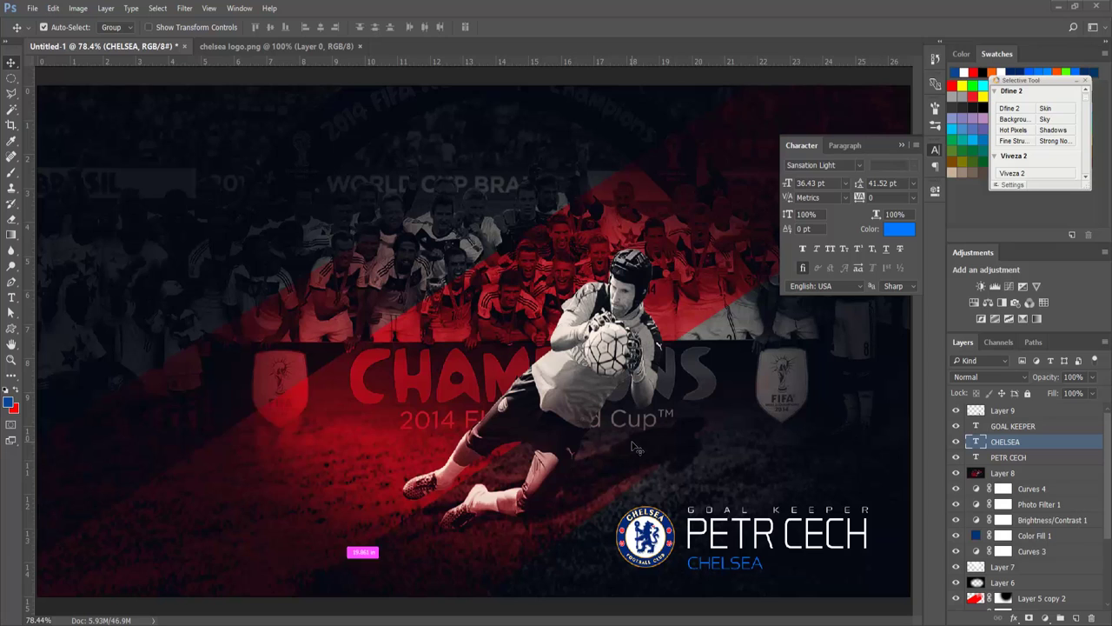
left_click(1028, 457)
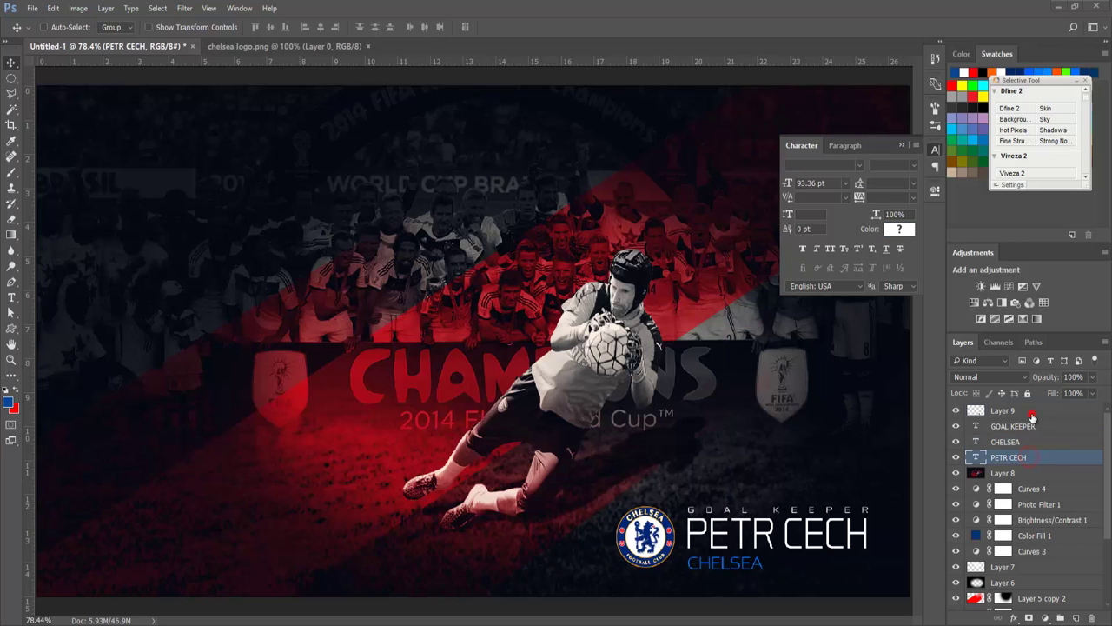
left_click(1030, 412, "shift")
key("ctrl+minus")
key("ctrl+t")
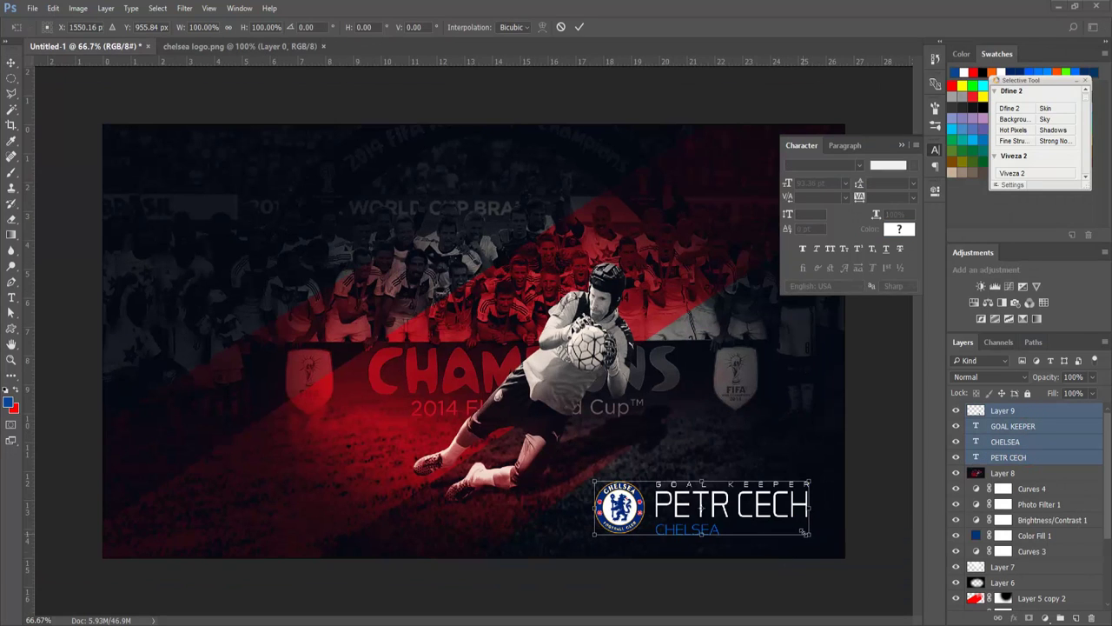
left_click_drag(810, 534, 807, 534)
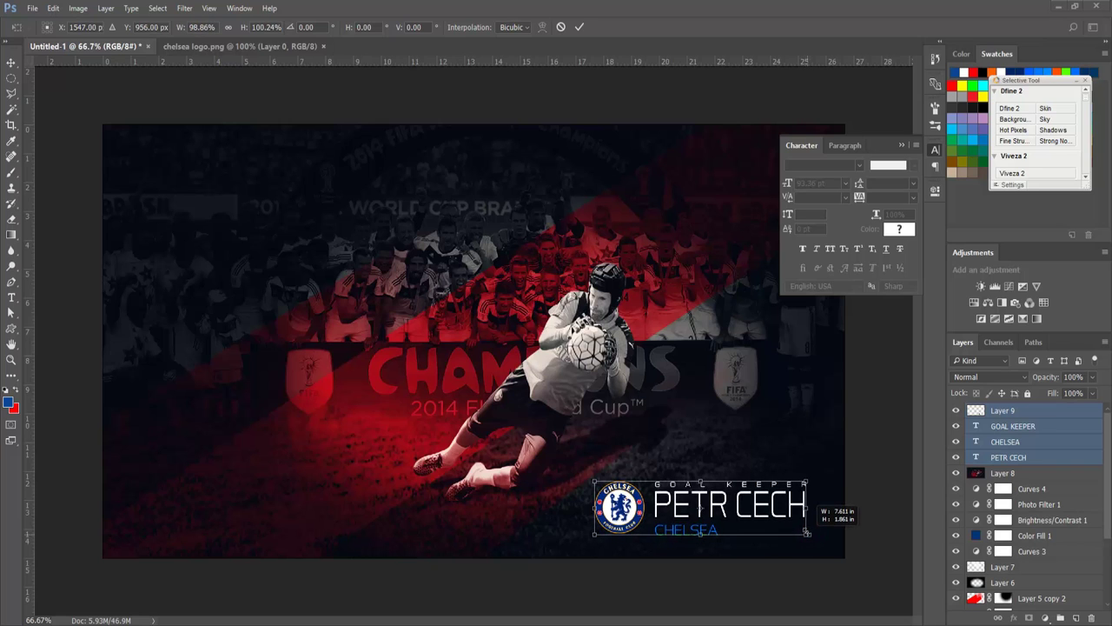
key("Return")
left_click_drag(739, 510, 754, 518)
key("ctrl+minus")
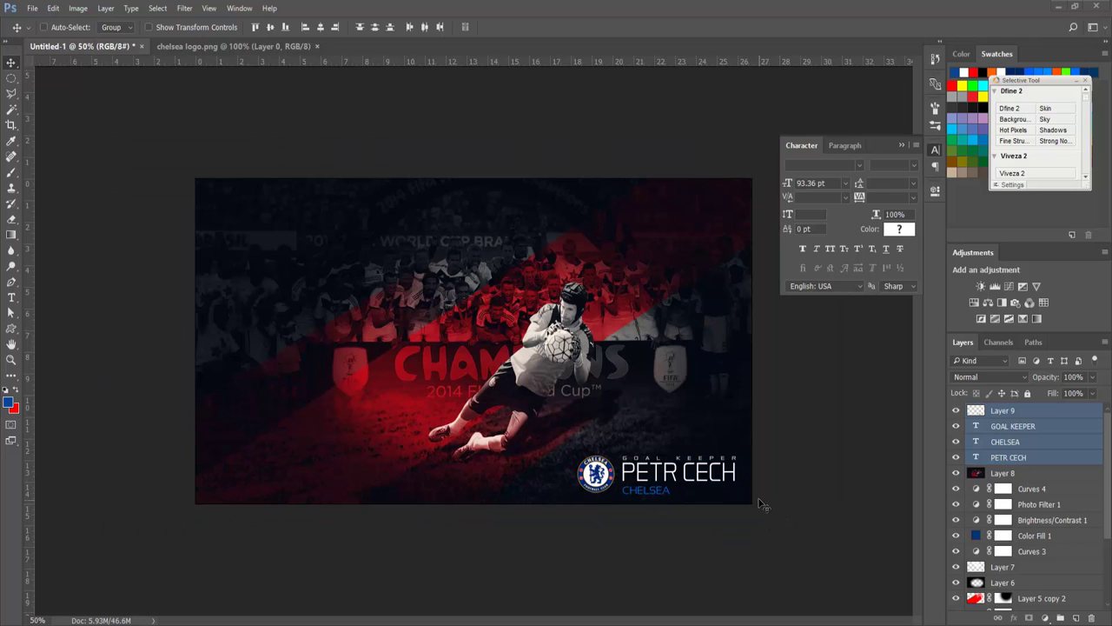
Step: Stamp the poster to a new top layer, graded in Camera Raw: exposure −0.25, contrast +15, clarity +7
left_click(1019, 415)
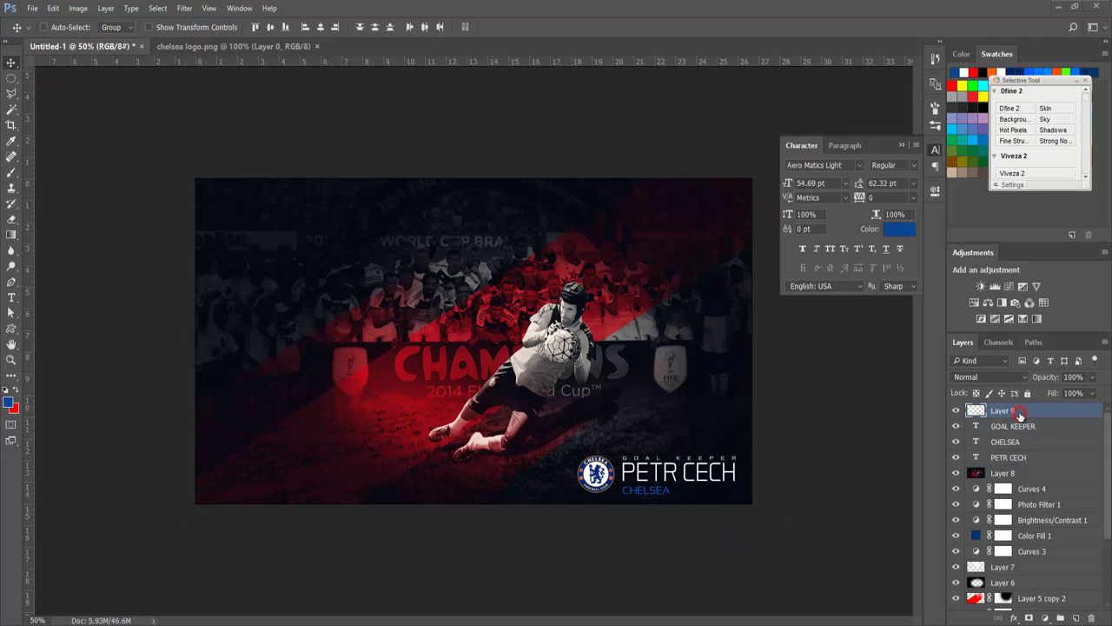
key("ctrl+alt+shift+e")
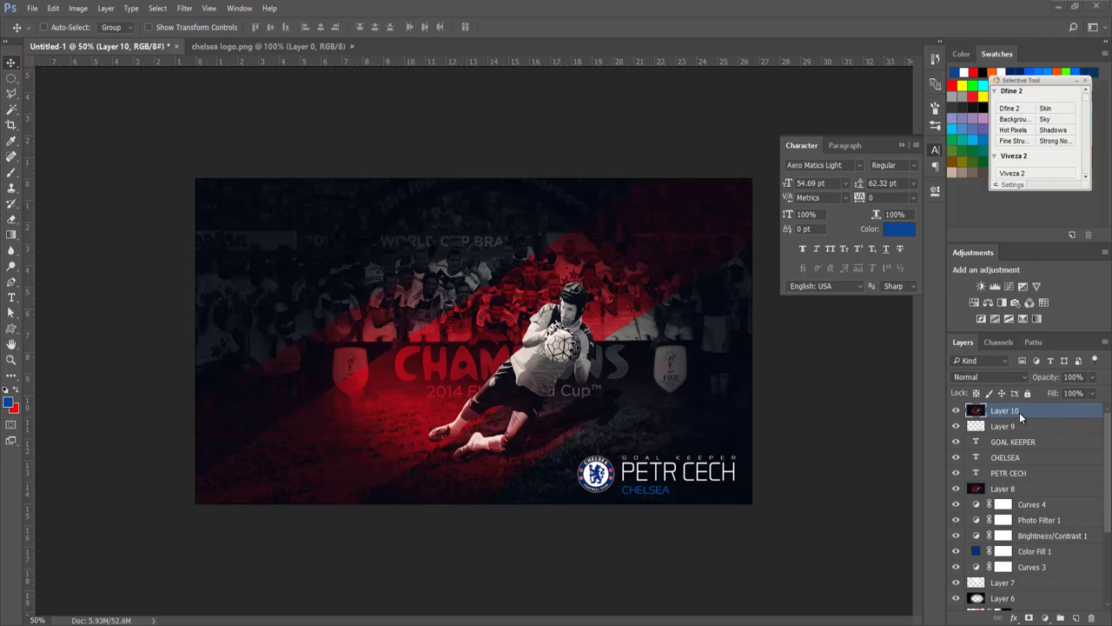
key("ctrl+shift+a")
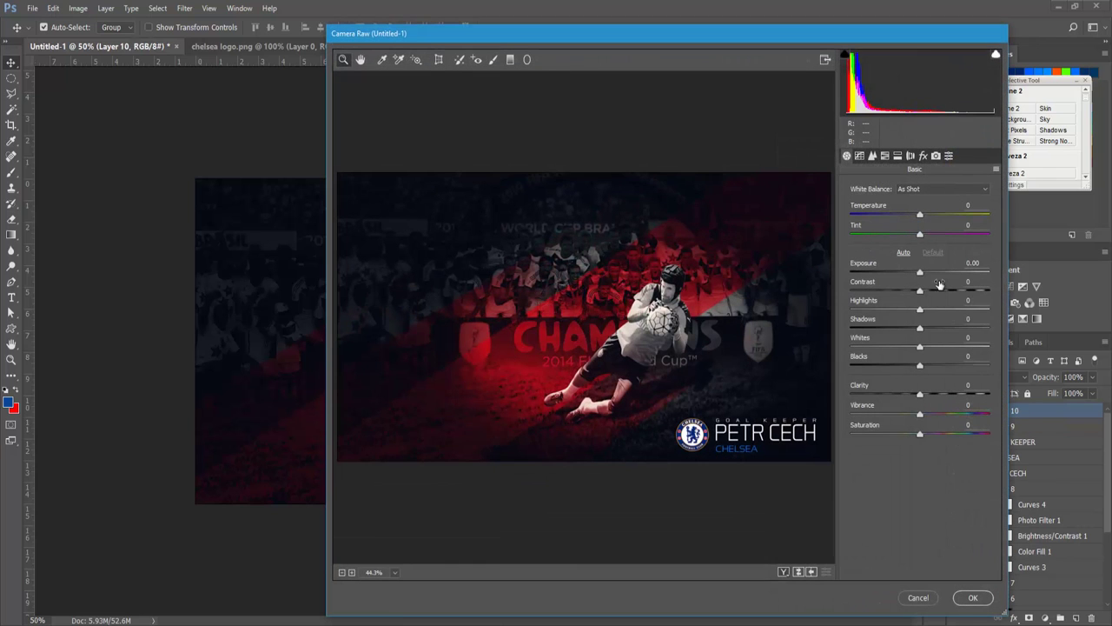
mouse_move(920, 273)
left_mouse_down()
mouse_move(931, 290)
mouse_move(909, 330)
mouse_move(946, 348)
mouse_move(917, 366)
mouse_move(925, 397)
left_mouse_up()
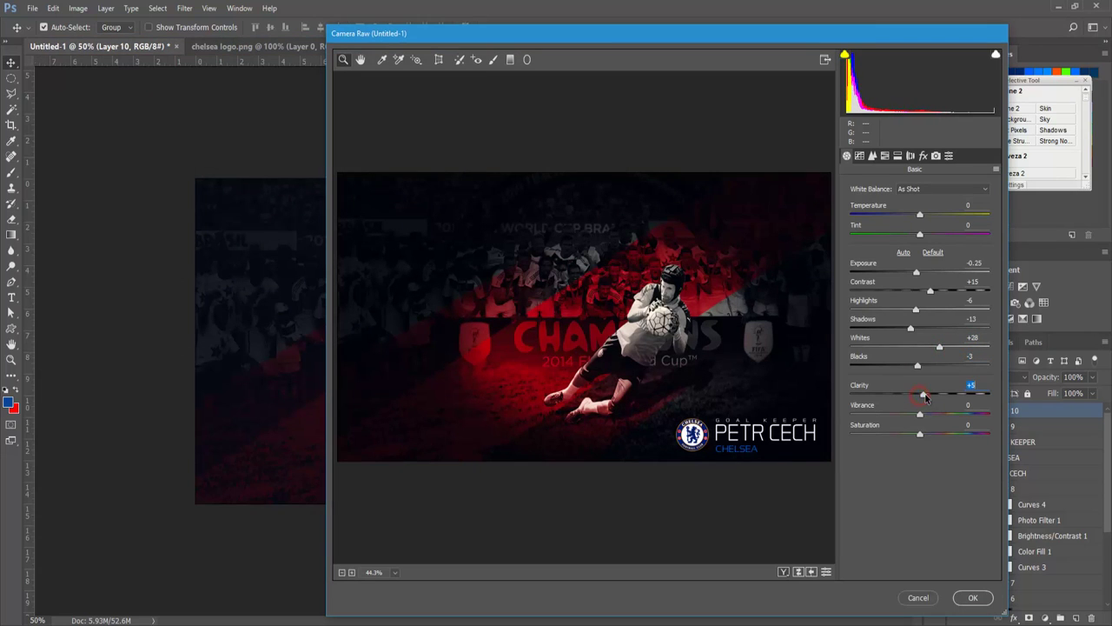
left_click(969, 597)
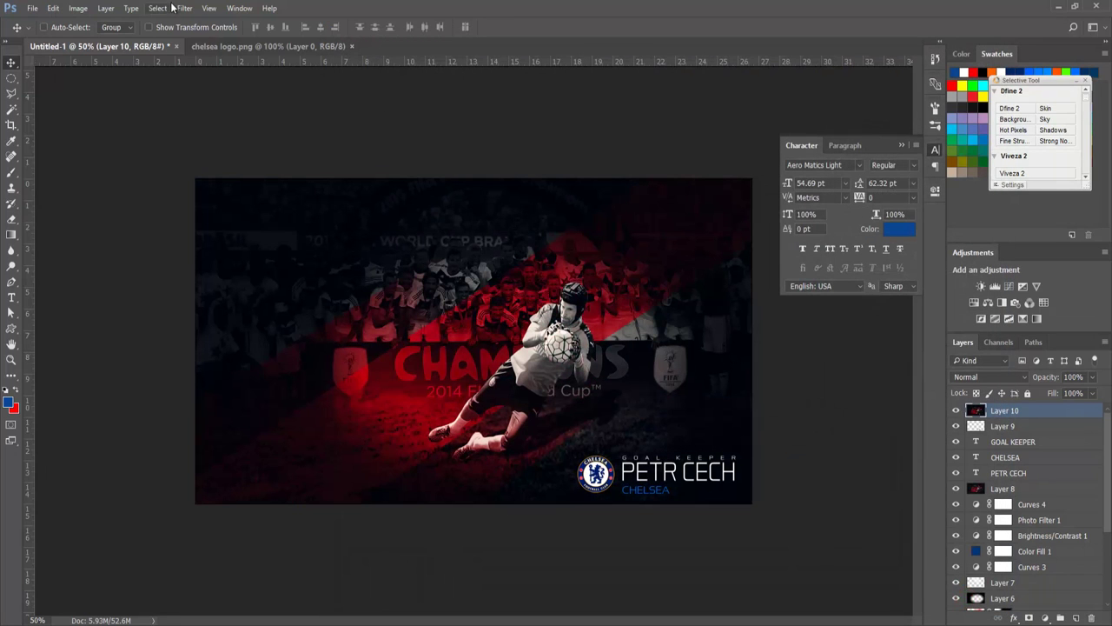
Step: Apply Unsharp Mask with amount 96, radius 1.3, threshold 0, and inspect the detail at 100%
left_click(183, 8)
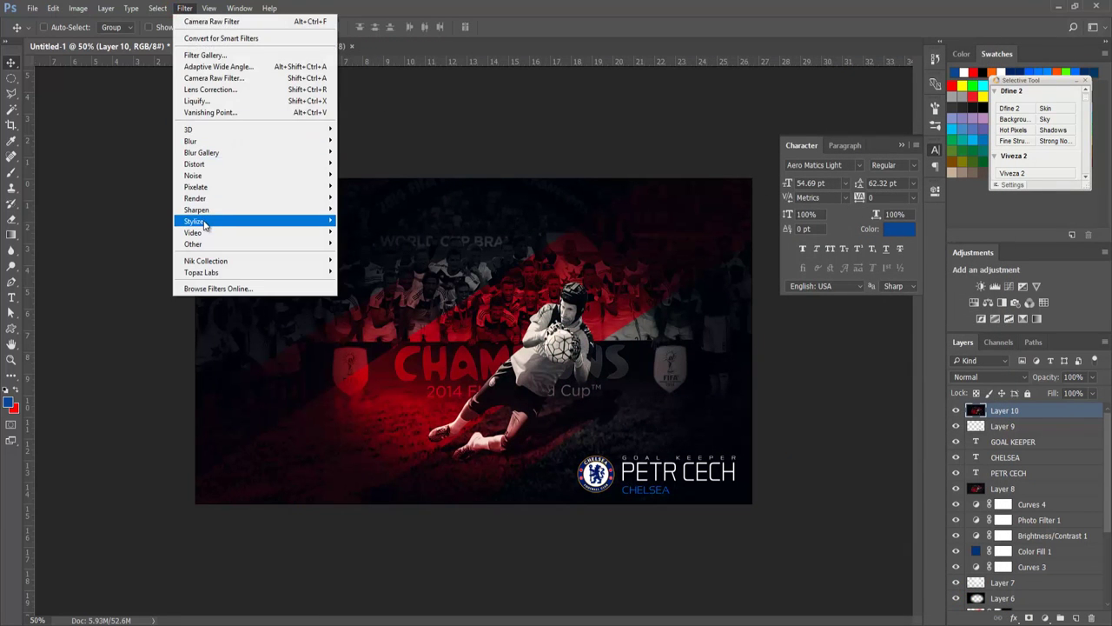
left_click(368, 264)
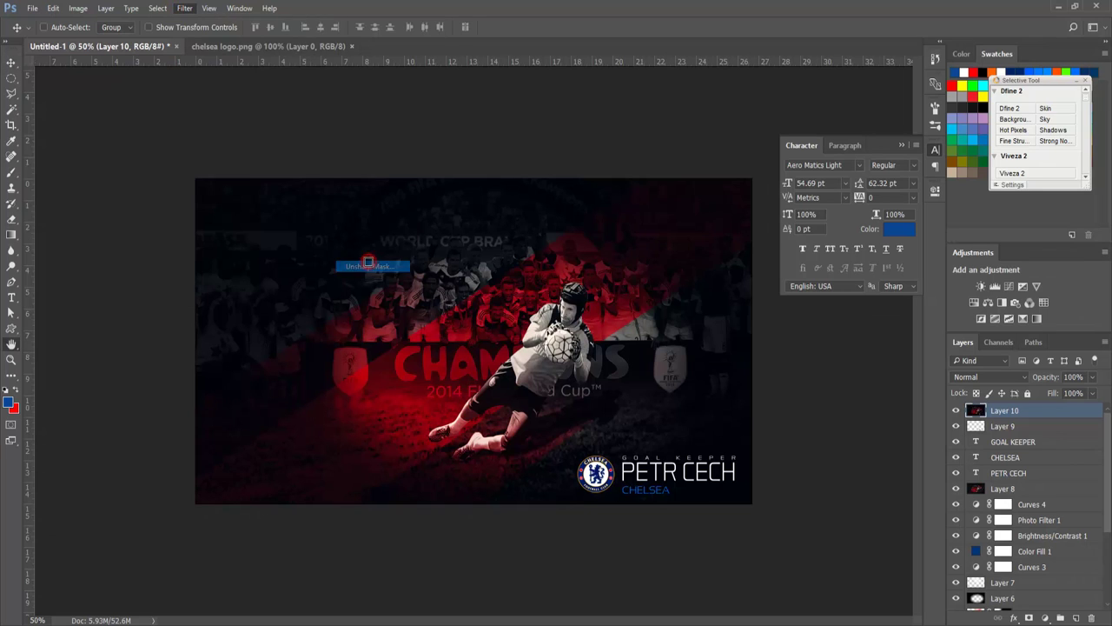
left_click_drag(702, 273, 708, 232)
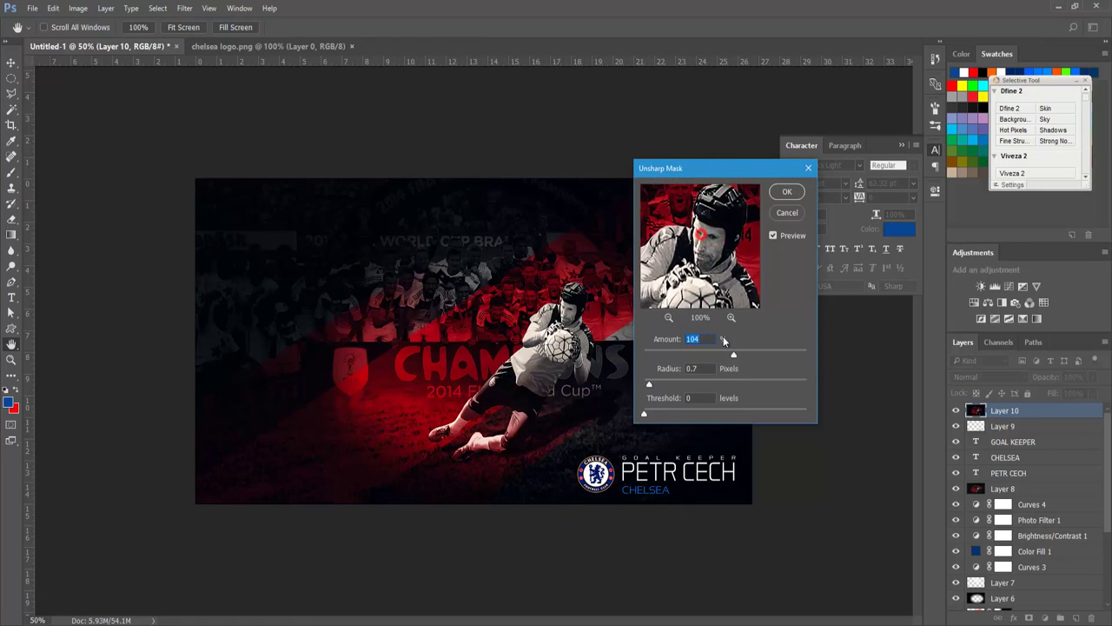
left_click_drag(706, 358, 732, 354)
left_click_drag(649, 385, 655, 385)
left_click(786, 192)
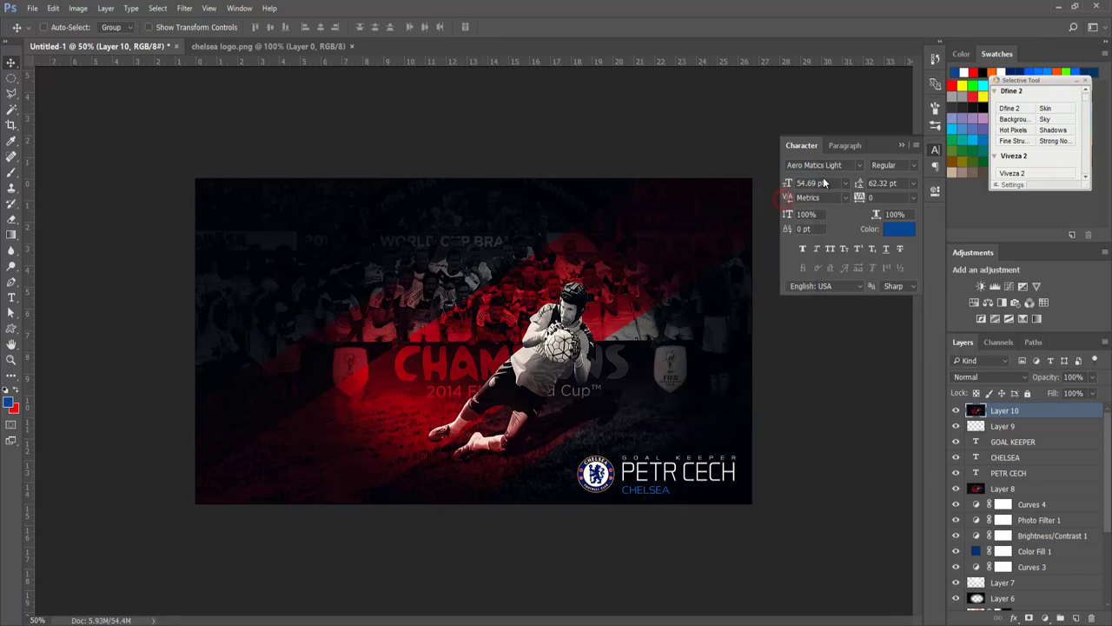
left_click(903, 146)
key("ctrl+plus")
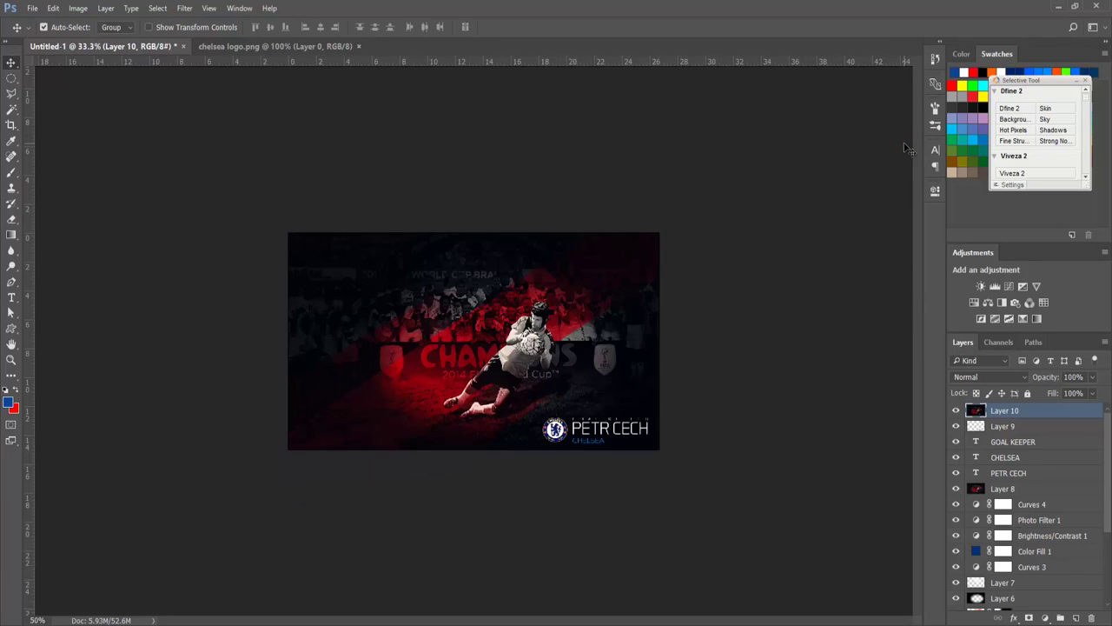
key("ctrl+plus")
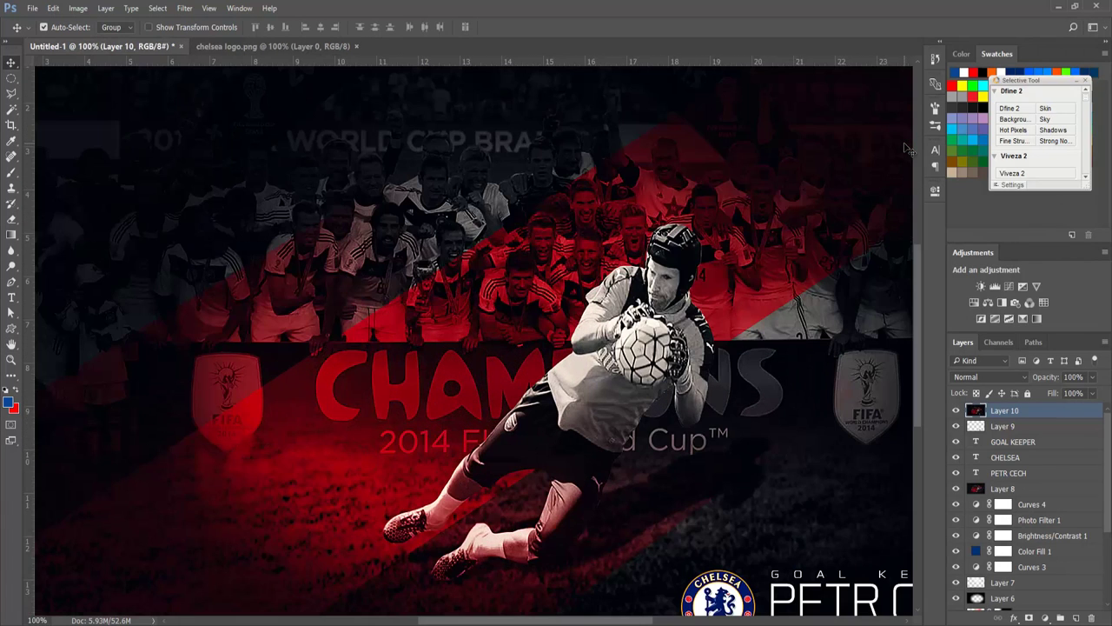
key("ctrl+minus")
key("ctrl+minus")
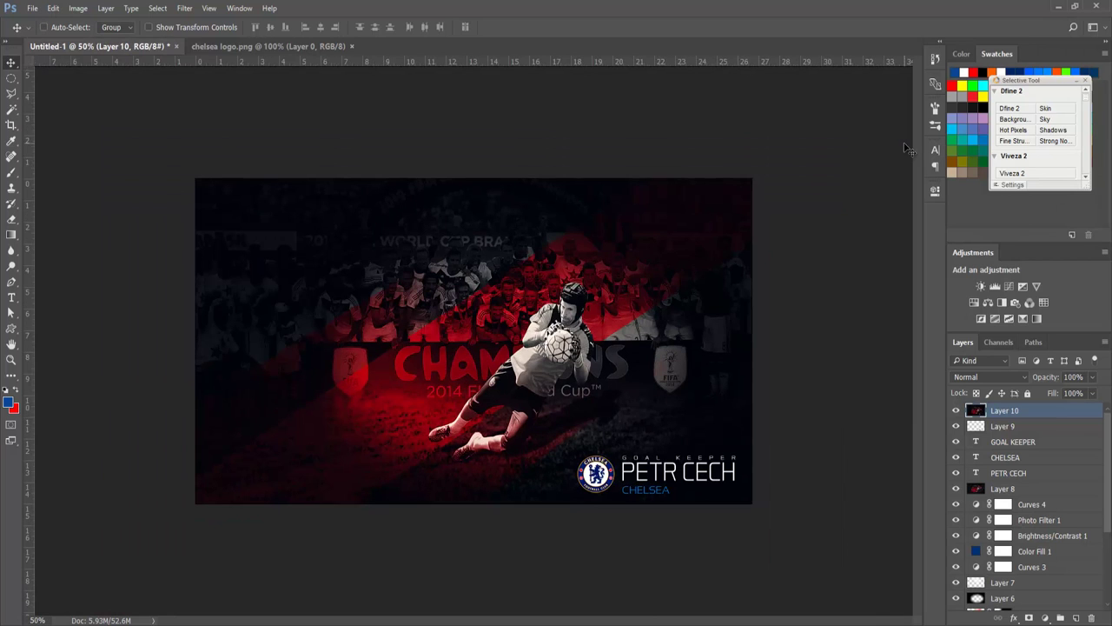